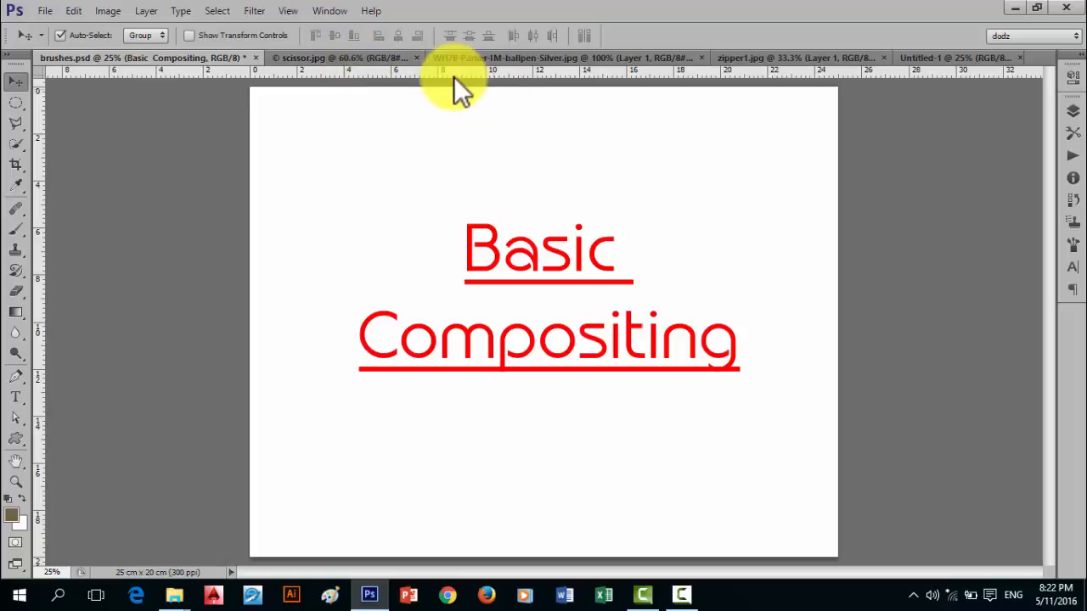
# Look through the open scissor.jpg, ballpen, zipper1.jpg and blank Untitled-1 documents.
pyautogui.click(375, 59)
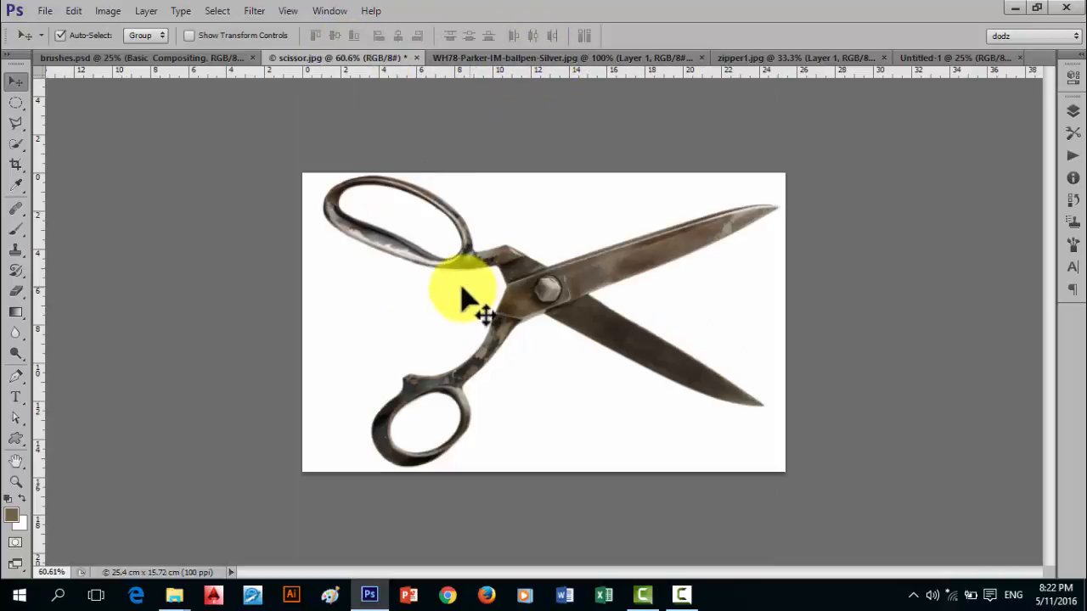
pyautogui.click(512, 62)
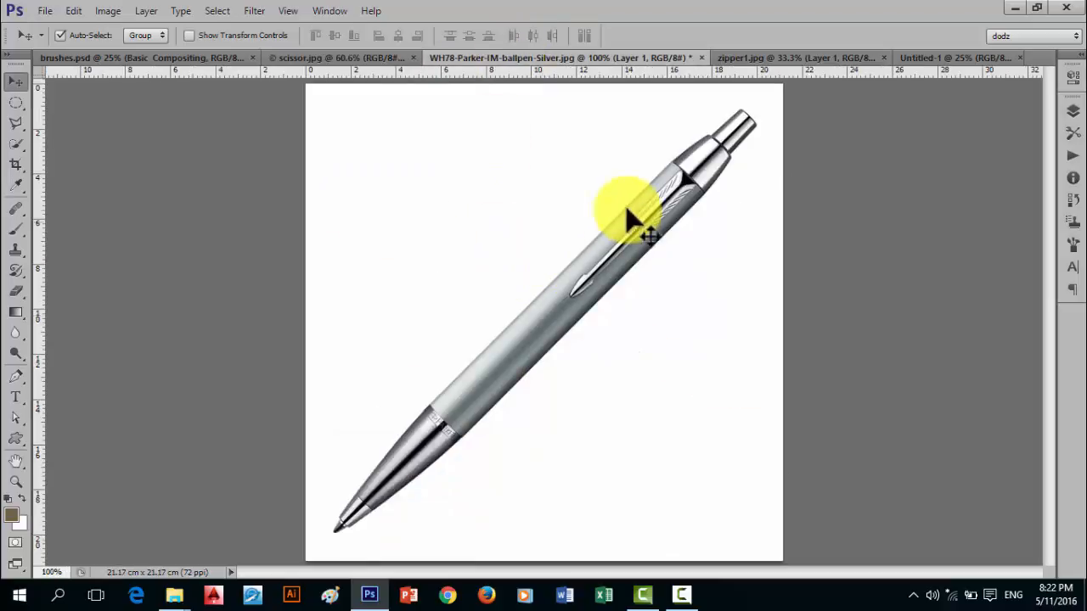
pyautogui.click(772, 57)
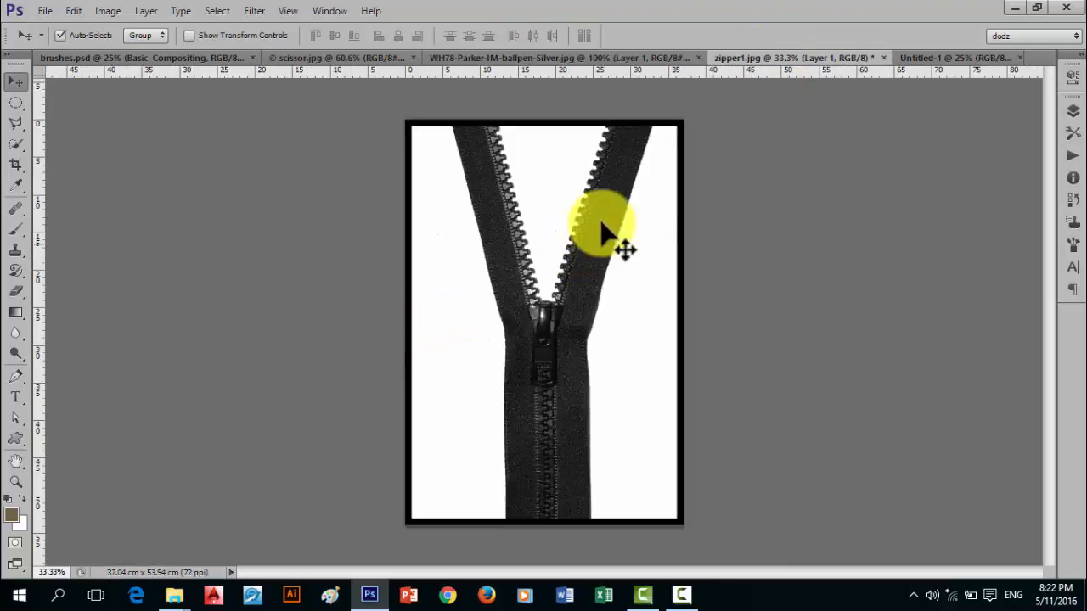
pyautogui.click(949, 59)
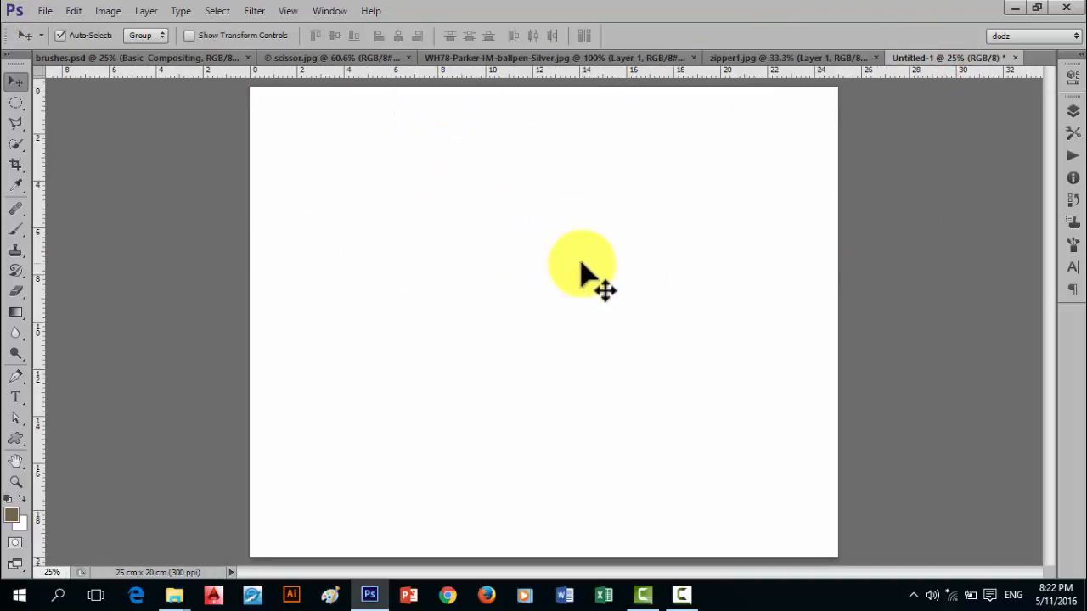
# Select the white background around the scissors in scissor.jpg with the Magic Wand tool at tolerance 32, and show the layers.
pyautogui.click(325, 60)
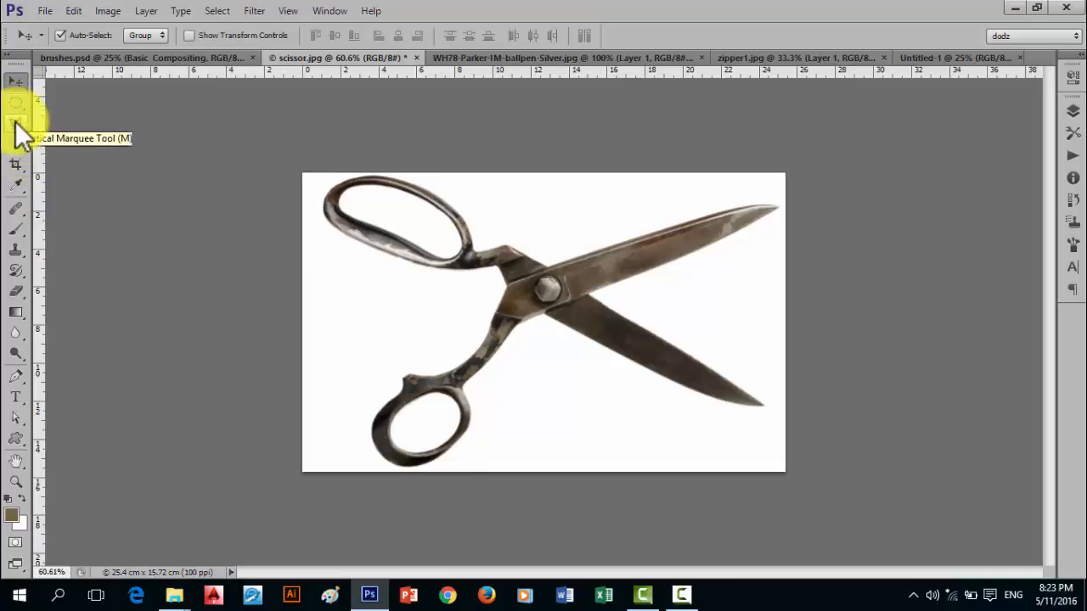
pyautogui.click(14, 142)
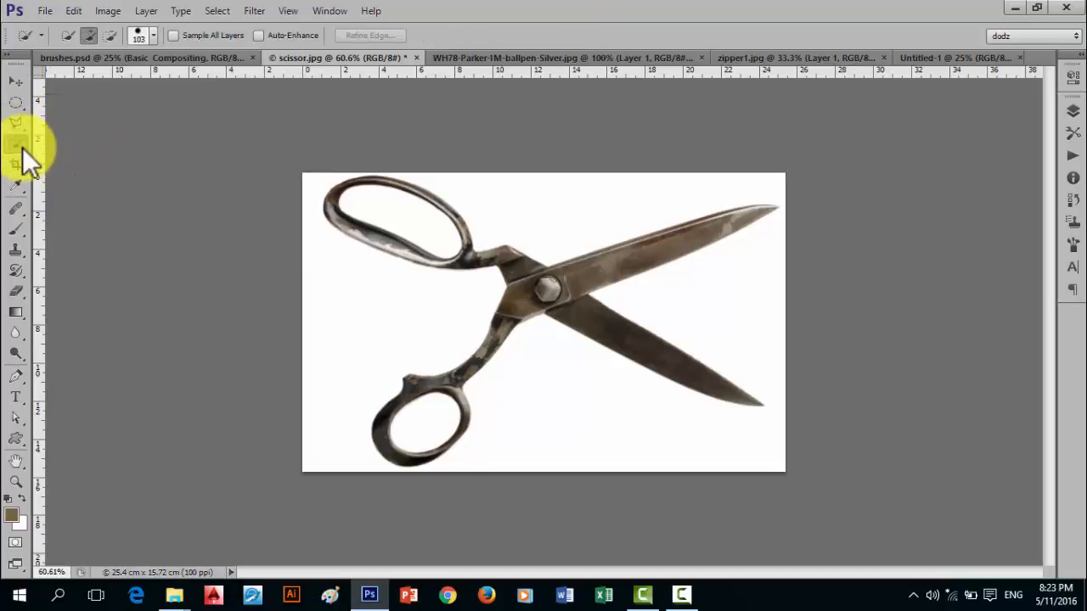
pyautogui.moveTo(22, 147); pyautogui.dragTo(71, 156)
pyautogui.click(79, 157)
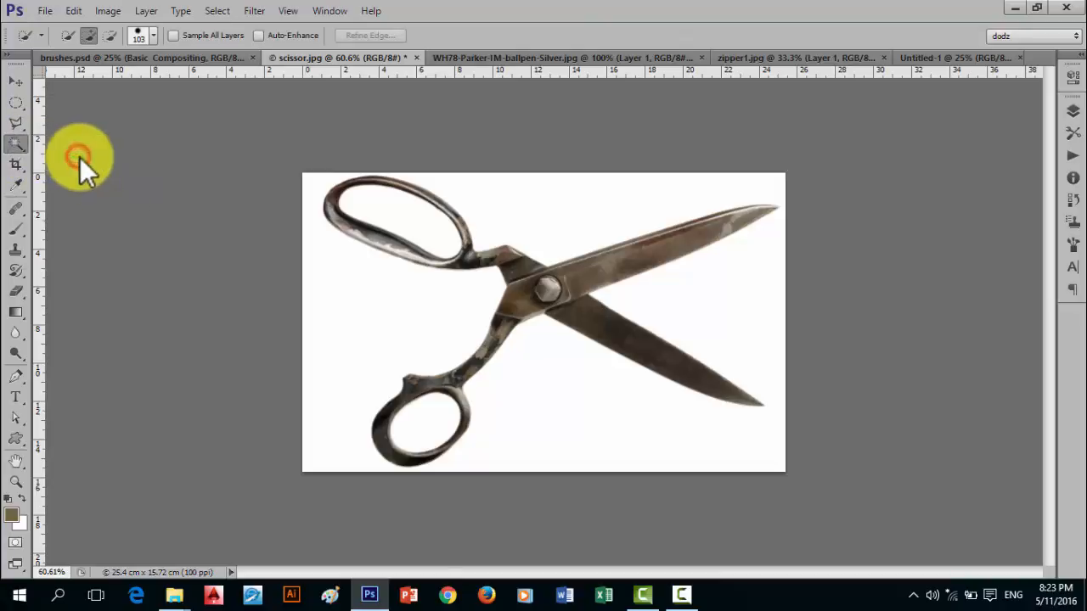
pyautogui.click(440, 339)
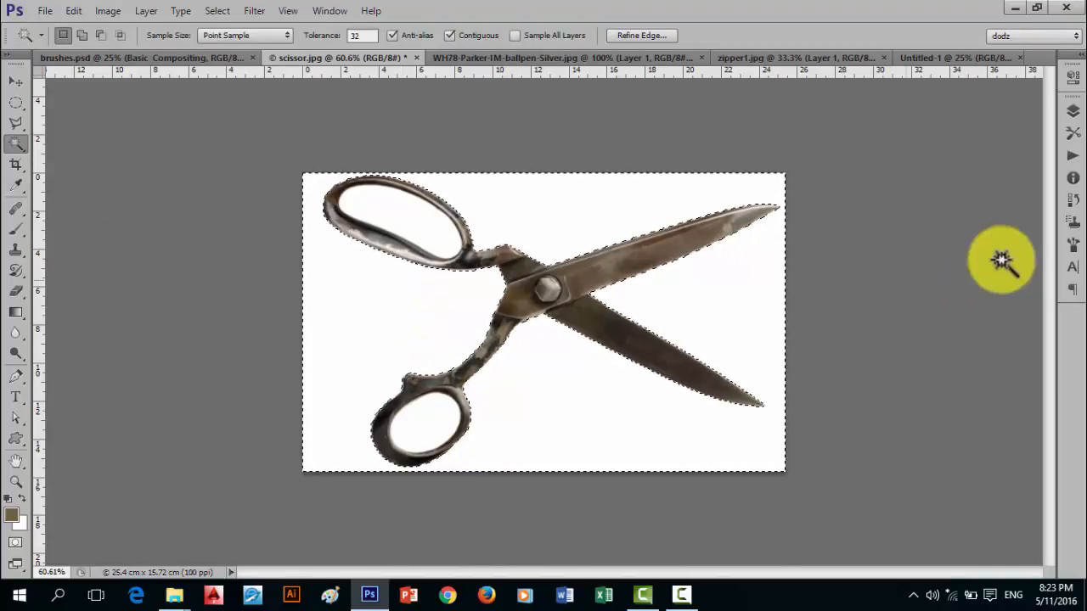
pyautogui.click(1070, 112)
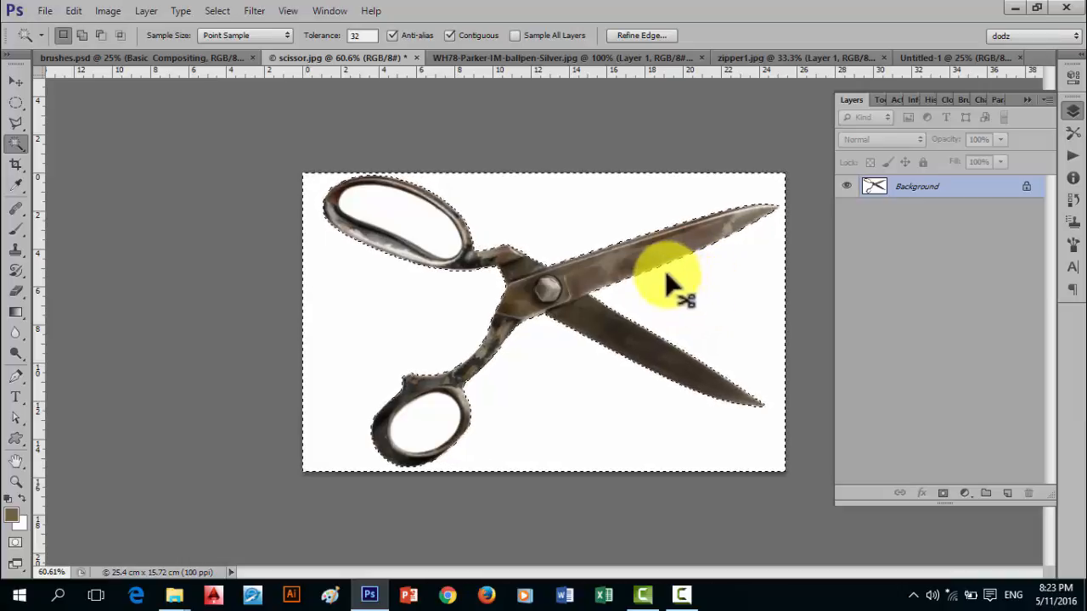
# Copy the selected white area to a new layer, check it with the Background layer hidden, and undo the copy.
pyautogui.rightClick(641, 227)
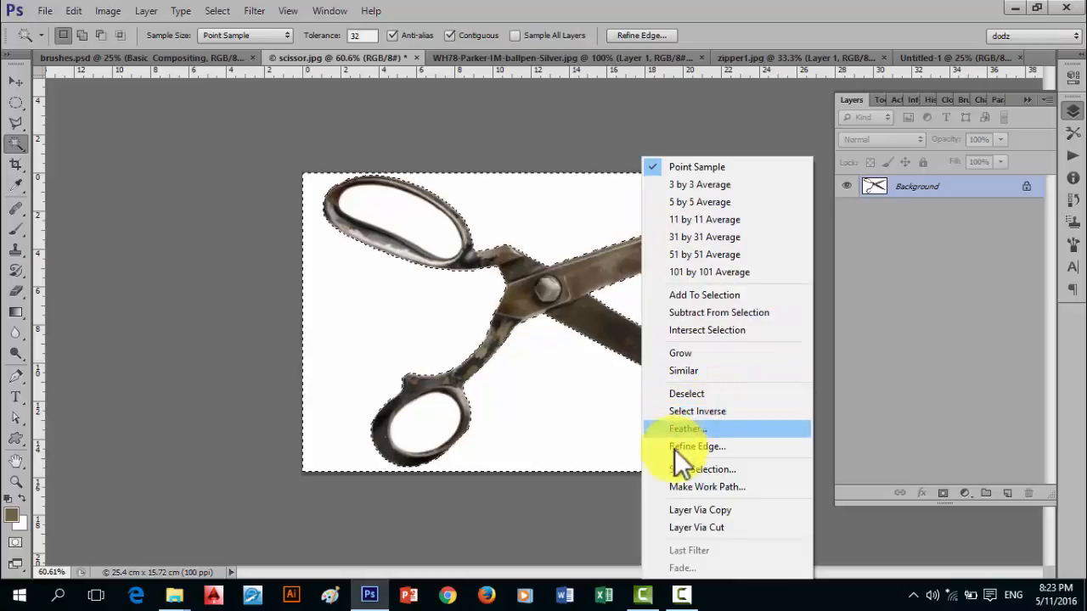
pyautogui.click(606, 306)
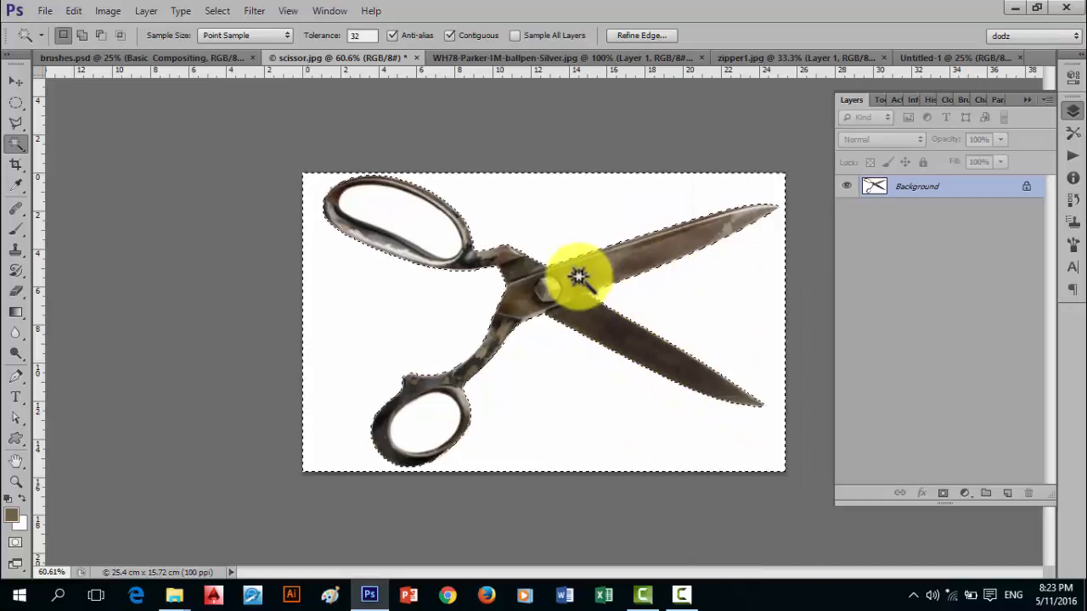
pyautogui.hotkey('ctrl', 'j')
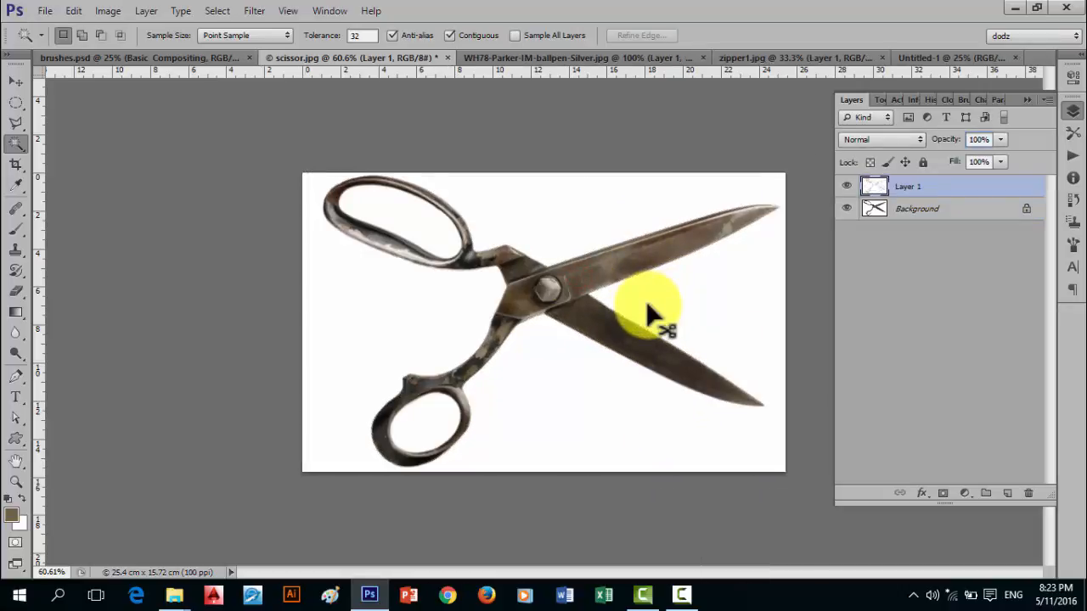
pyautogui.click(844, 209)
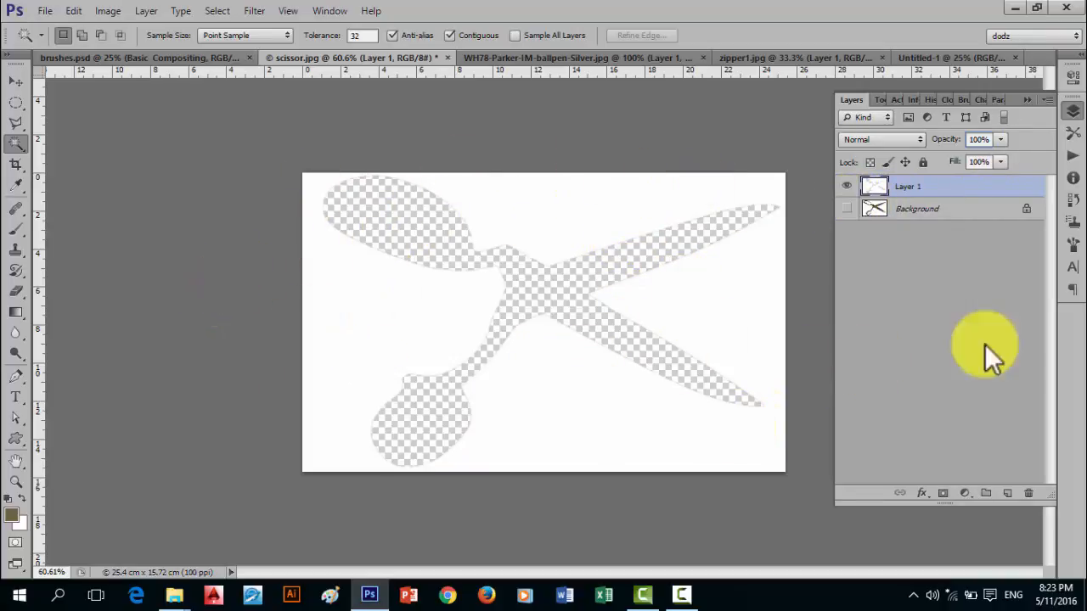
pyautogui.hotkey('ctrl', 'z')
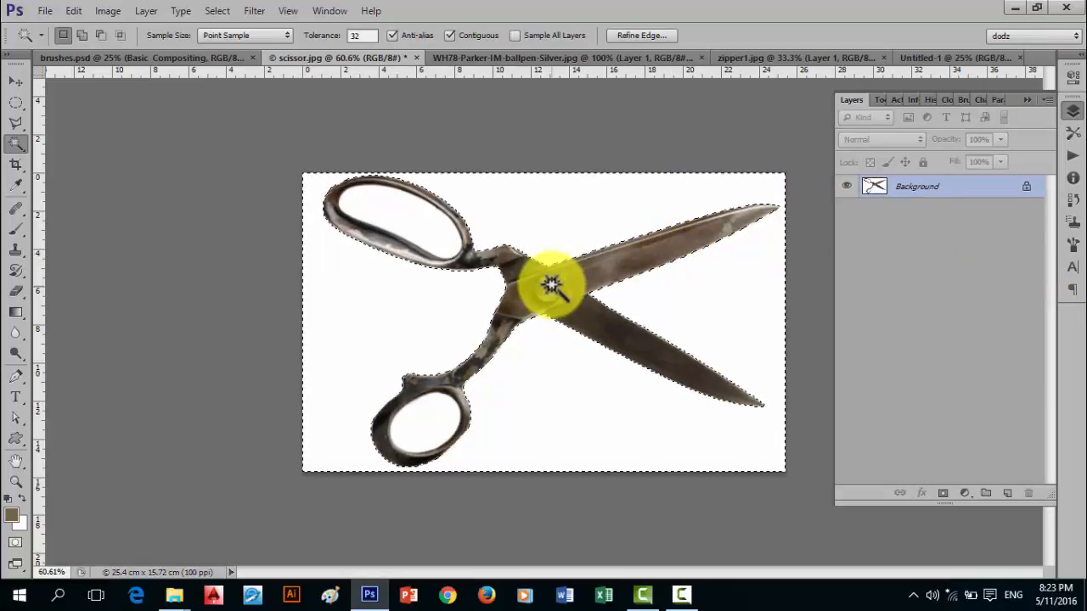
# Invert the selection so that it covers the scissors instead of the white background.
pyautogui.click(217, 10)
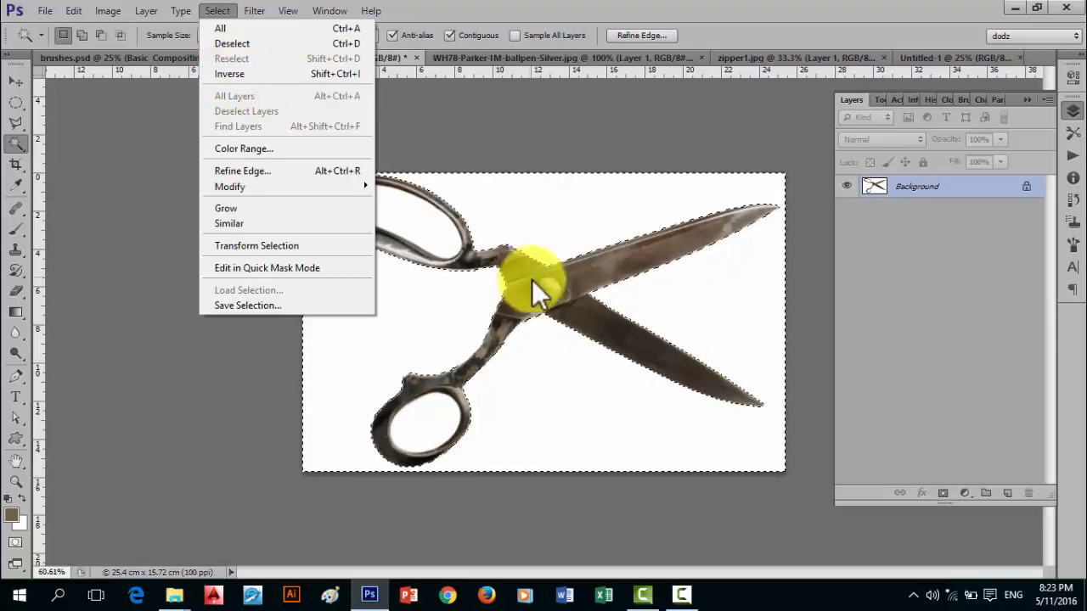
pyautogui.click(256, 74)
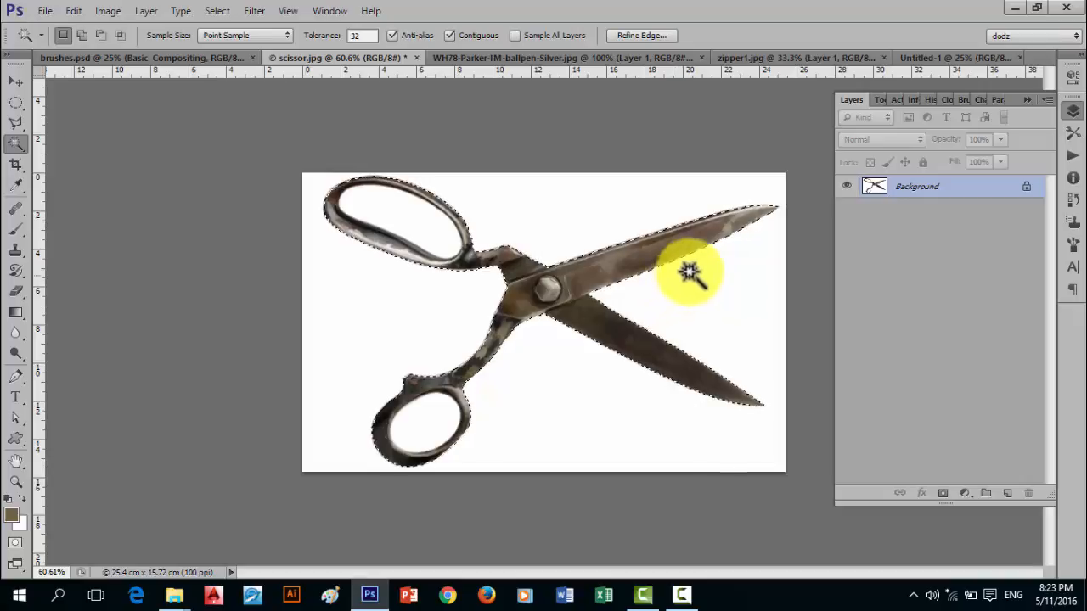
pyautogui.scroll(3, 720, 197)
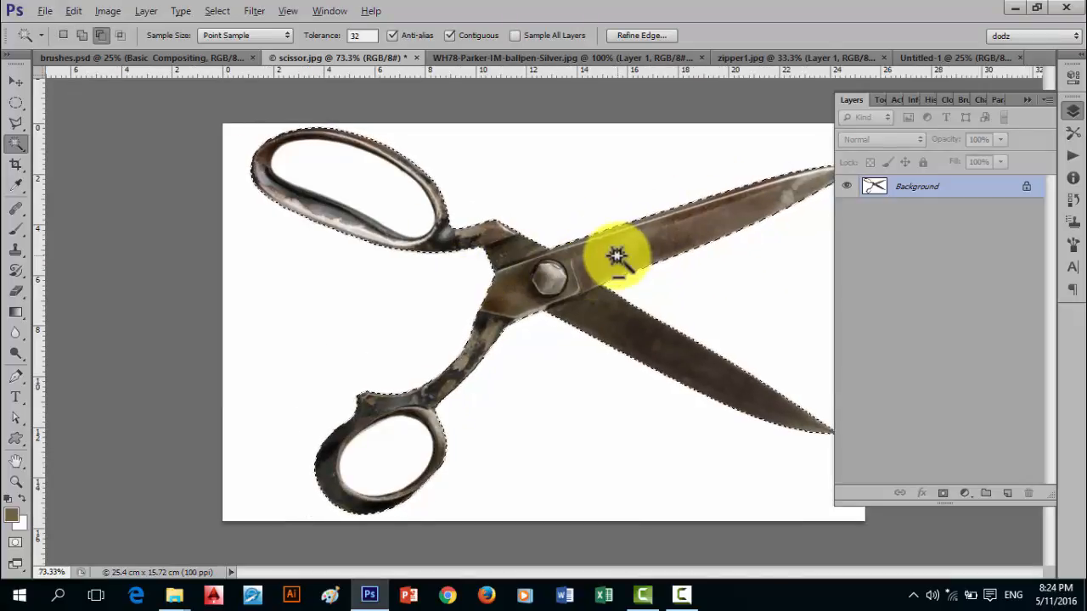
pyautogui.scroll(-1, 617, 254)
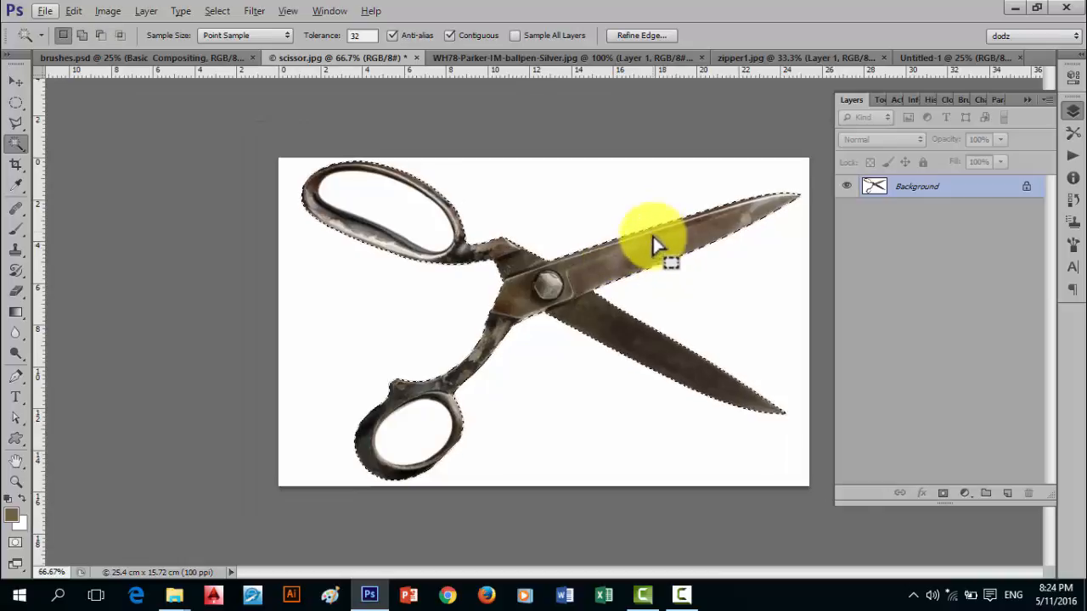
pyautogui.click(642, 38)
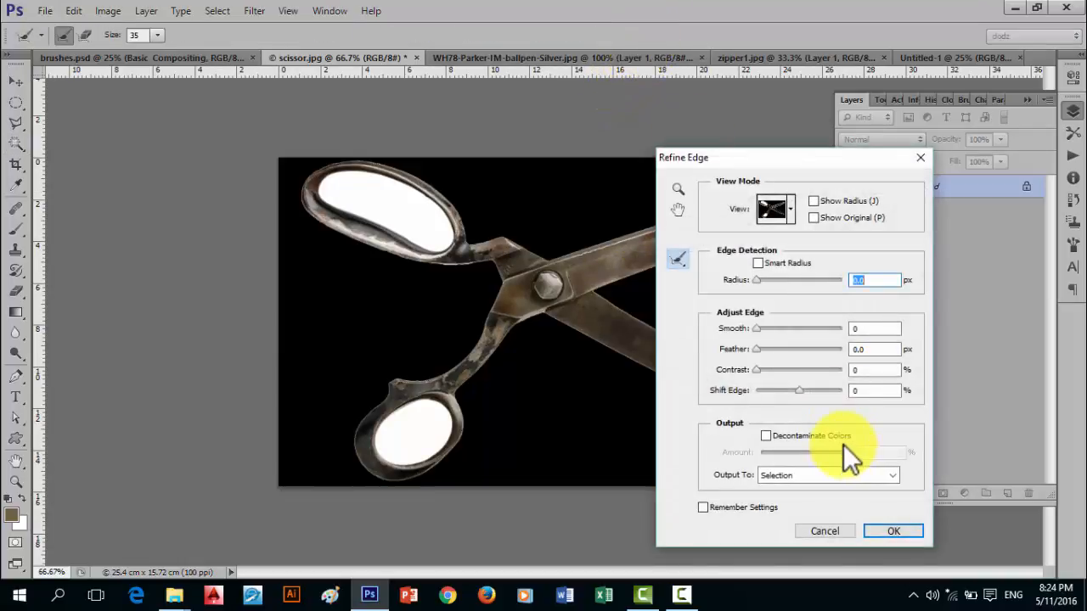
pyautogui.click(797, 170)
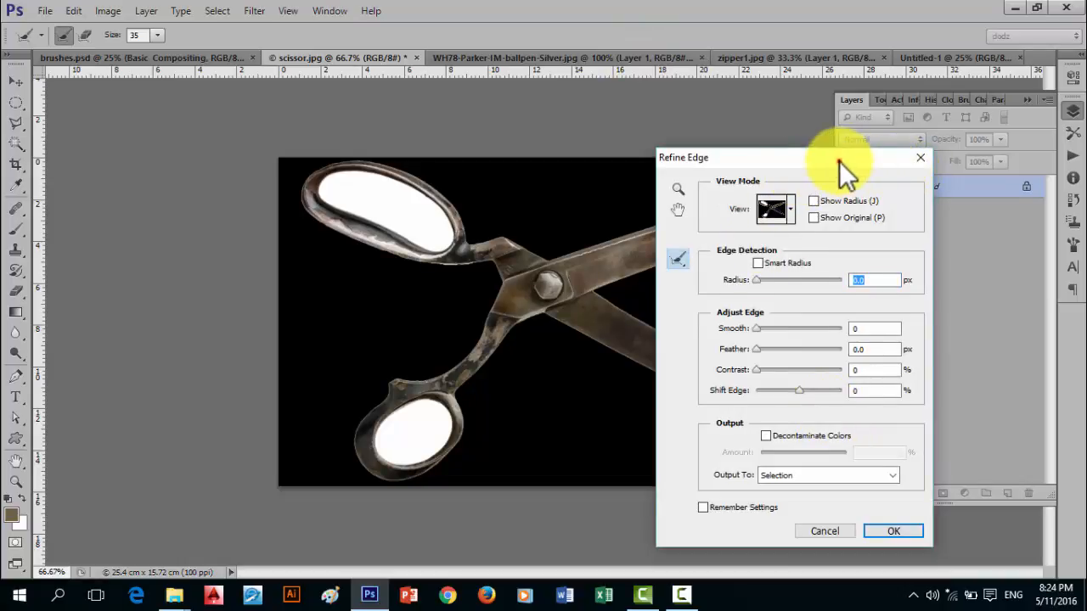
pyautogui.moveTo(839, 161); pyautogui.dragTo(949, 106)
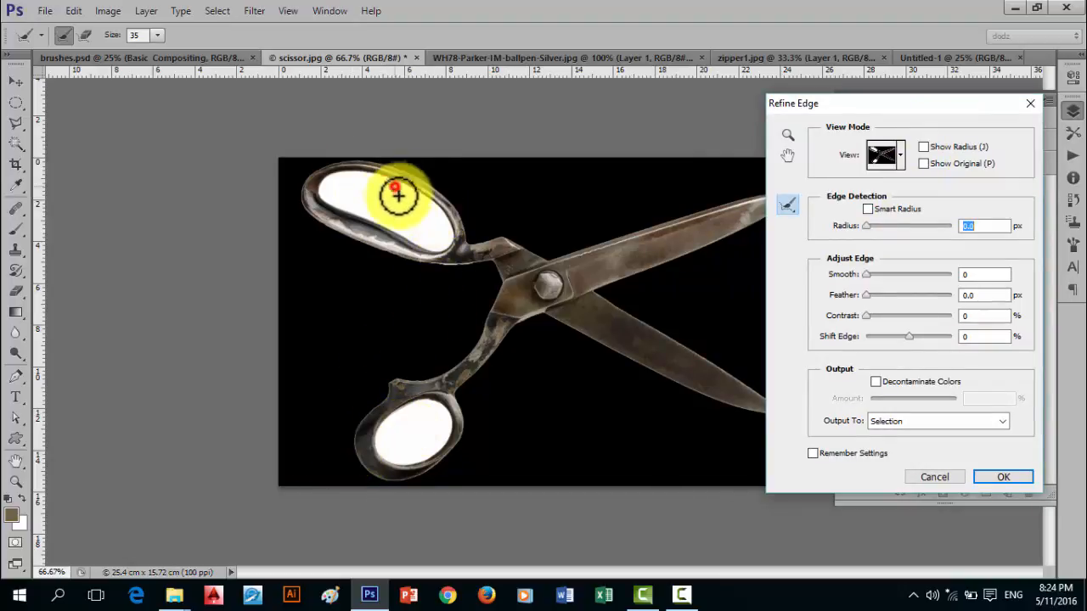
pyautogui.click(930, 481)
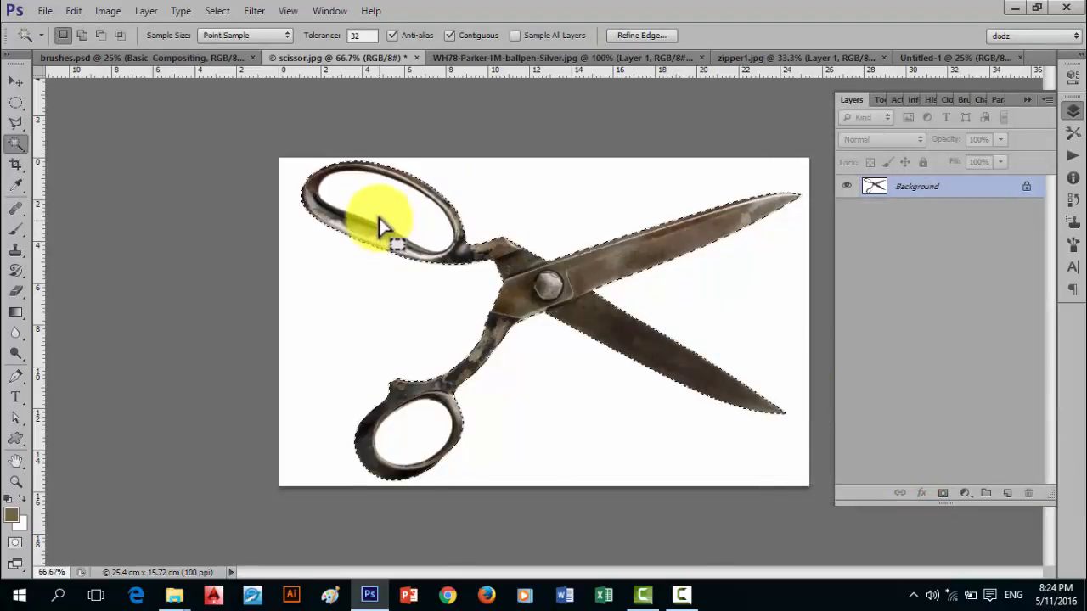
# Set the Magic Wand to add to the selection and try it on the white opening of the upper scissor handle.
pyautogui.click(83, 36)
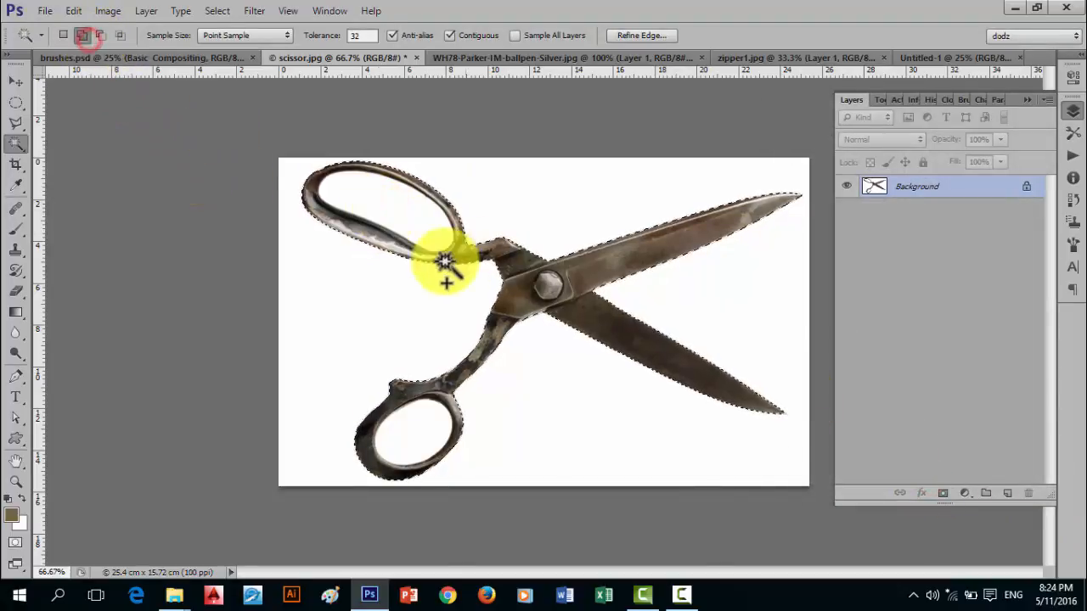
pyautogui.click(405, 224)
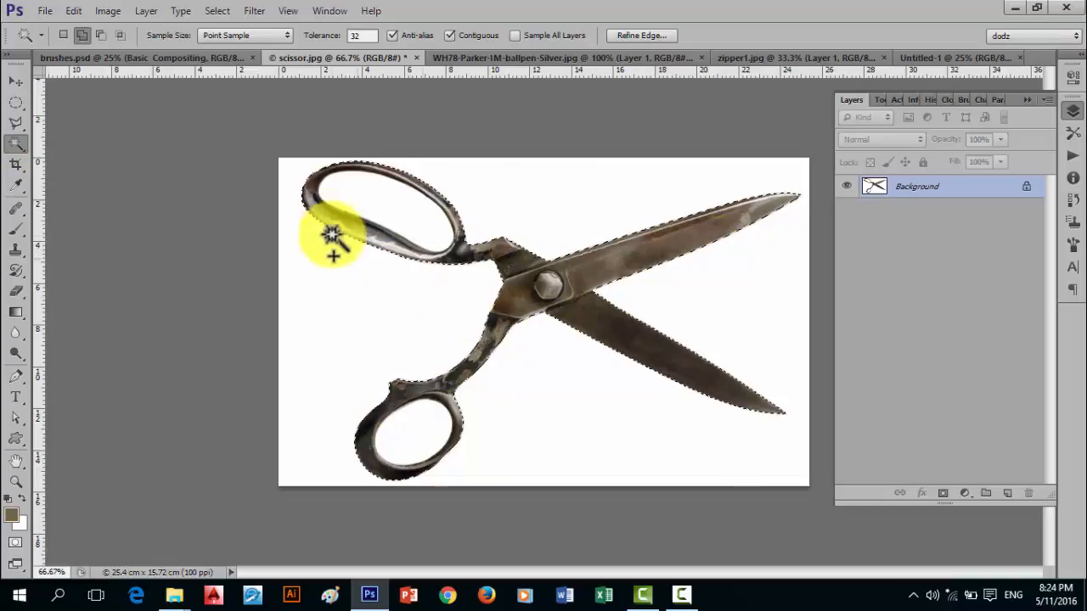
pyautogui.keyDown('shift'); pyautogui.click(448, 228); pyautogui.keyUp('shift')
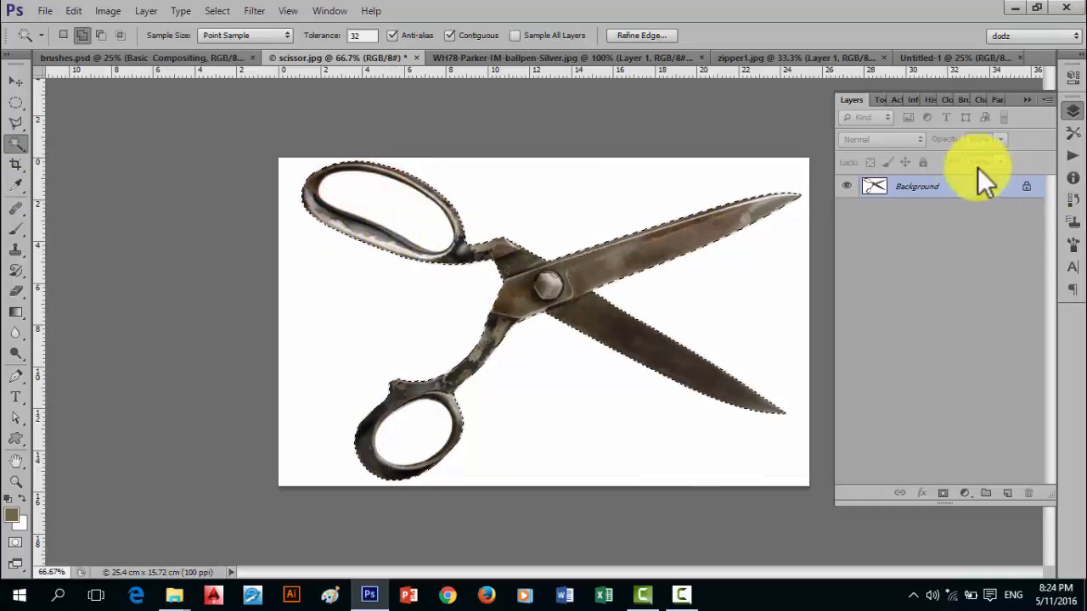
# Refine the edge of the scissors selection with a feather of 1 px.
pyautogui.click(634, 37)
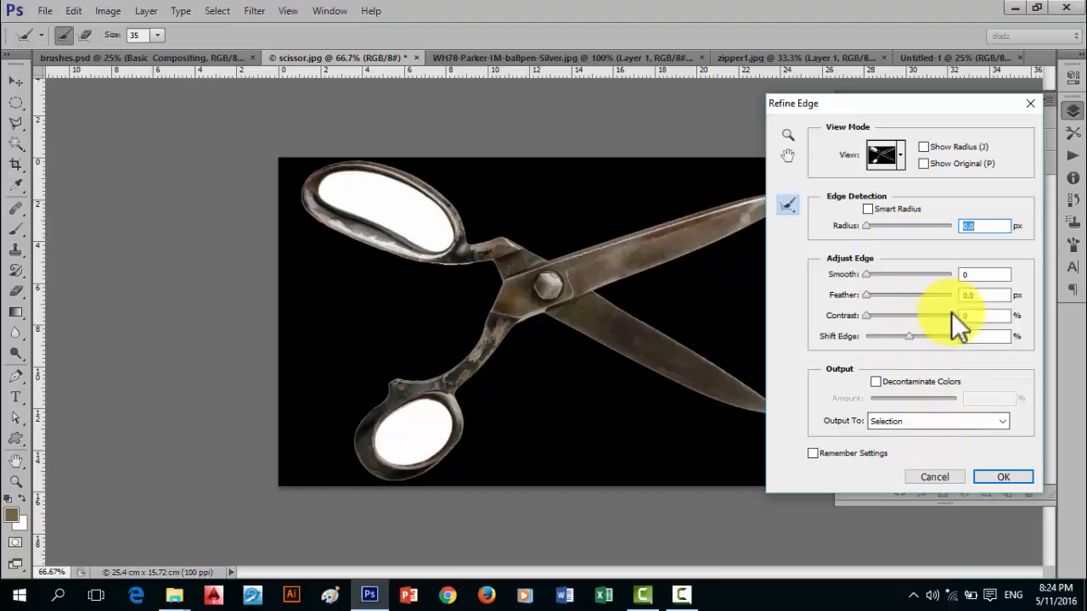
pyautogui.click(971, 295)
pyautogui.write('1')
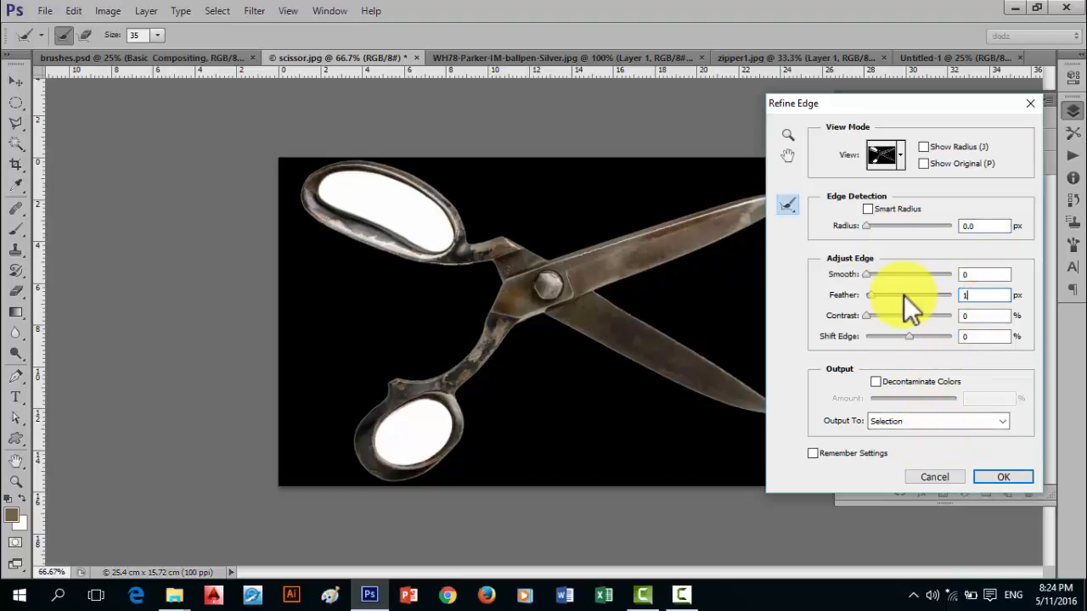
pyautogui.click(1010, 472)
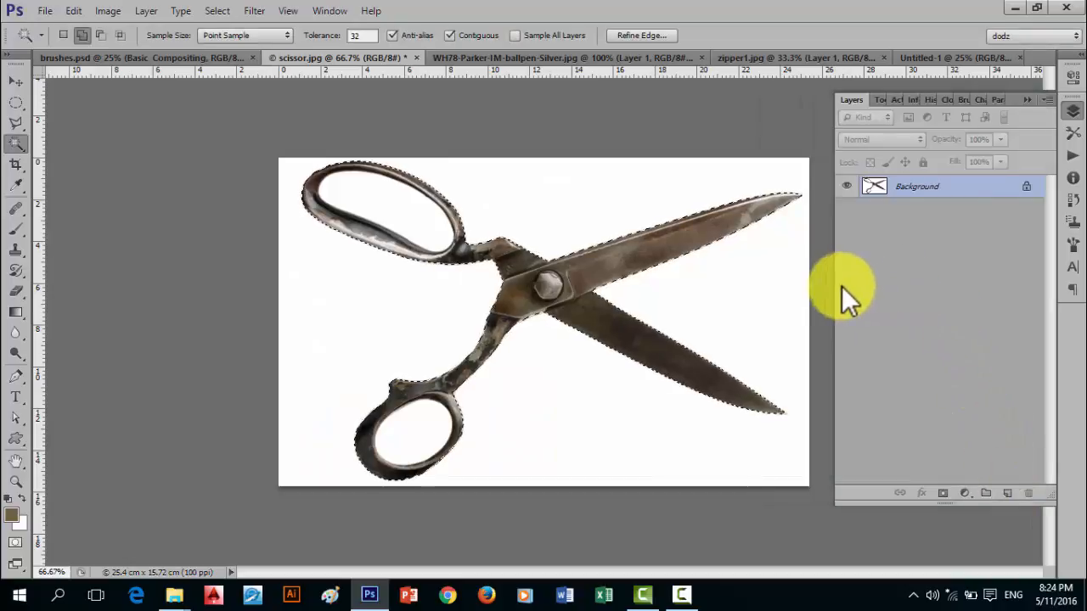
# Copy the selected scissors to a new layer and hide the Background layer.
pyautogui.hotkey('ctrl', 'j')
pyautogui.click(847, 209)
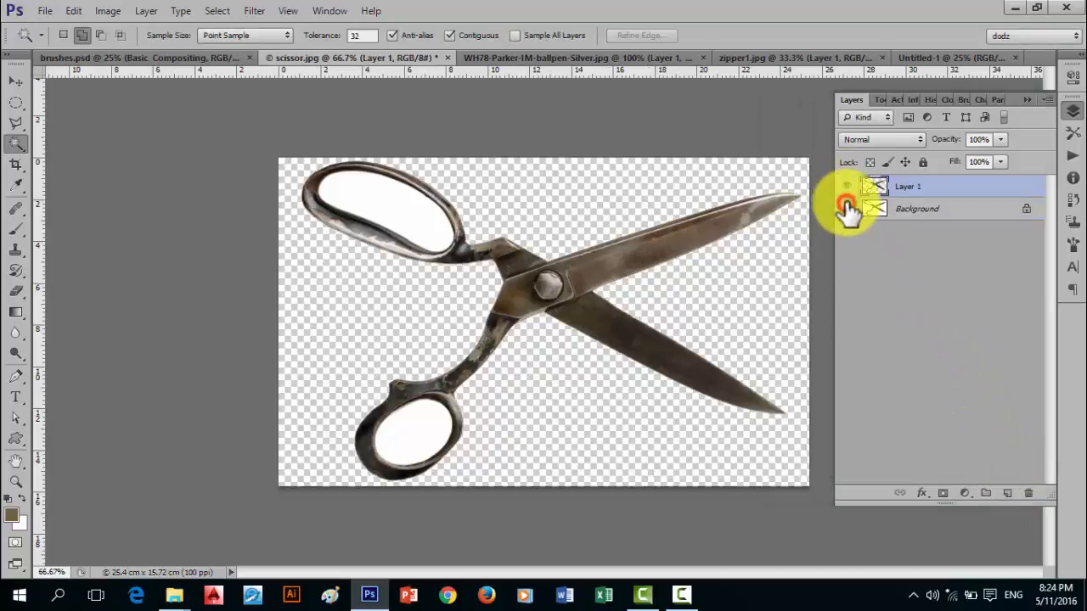
# Delete the white fill inside both scissor handle openings on Layer 1 and clear the selection.
pyautogui.click(404, 220)
pyautogui.click(419, 425)
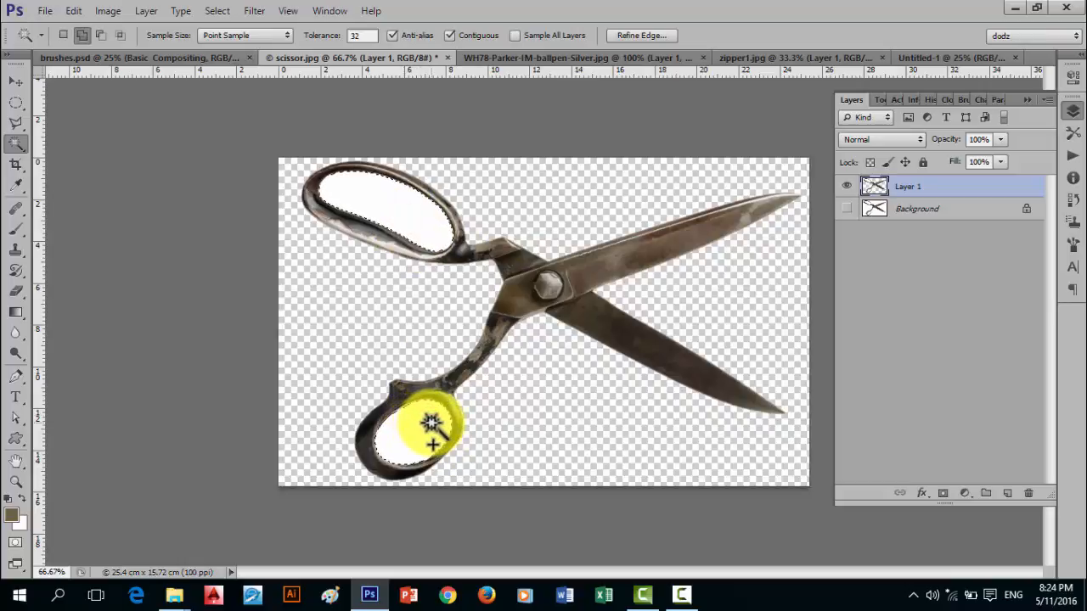
pyautogui.press('Delete')
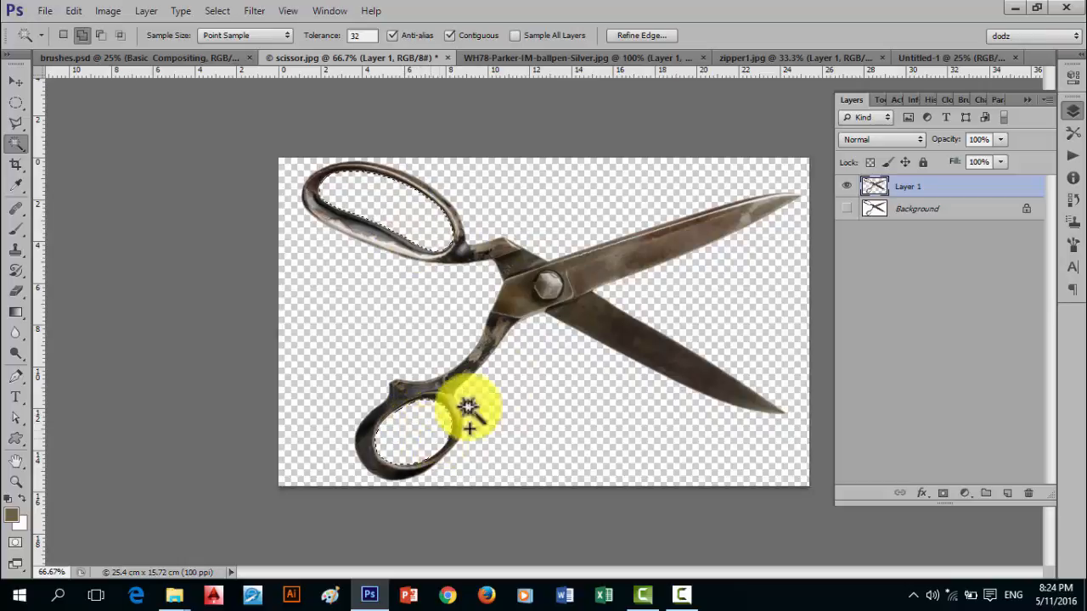
pyautogui.hotkey('ctrl', 'd')
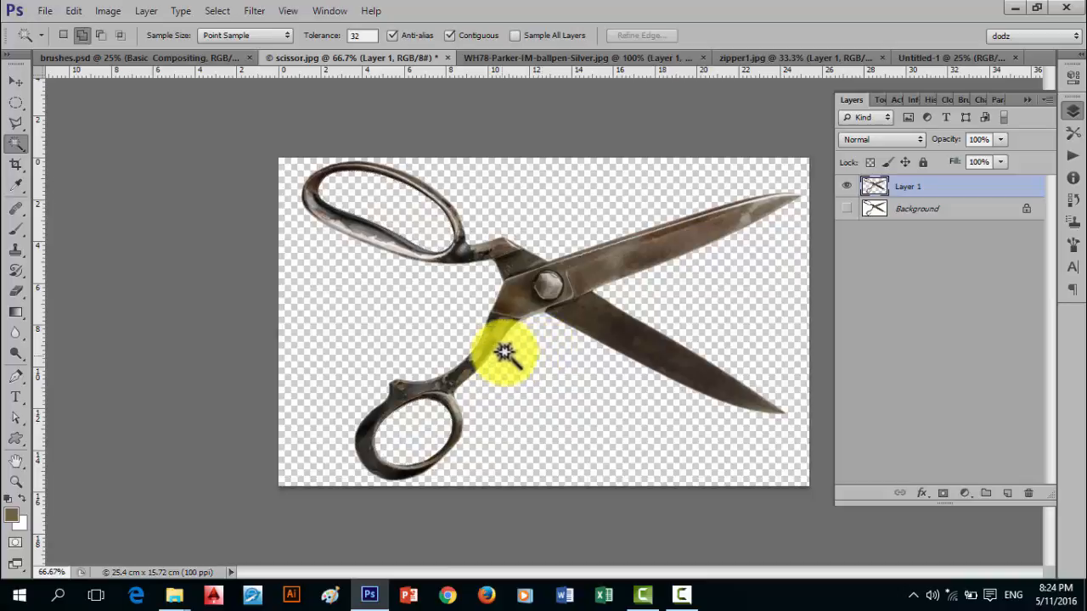
# Move the cut-out scissors from scissor.jpg into the blank Untitled-1 document, slightly off the middle of the canvas.
pyautogui.press('v')
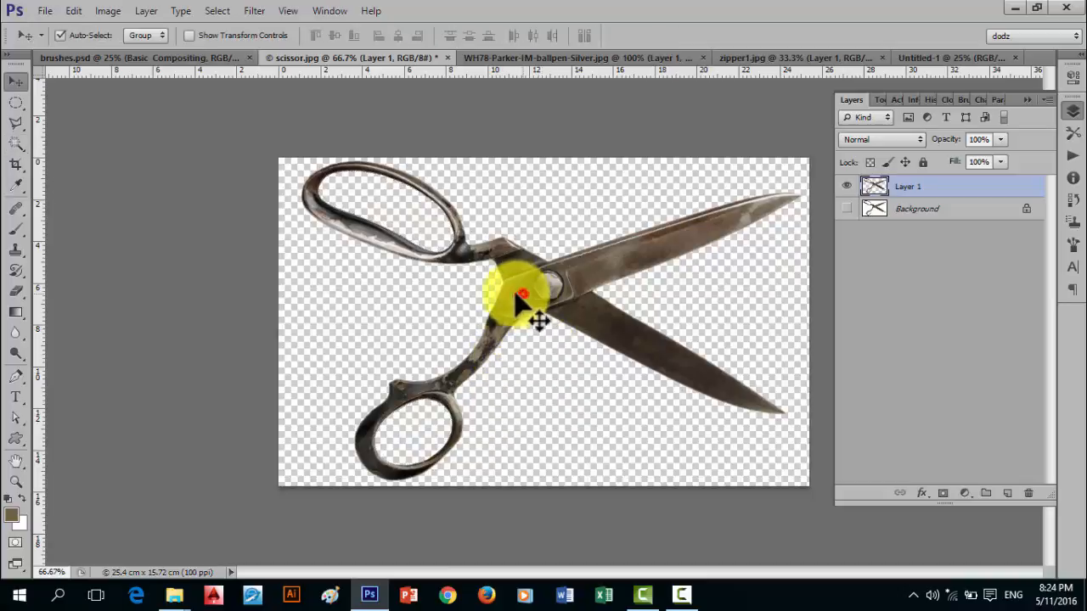
pyautogui.moveTo(523, 299)
pyautogui.mouseDown()
pyautogui.moveTo(497, 302)
pyautogui.moveTo(537, 311)
pyautogui.mouseUp()
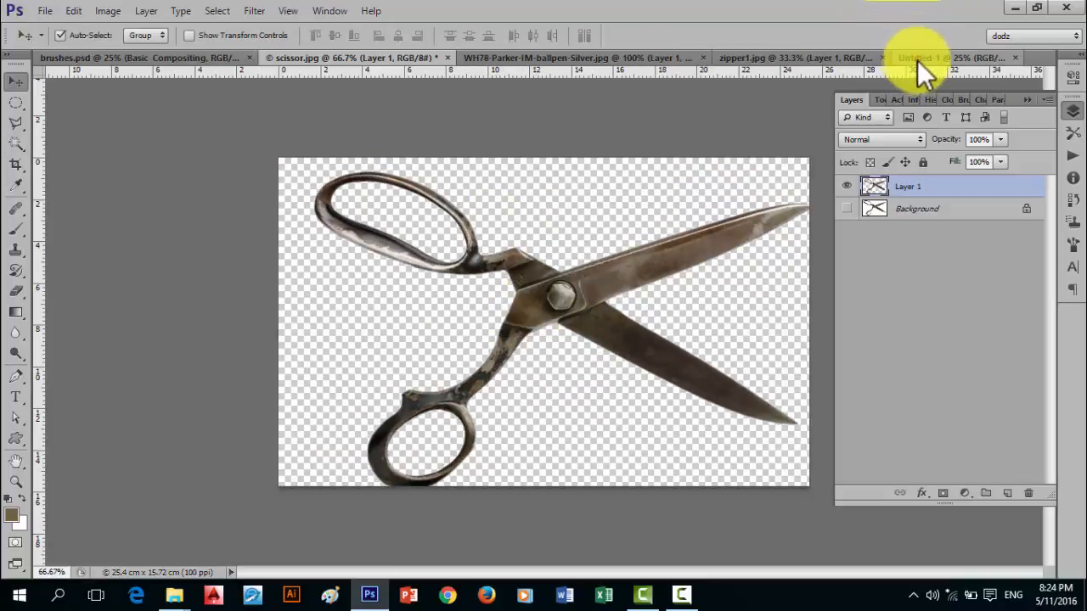
pyautogui.click(917, 59)
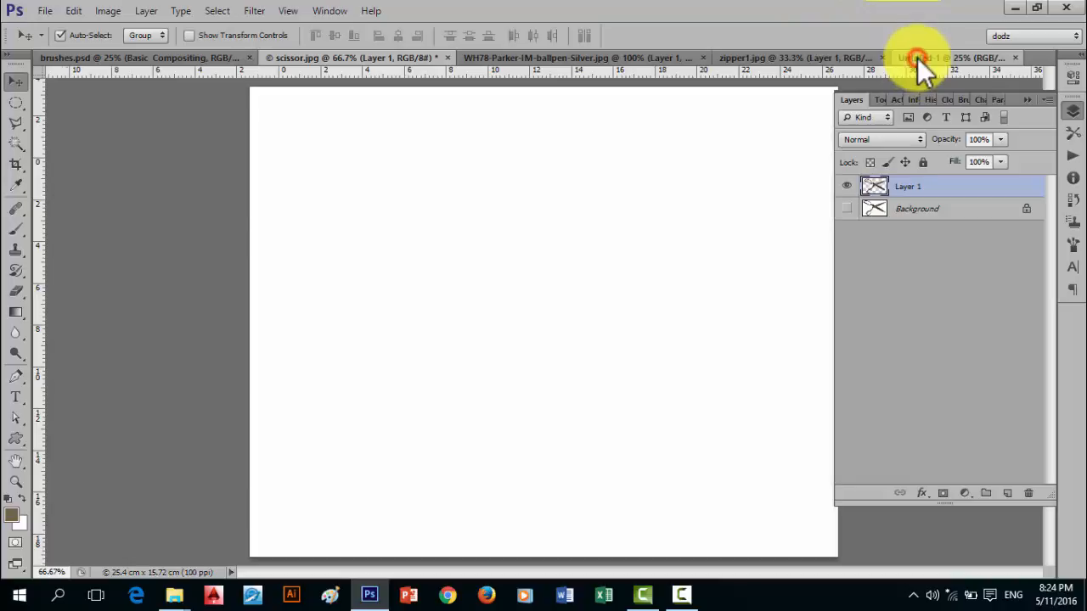
pyautogui.click(1022, 98)
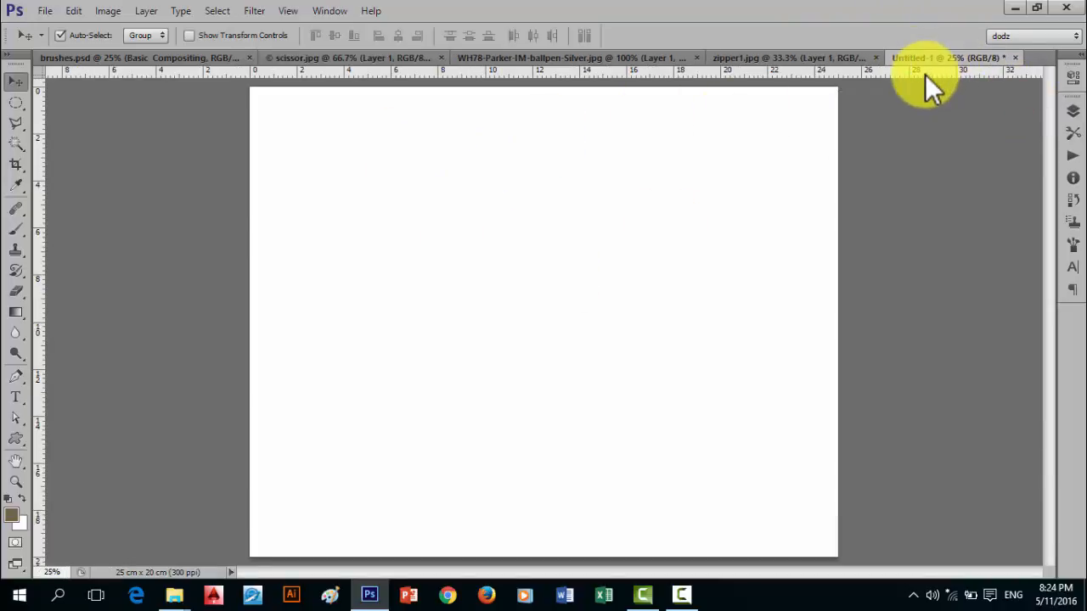
pyautogui.click(350, 57)
pyautogui.moveTo(578, 286); pyautogui.dragTo(527, 312)
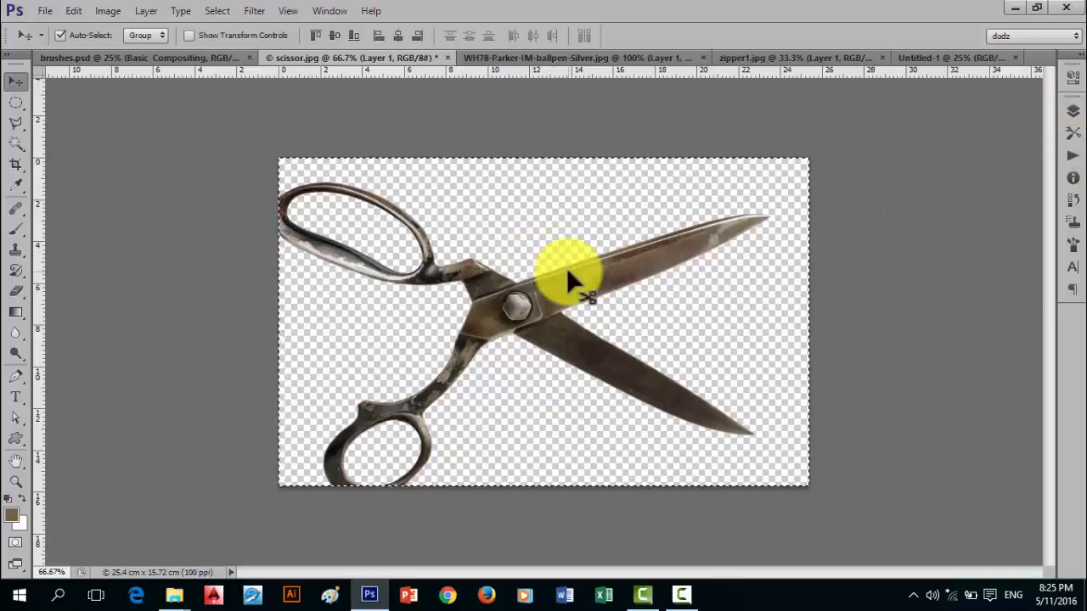
pyautogui.moveTo(507, 309)
pyautogui.mouseDown()
pyautogui.moveTo(981, 63)
pyautogui.moveTo(619, 206)
pyautogui.moveTo(944, 47)
pyautogui.moveTo(929, 51)
pyautogui.moveTo(566, 274)
pyautogui.moveTo(468, 293)
pyautogui.moveTo(517, 305)
pyautogui.mouseUp()
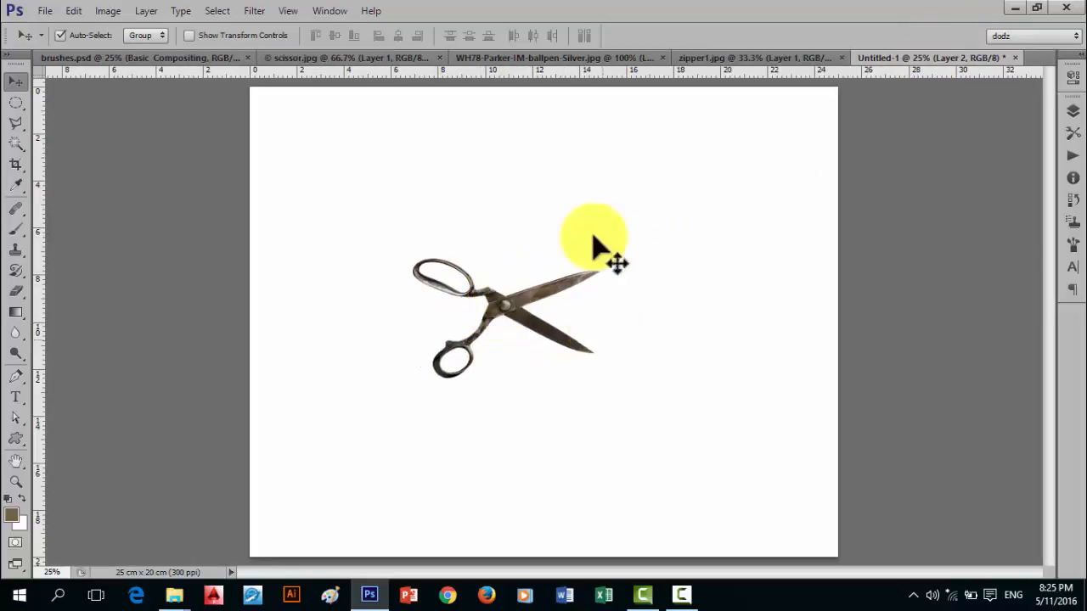
# Select the pen in WH78-Parker-IM-ballpen-Silver.jpg by selecting its white background with the Magic Wand and inverting the selection.
pyautogui.click(383, 60)
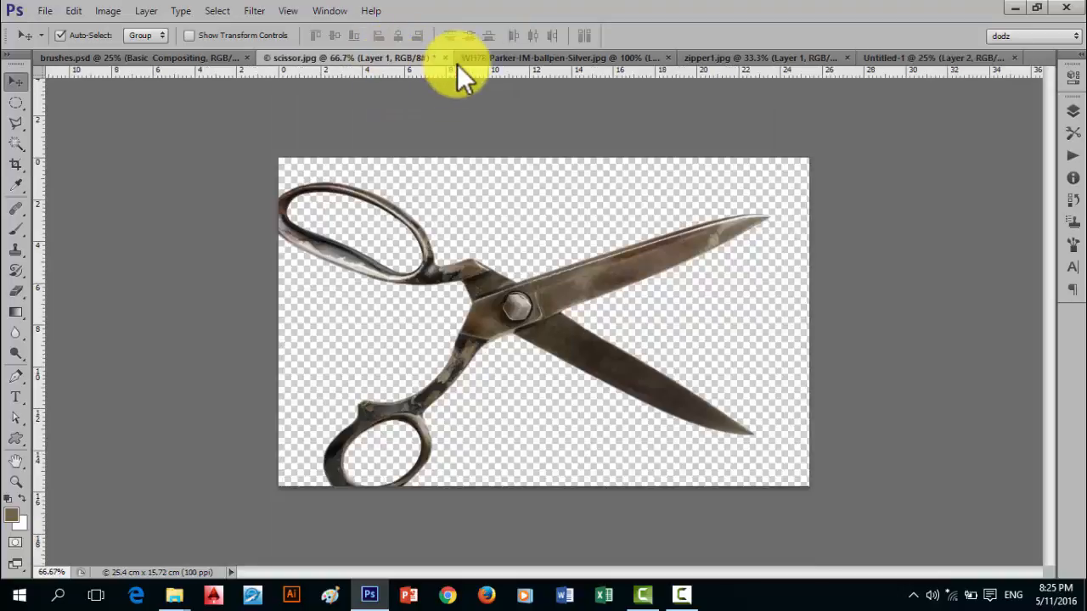
pyautogui.click(498, 57)
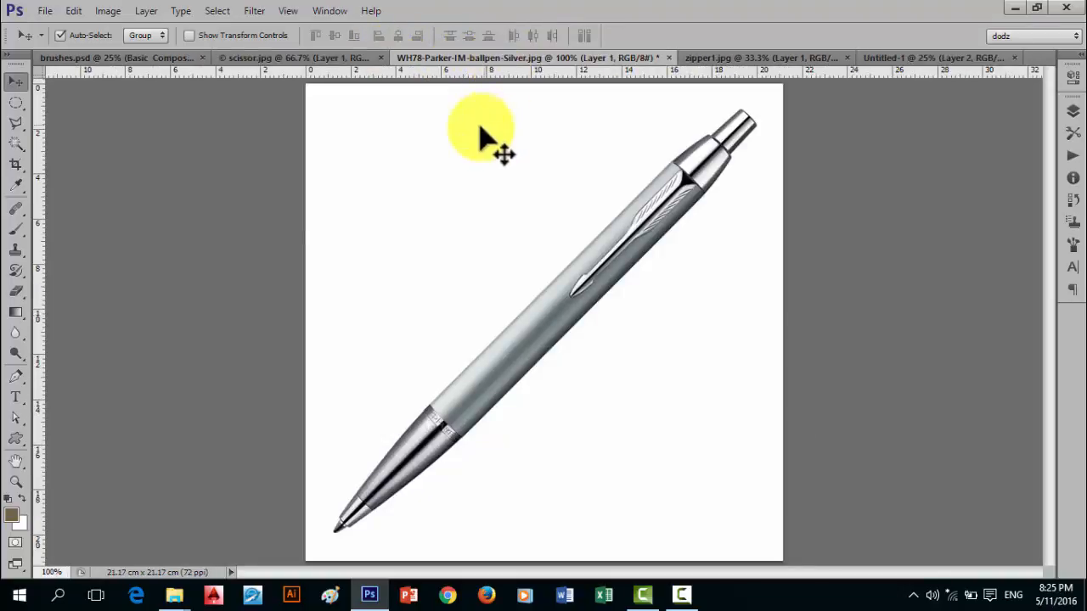
pyautogui.click(17, 143)
pyautogui.click(479, 271)
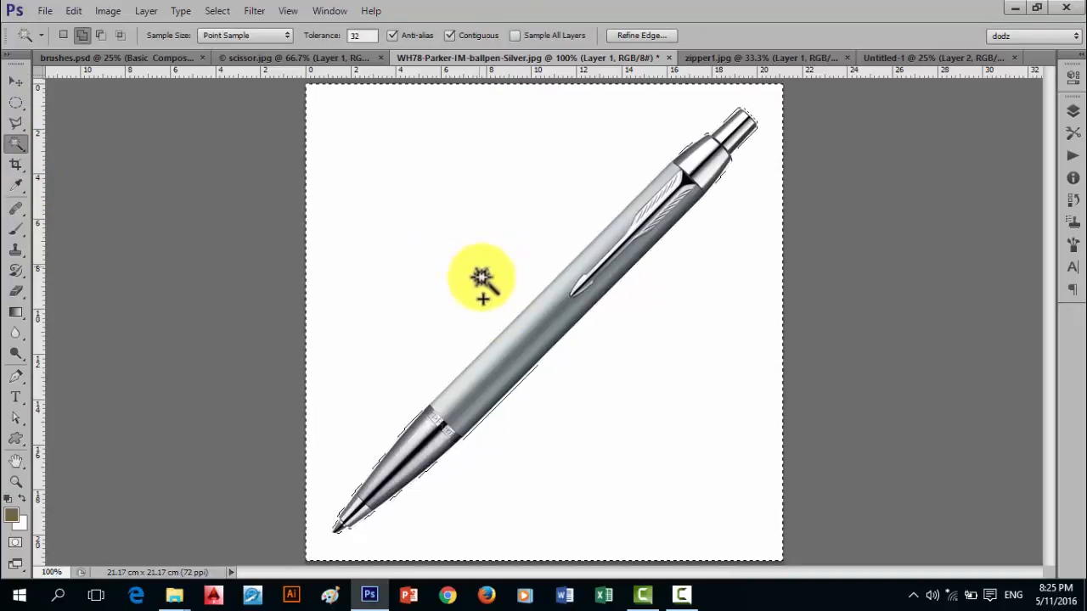
pyautogui.scroll(3, 425, 446)
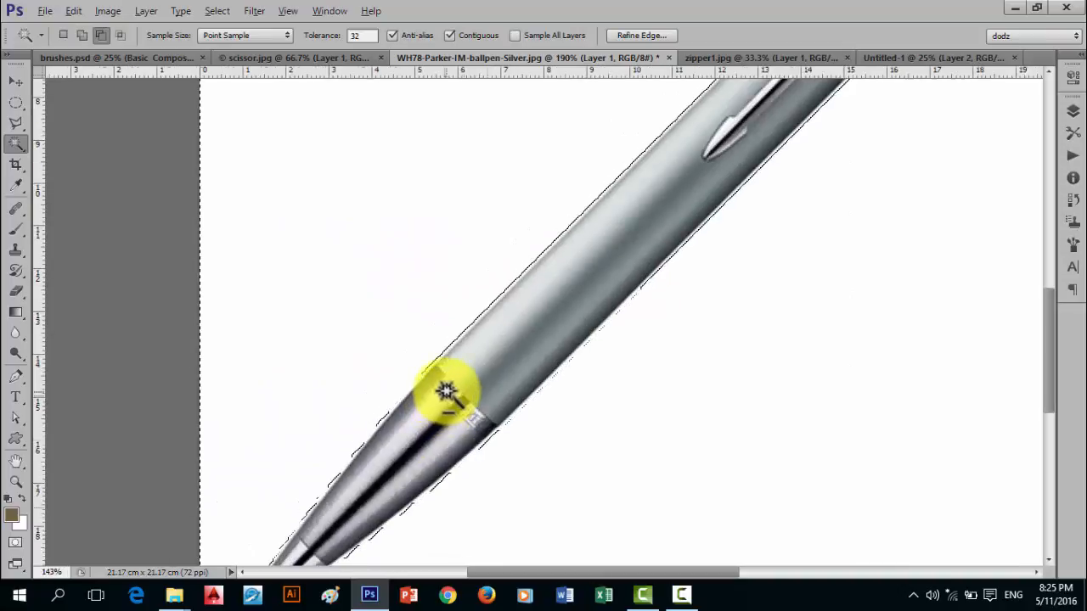
pyautogui.scroll(-4, 445, 391)
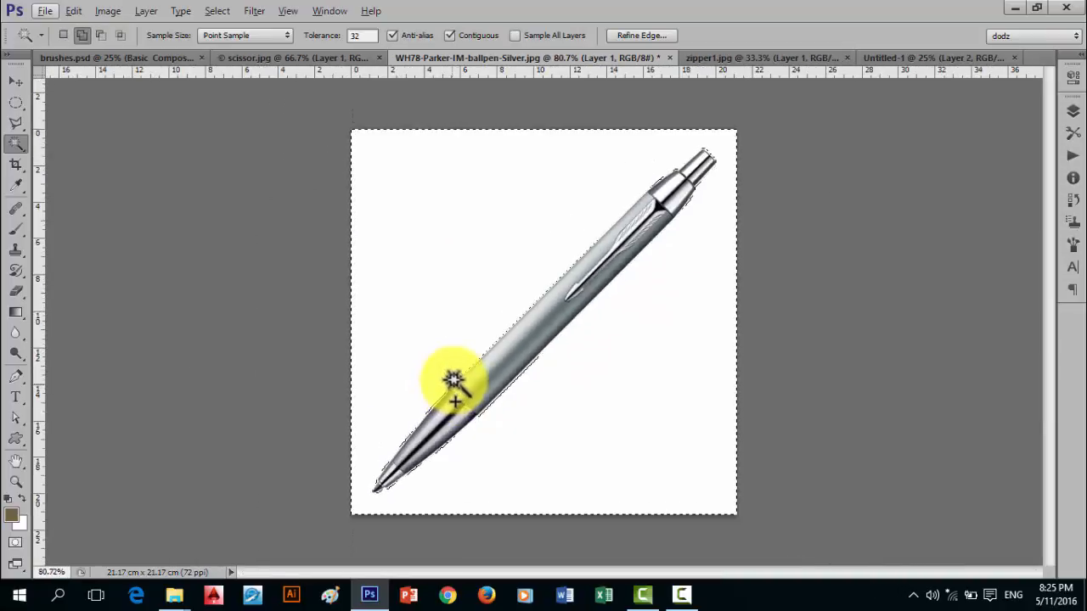
pyautogui.hotkey('ctrl', 'shift', 'i')
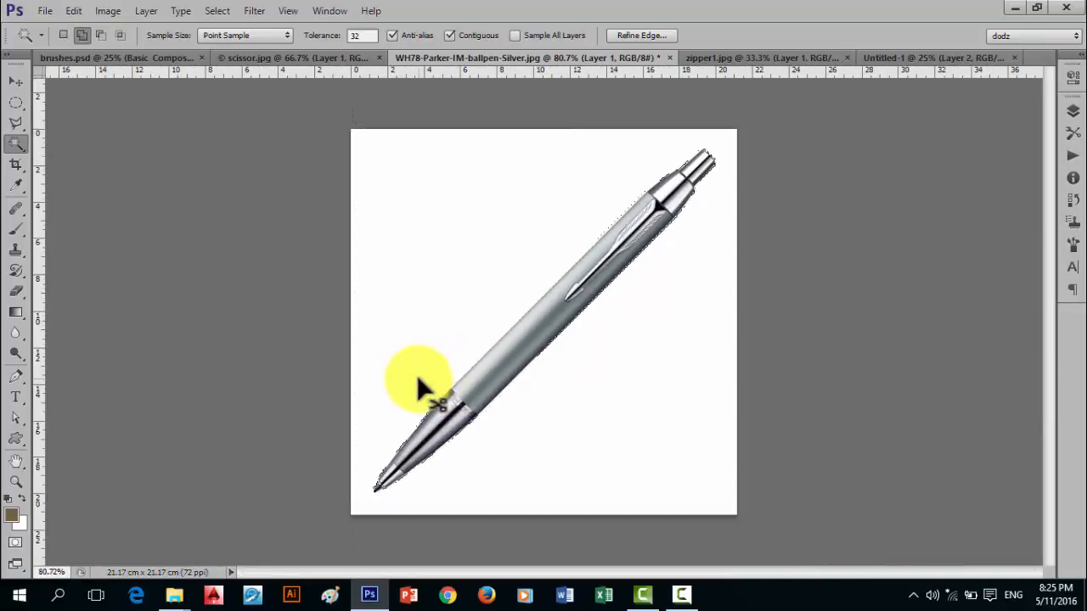
# Refine the edge of the pen selection with a feather of 1 px and a shift edge of -96%.
pyautogui.rightClick(566, 299)
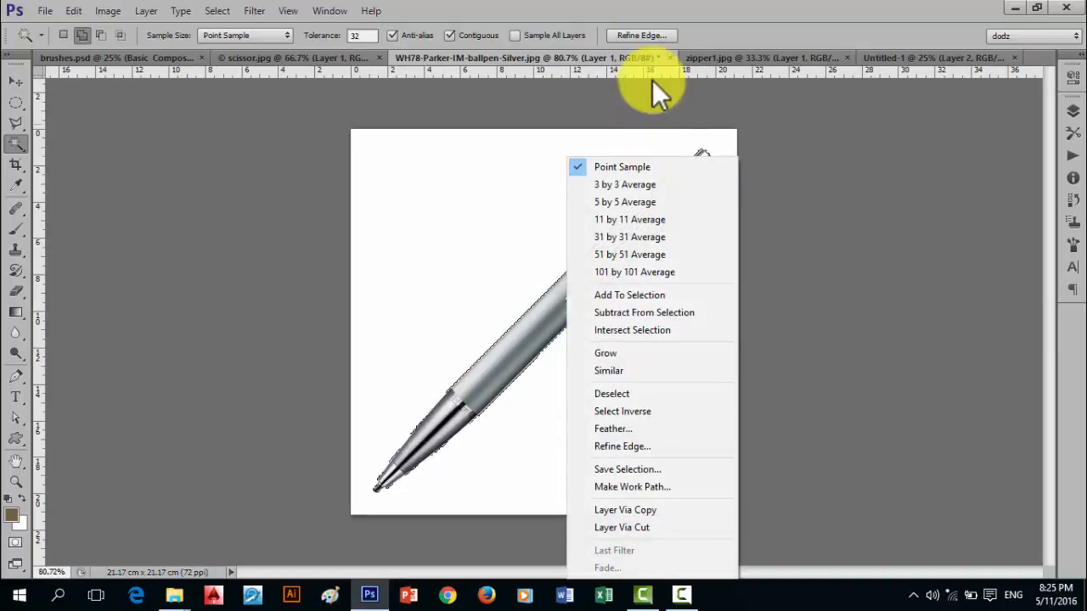
pyautogui.click(652, 34)
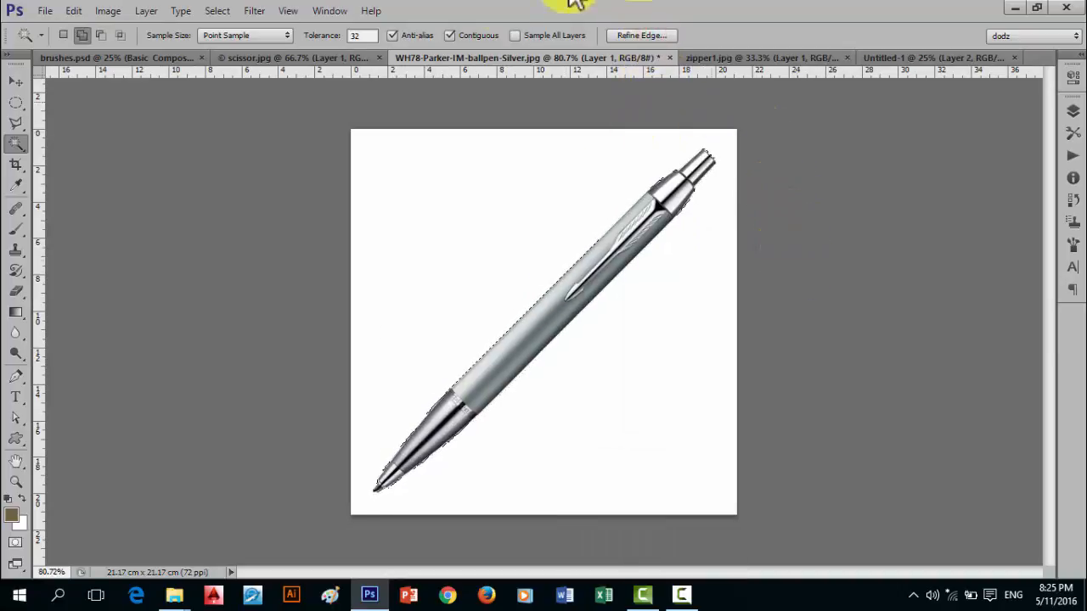
pyautogui.click(643, 34)
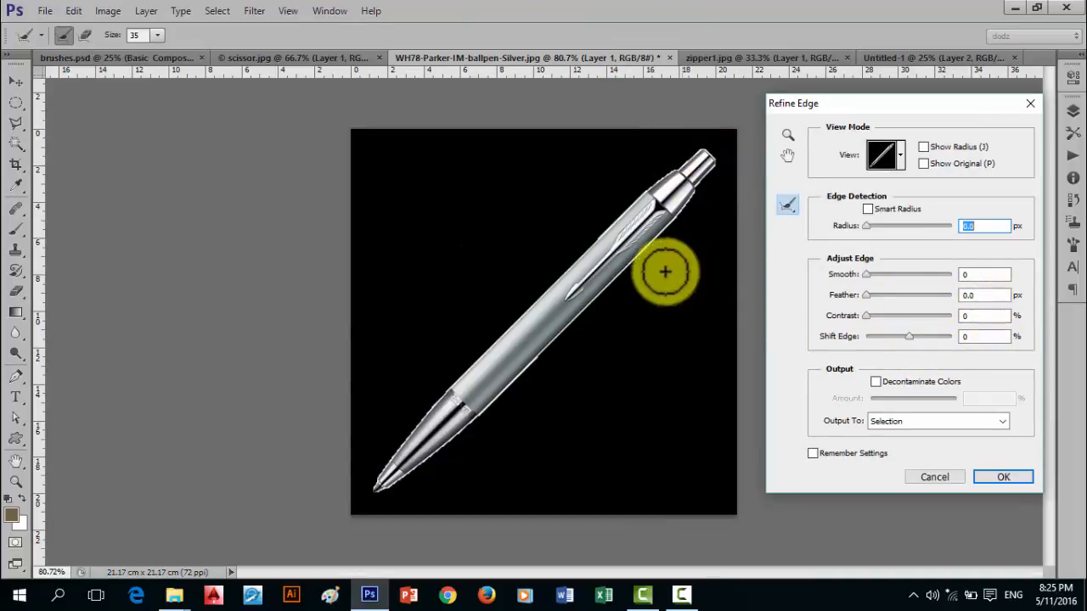
pyautogui.press('alt')
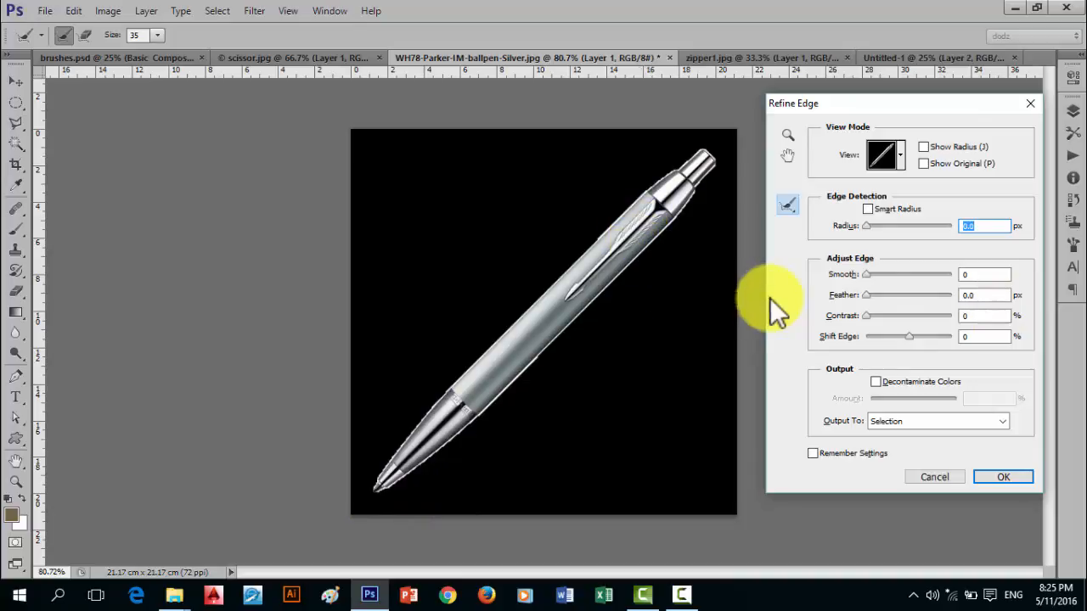
pyautogui.click(866, 294)
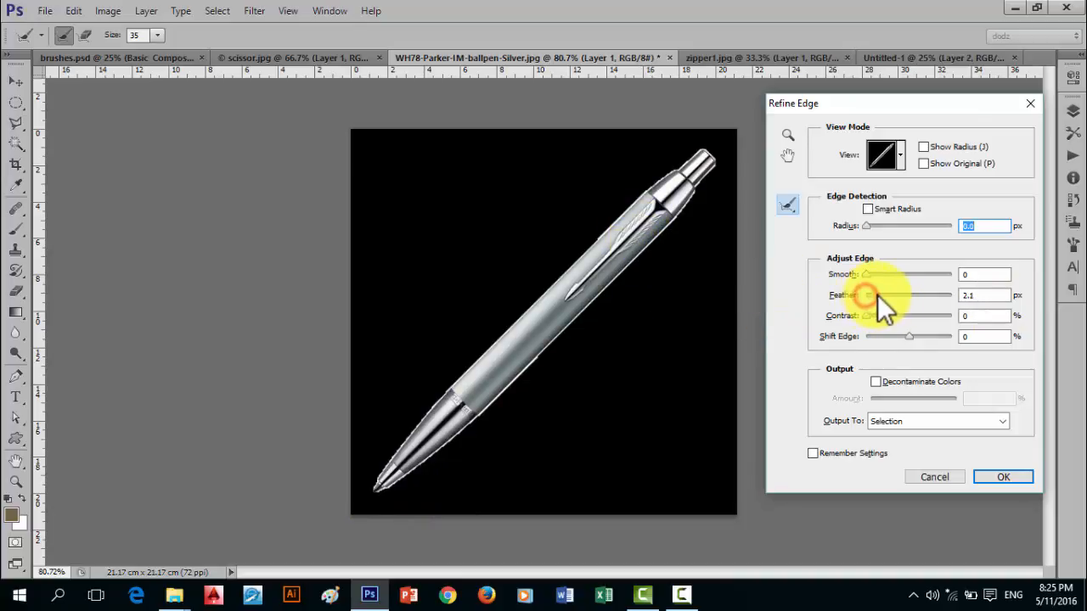
pyautogui.moveTo(878, 295); pyautogui.dragTo(891, 340)
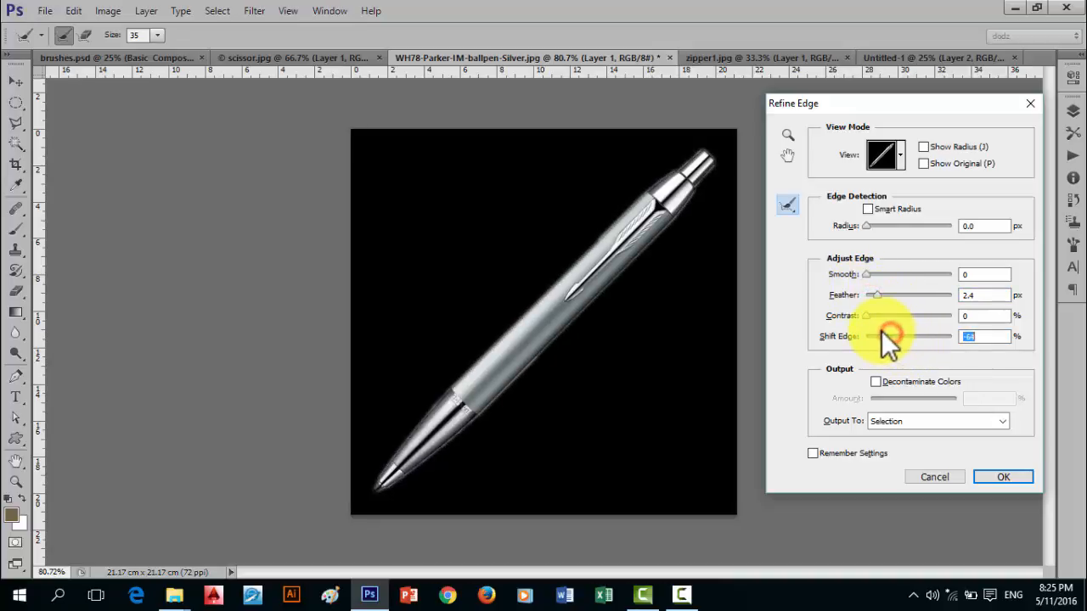
pyautogui.click(878, 336)
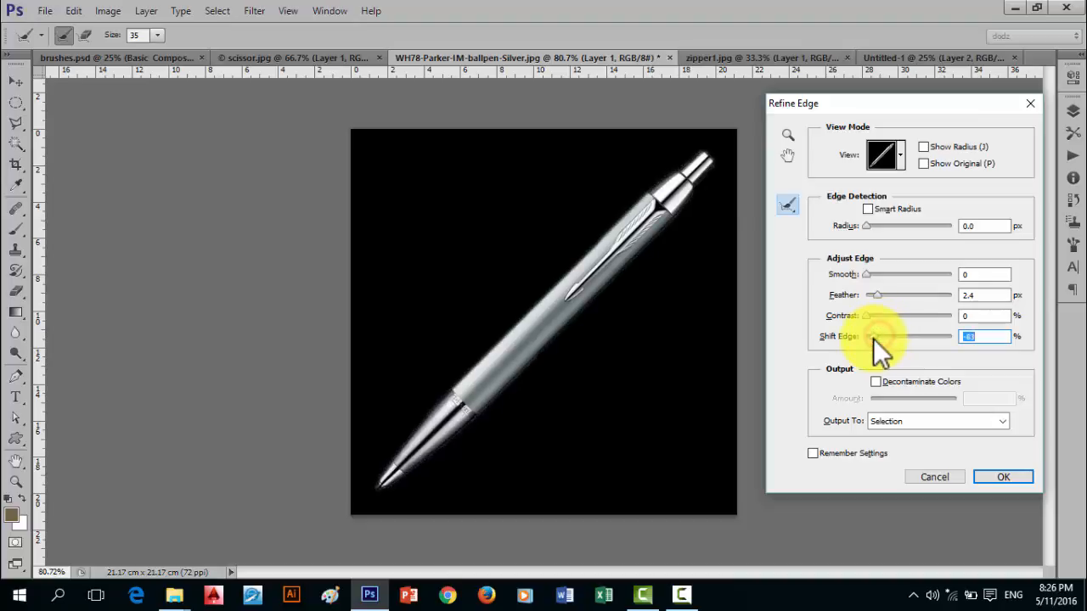
pyautogui.click(873, 338)
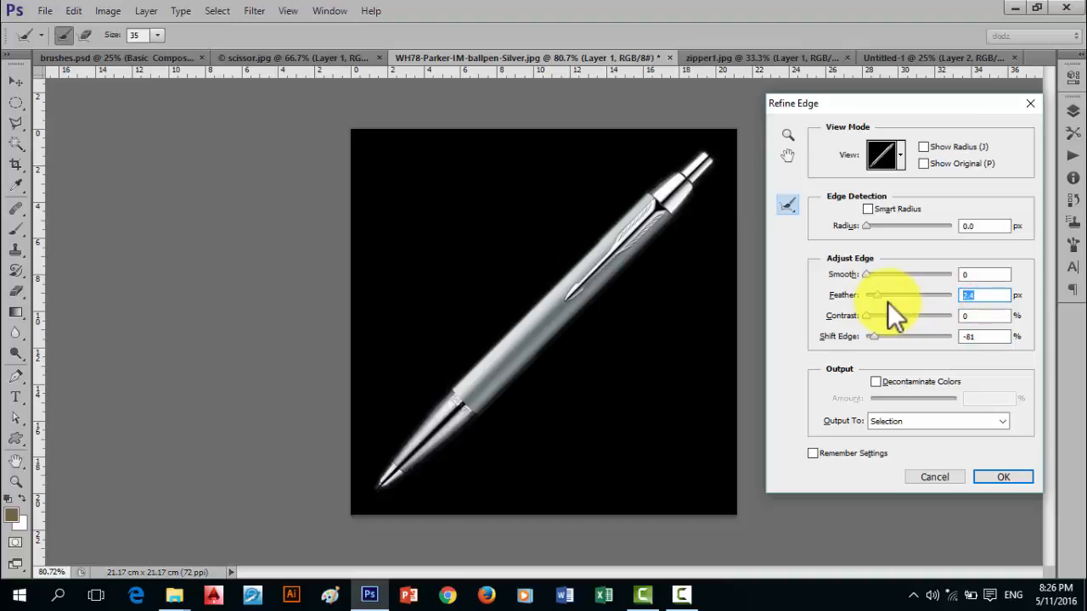
pyautogui.write('1')
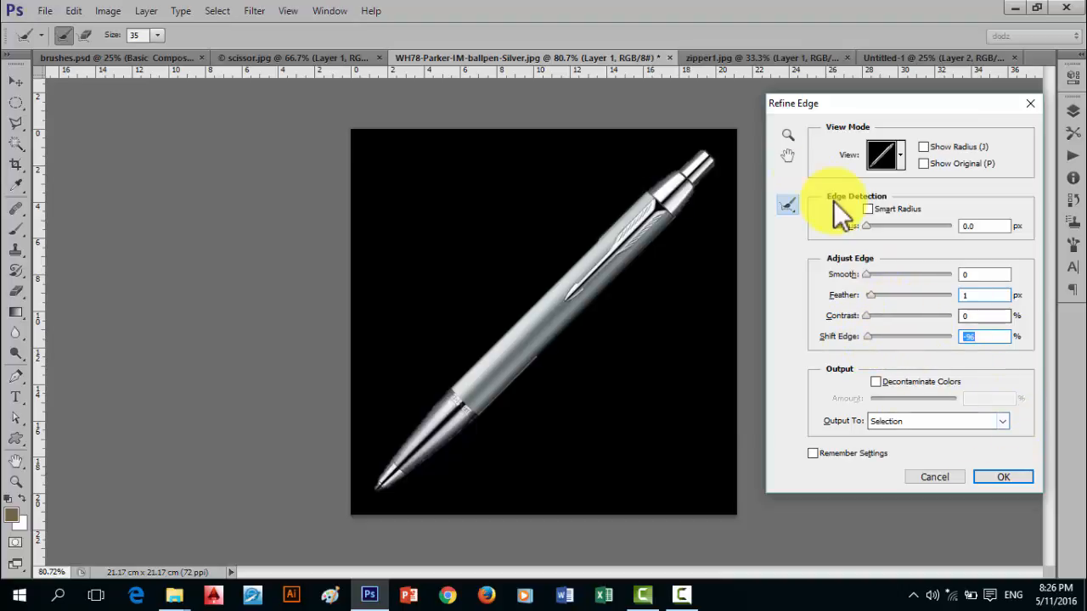
pyautogui.click(1002, 477)
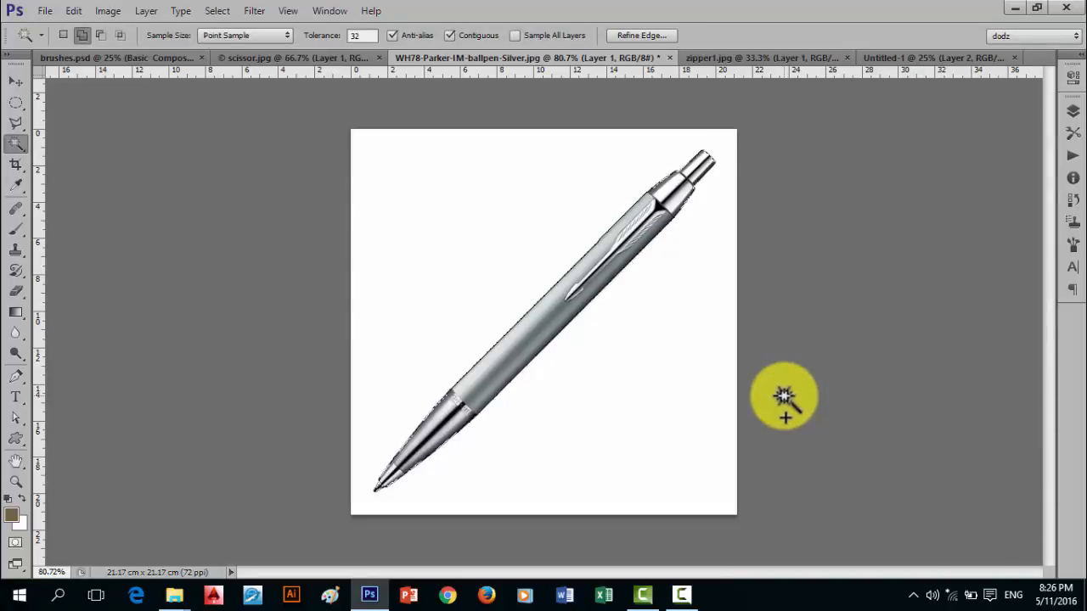
# Hide the pen image's Background layer and move the cut-out pen into Untitled-1, just below the scissors.
pyautogui.click(1072, 111)
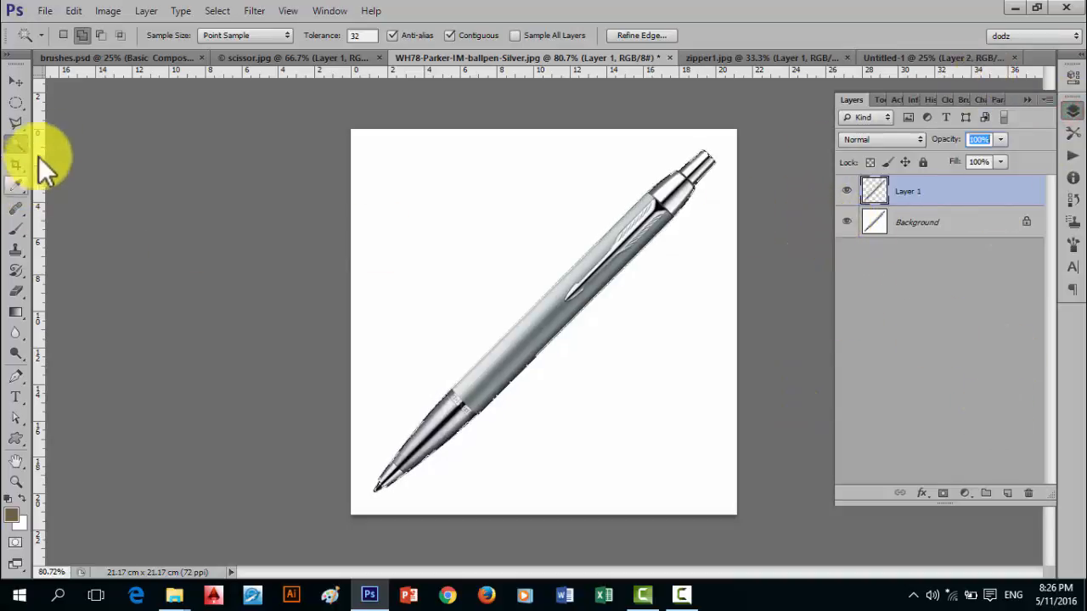
pyautogui.click(847, 222)
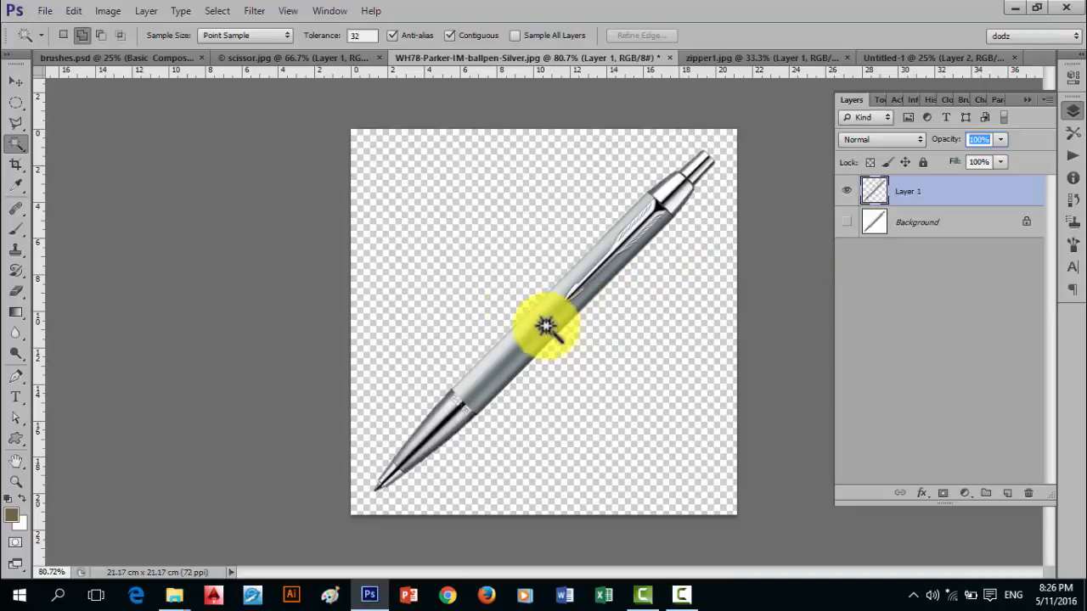
pyautogui.click(16, 80)
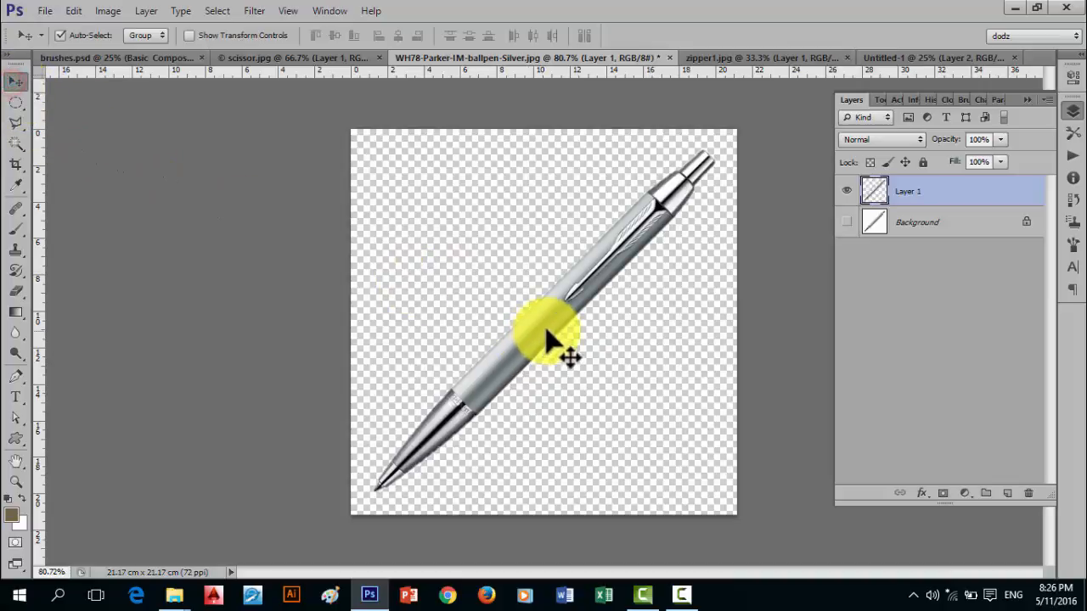
pyautogui.moveTo(544, 328); pyautogui.dragTo(482, 387)
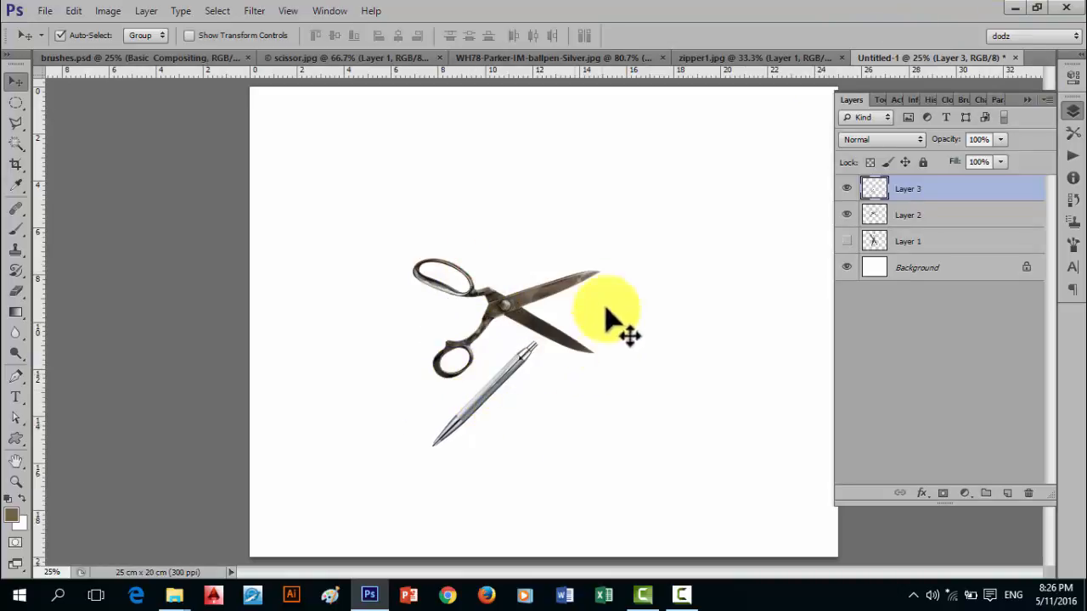
# In zipper1.jpg, hide Layer 1 and select the three white areas around the zipper on the Background layer with the Magic Wand.
pyautogui.click(500, 58)
pyautogui.click(724, 59)
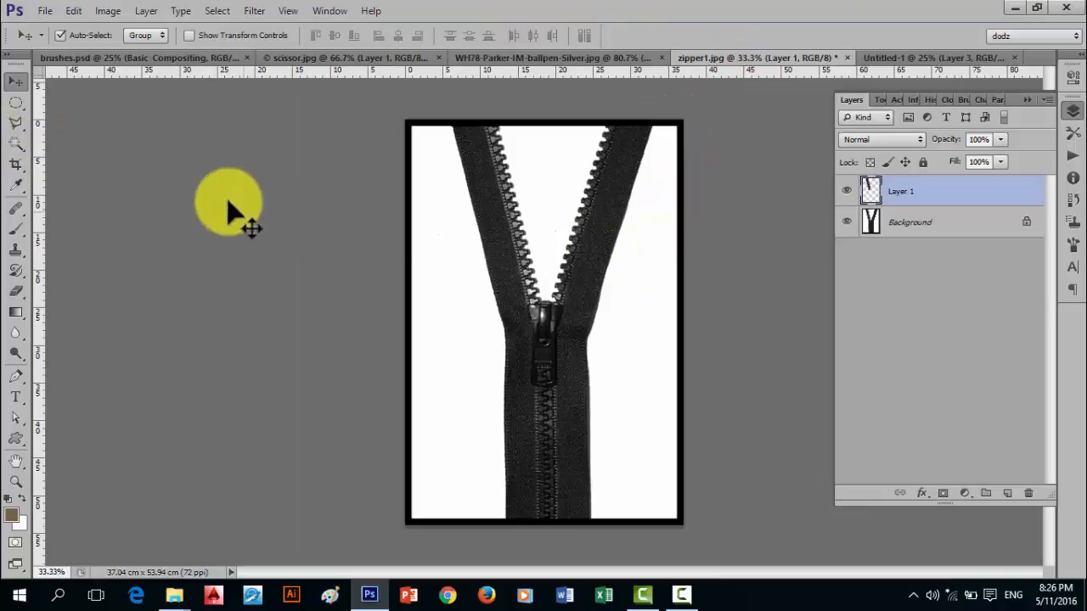
pyautogui.click(14, 141)
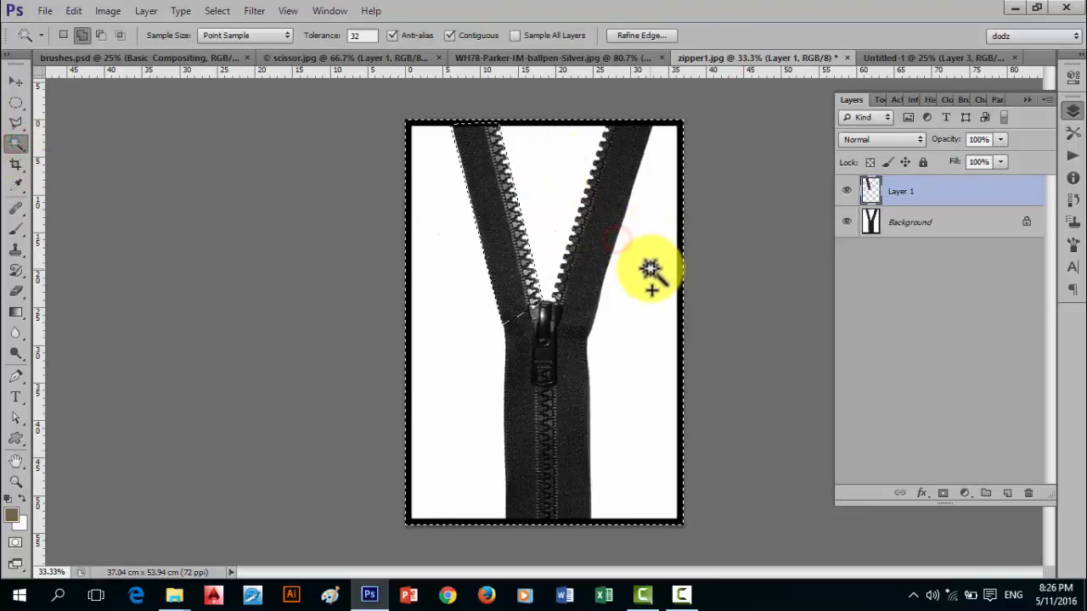
pyautogui.click(935, 220)
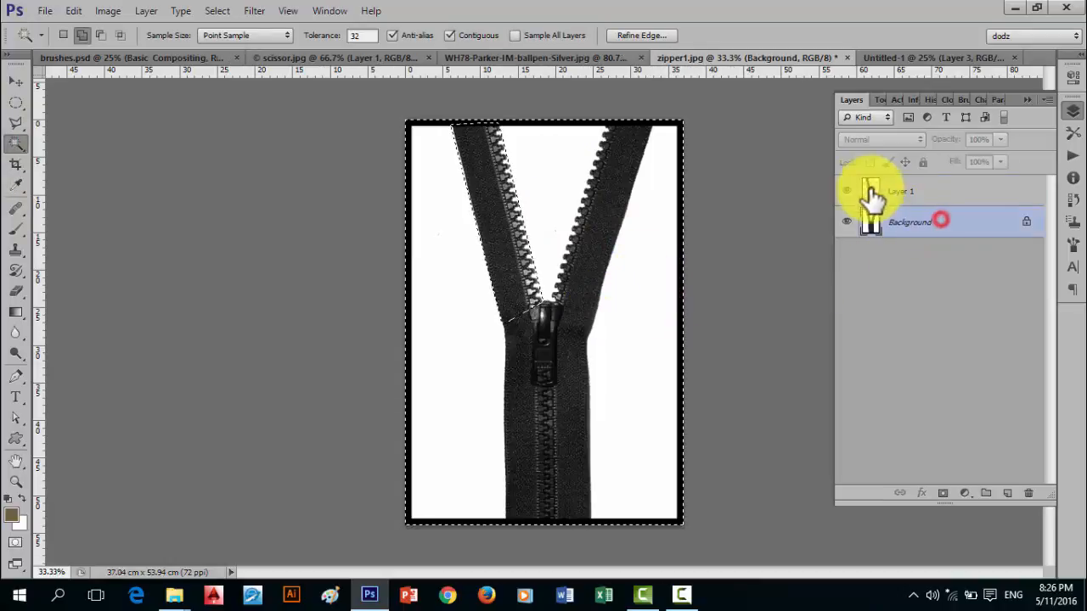
pyautogui.click(846, 190)
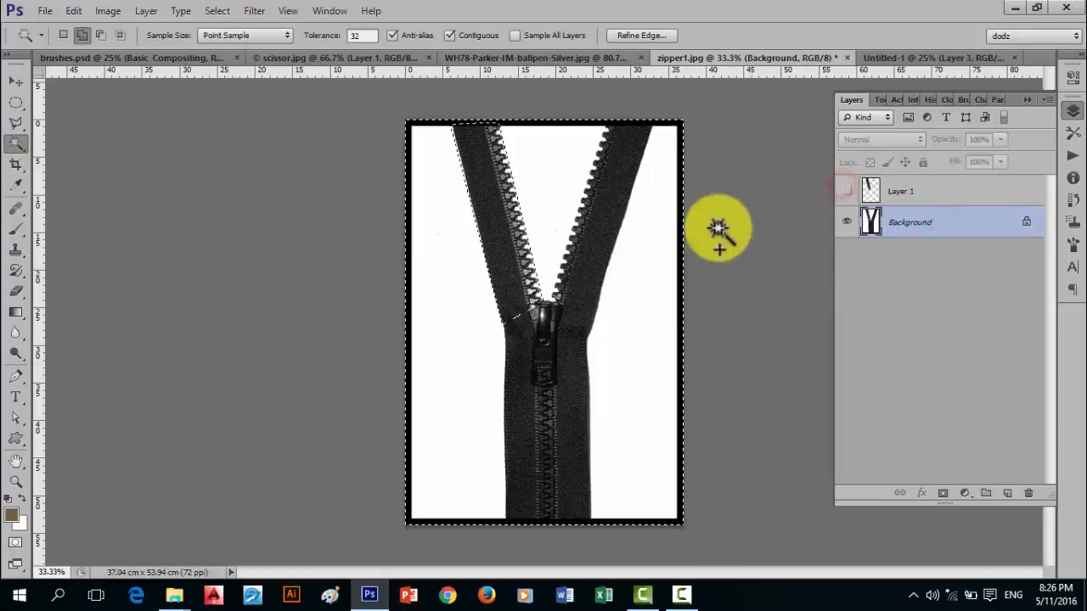
pyautogui.click(651, 288)
pyautogui.keyDown('shift'); pyautogui.click(553, 182); pyautogui.keyUp('shift')
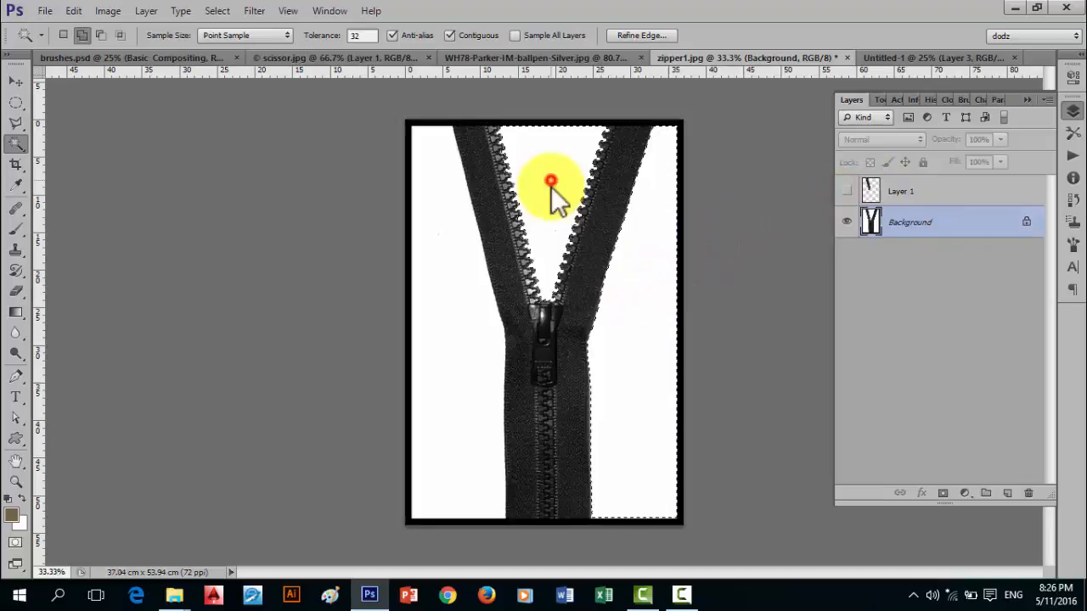
pyautogui.keyDown('shift'); pyautogui.click(448, 293); pyautogui.keyUp('shift')
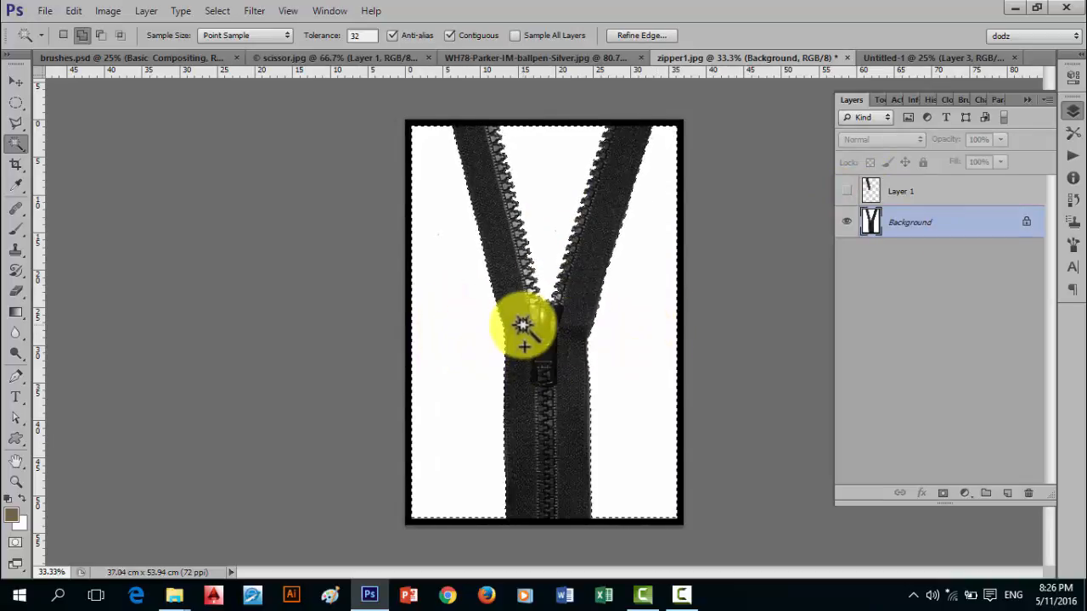
# Invert the selection to copy the zipper with its black frame to a new layer, and hide the Background layer.
pyautogui.hotkey('ctrl', 'j')
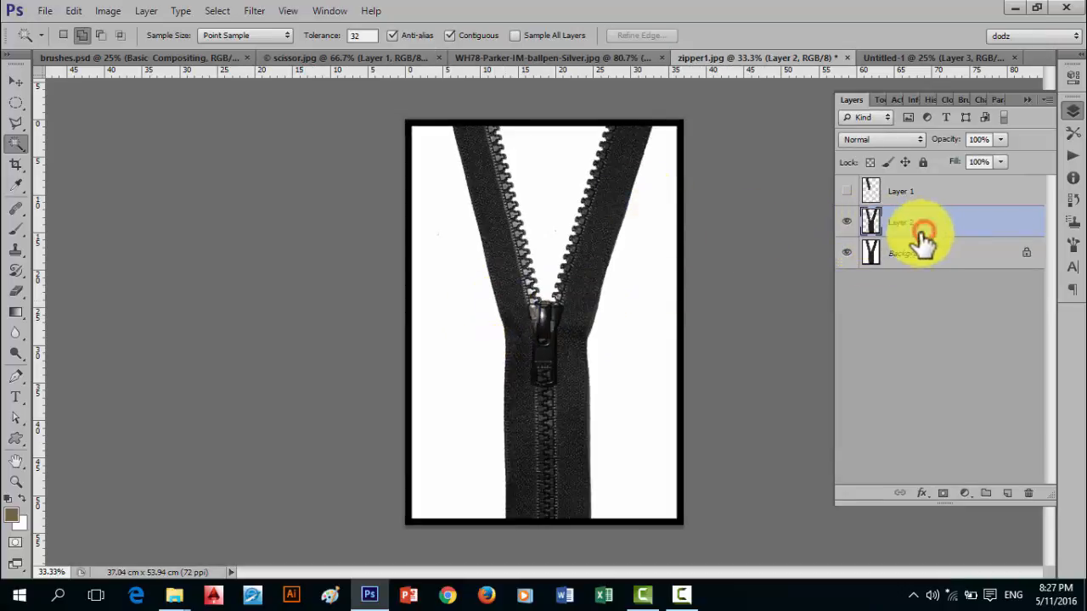
pyautogui.click(846, 252)
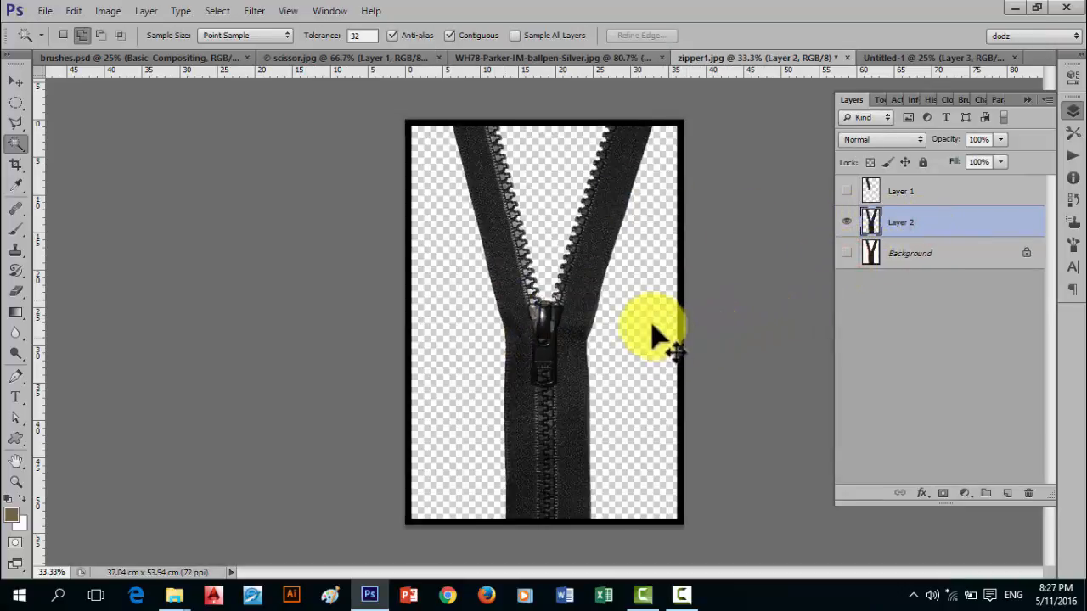
# Move the cut-out zipper with its frame into Untitled-1, beside the scissors and pen.
pyautogui.press('v')
pyautogui.moveTo(556, 352); pyautogui.dragTo(687, 348)
pyautogui.scroll(1, 720, 348)
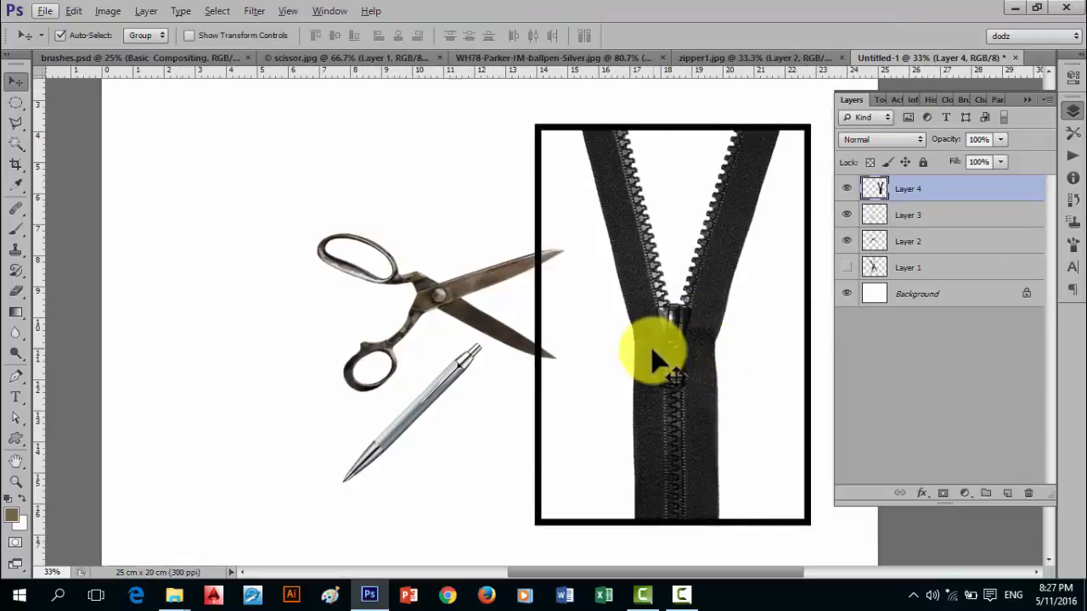
# Choose the Eraser Tool and set its brush size to 133 px.
pyautogui.press('e')
pyautogui.click(528, 201)
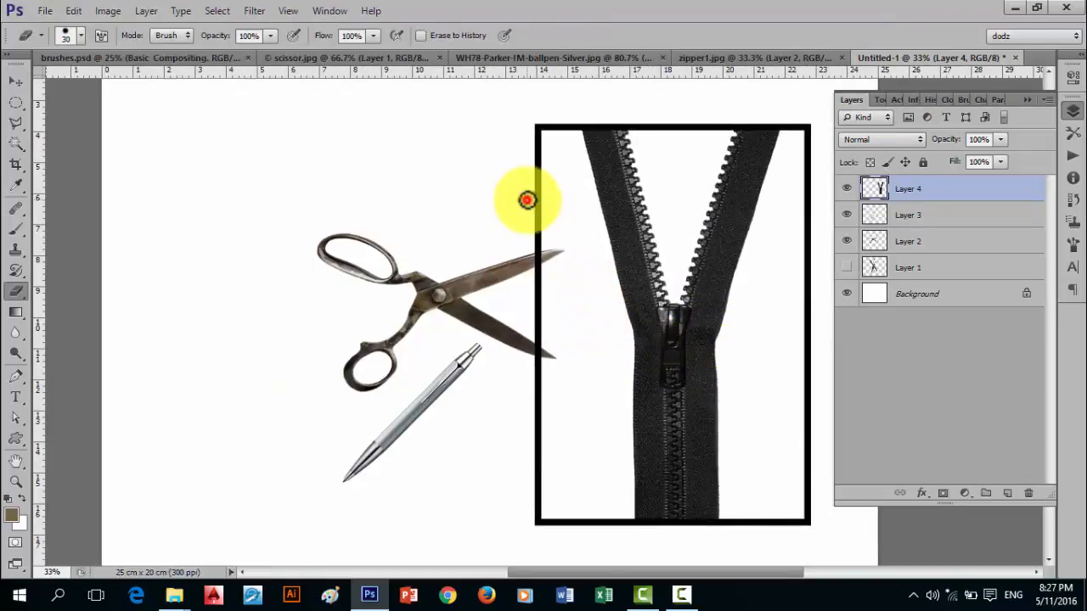
pyautogui.rightClick(11, 288)
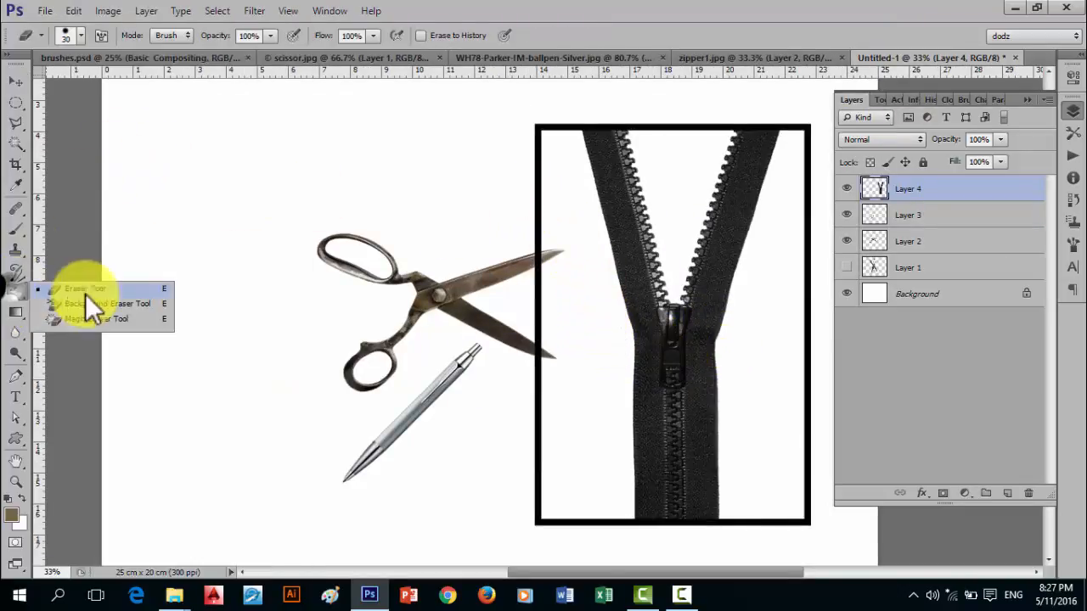
pyautogui.click(92, 288)
pyautogui.rightClick(348, 203)
pyautogui.moveTo(394, 241); pyautogui.dragTo(396, 241)
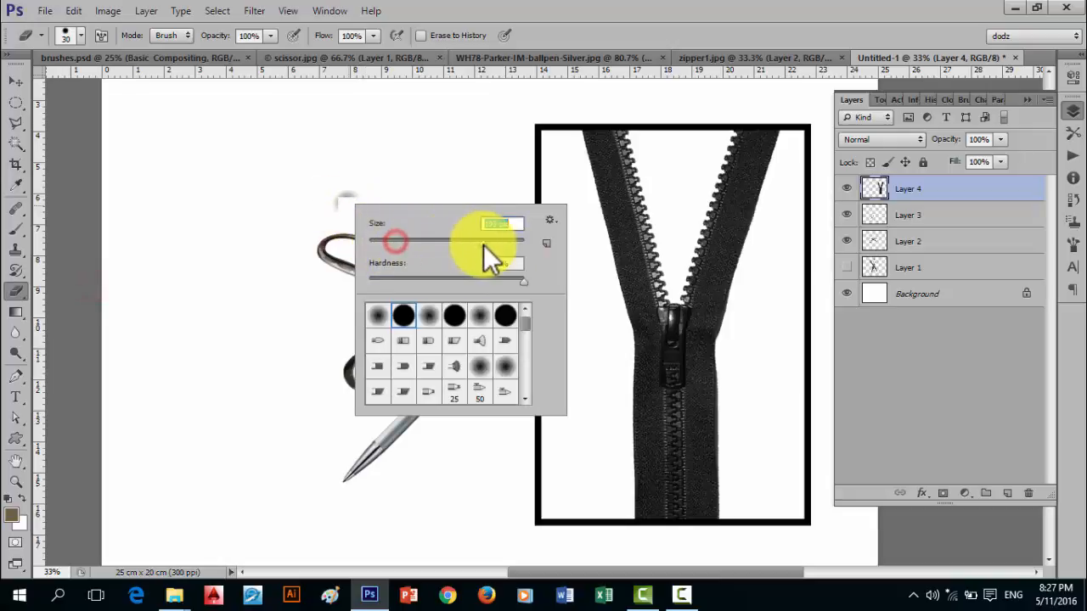
pyautogui.click(386, 145)
pyautogui.rightClick(477, 163)
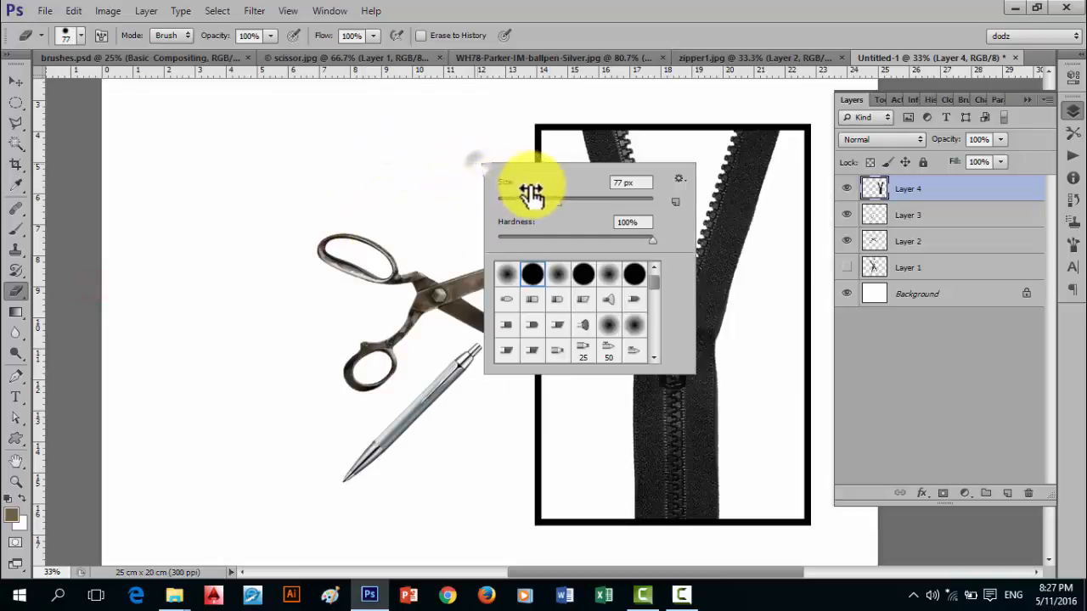
pyautogui.moveTo(561, 204); pyautogui.dragTo(581, 204)
pyautogui.click(528, 116)
# Erase the black frame around the zipper on Layer 4, leaving only the zipper itself.
pyautogui.moveTo(535, 127); pyautogui.dragTo(537, 458)
pyautogui.moveTo(514, 567)
pyautogui.mouseDown()
pyautogui.moveTo(551, 497)
pyautogui.moveTo(752, 539)
pyautogui.moveTo(789, 512)
pyautogui.moveTo(678, 520)
pyautogui.moveTo(565, 502)
pyautogui.mouseUp()
pyautogui.moveTo(813, 512)
pyautogui.mouseDown()
pyautogui.moveTo(846, 228)
pyautogui.moveTo(824, 162)
pyautogui.moveTo(807, 486)
pyautogui.moveTo(807, 170)
pyautogui.moveTo(818, 153)
pyautogui.moveTo(809, 127)
pyautogui.moveTo(788, 118)
pyautogui.moveTo(750, 108)
pyautogui.moveTo(721, 113)
pyautogui.moveTo(767, 113)
pyautogui.moveTo(493, 121)
pyautogui.moveTo(703, 121)
pyautogui.moveTo(697, 134)
pyautogui.moveTo(708, 119)
pyautogui.moveTo(721, 298)
pyautogui.moveTo(597, 462)
pyautogui.moveTo(558, 535)
pyautogui.moveTo(543, 505)
pyautogui.moveTo(548, 433)
pyautogui.mouseUp()
pyautogui.scroll(-3, 547, 433)
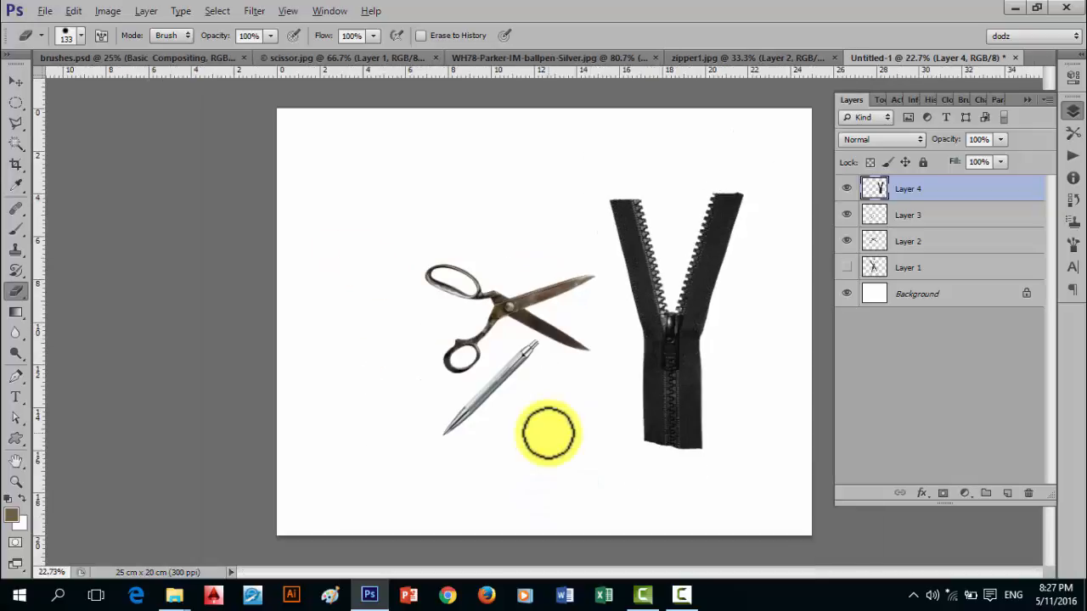
# Move the pen onto the scissors' lower handle and shift the zipper over the tips of the blades.
pyautogui.click(17, 80)
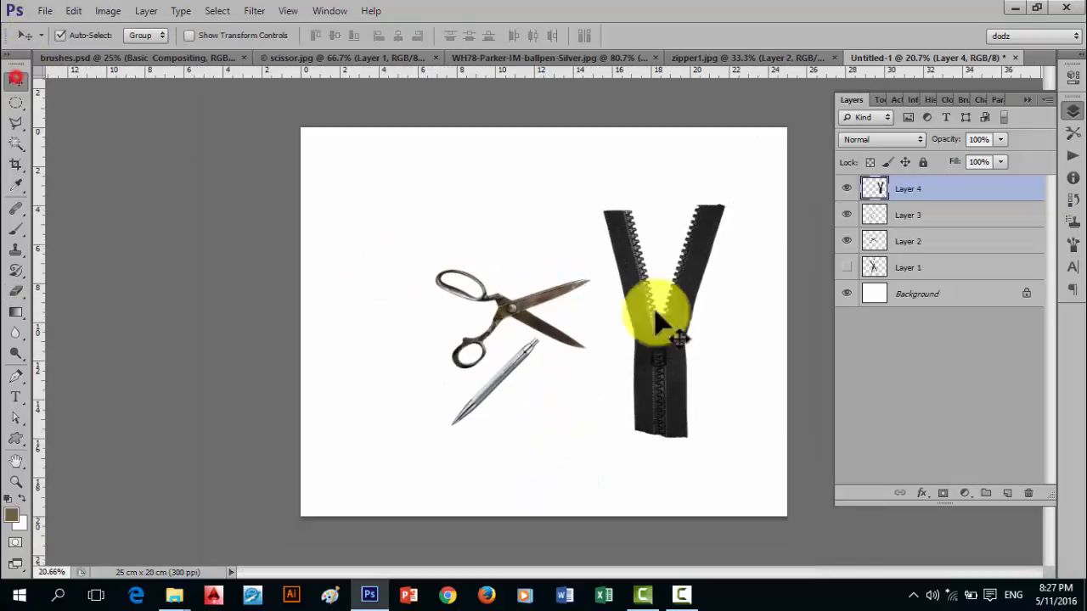
pyautogui.scroll(2, 487, 366)
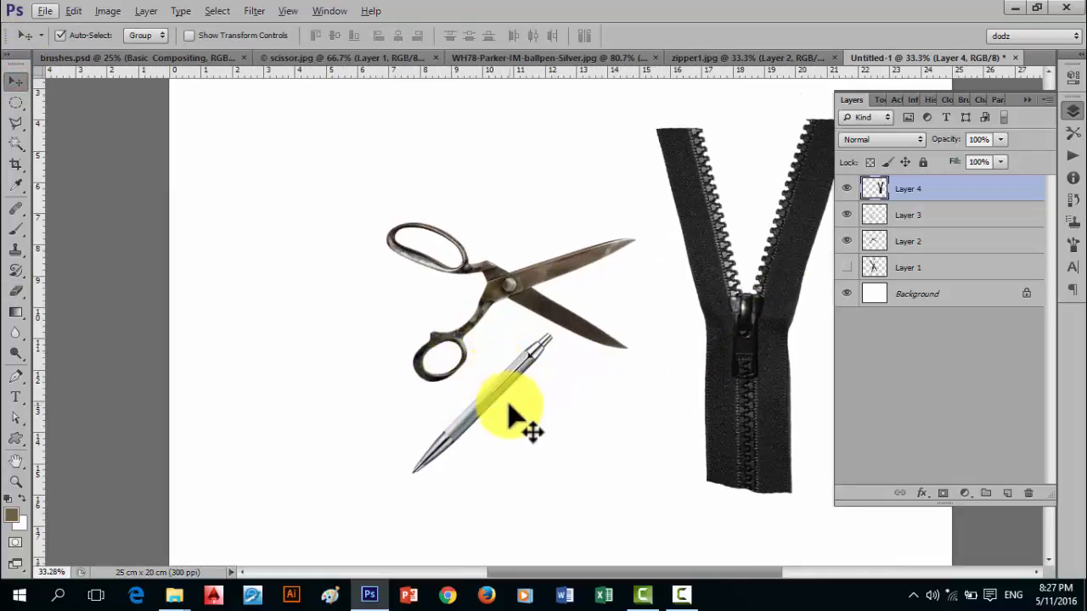
pyautogui.moveTo(504, 394); pyautogui.dragTo(449, 332)
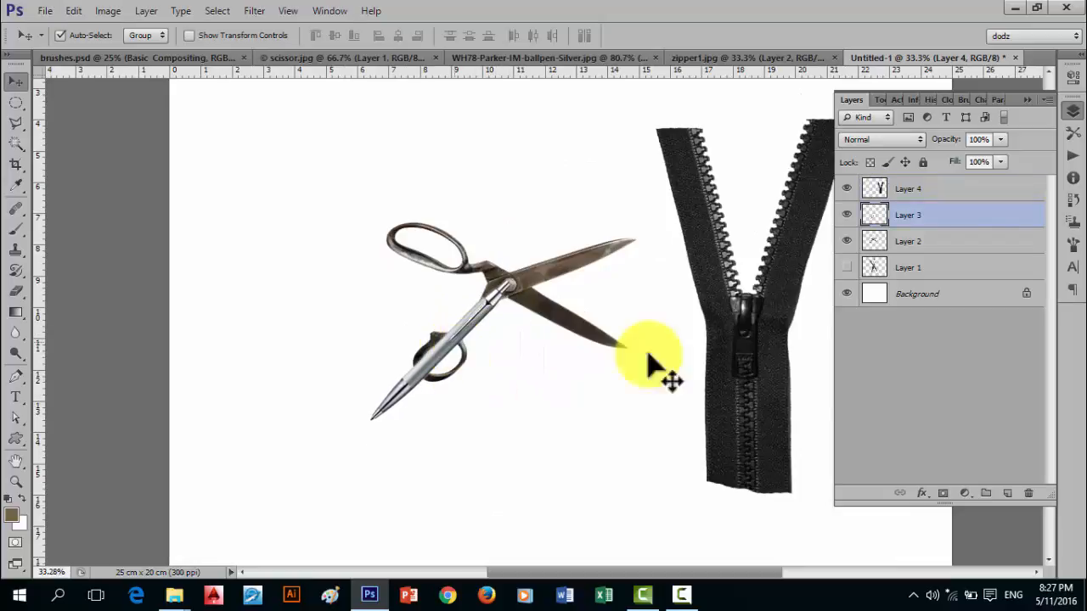
pyautogui.moveTo(762, 397); pyautogui.dragTo(594, 448)
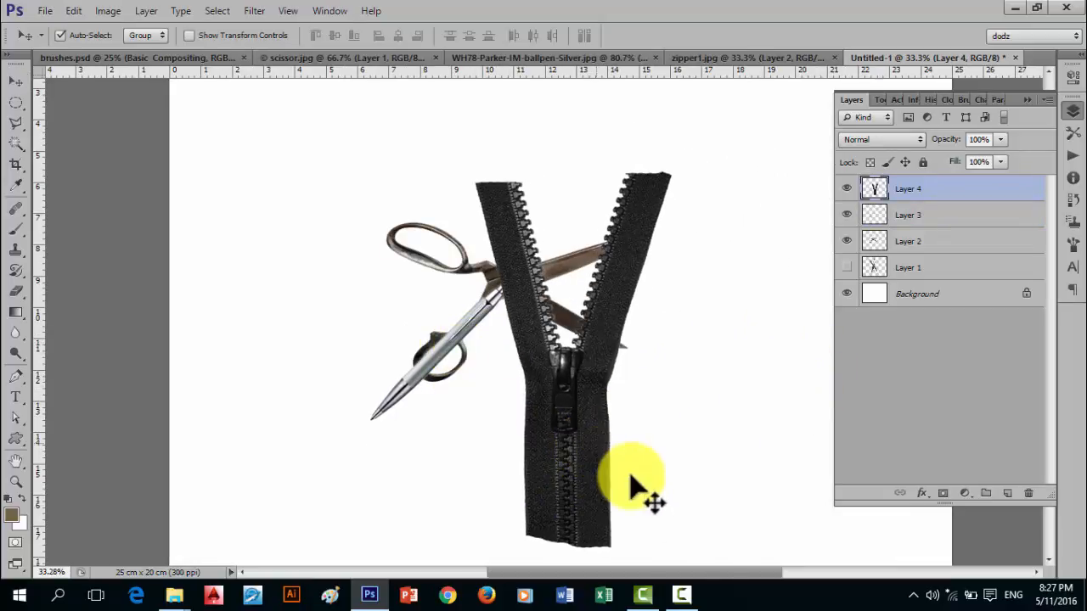
pyautogui.hotkey('ctrl', 't')
pyautogui.doubleClick(624, 396)
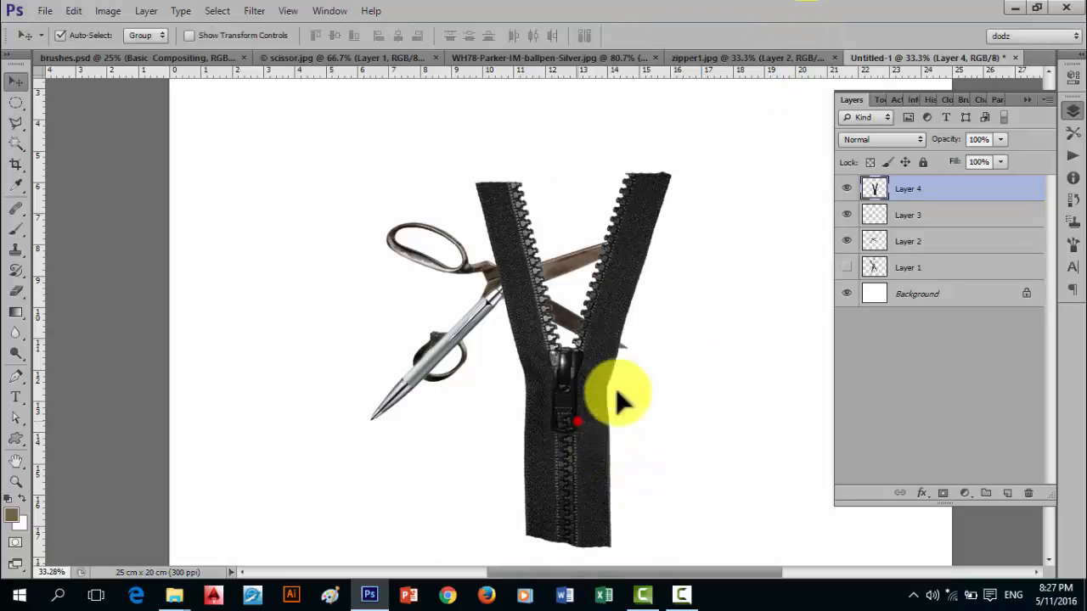
pyautogui.moveTo(623, 395); pyautogui.dragTo(716, 368)
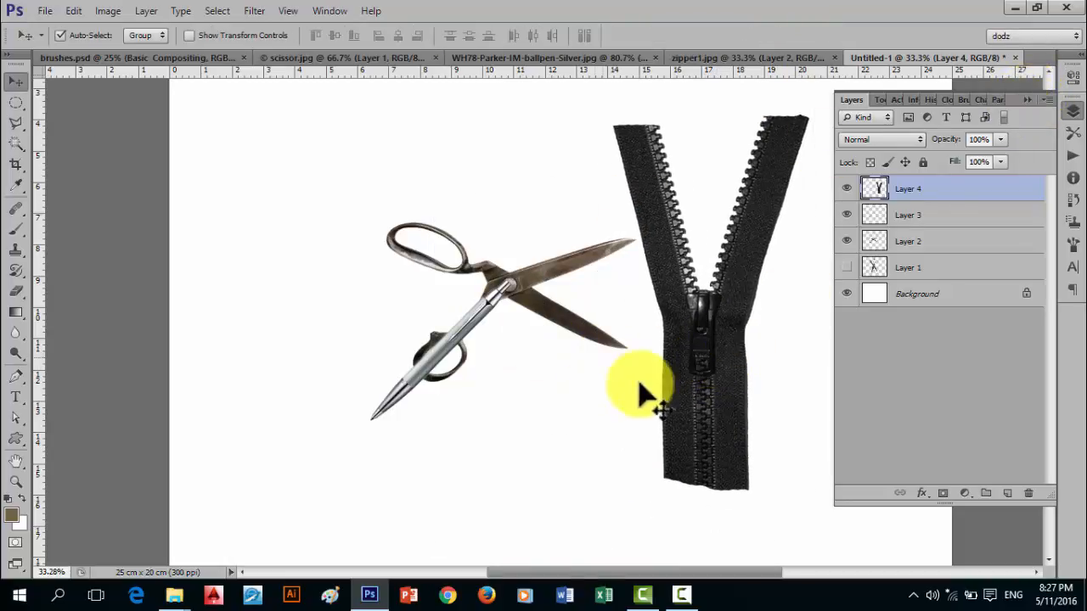
pyautogui.moveTo(679, 397); pyautogui.dragTo(628, 398)
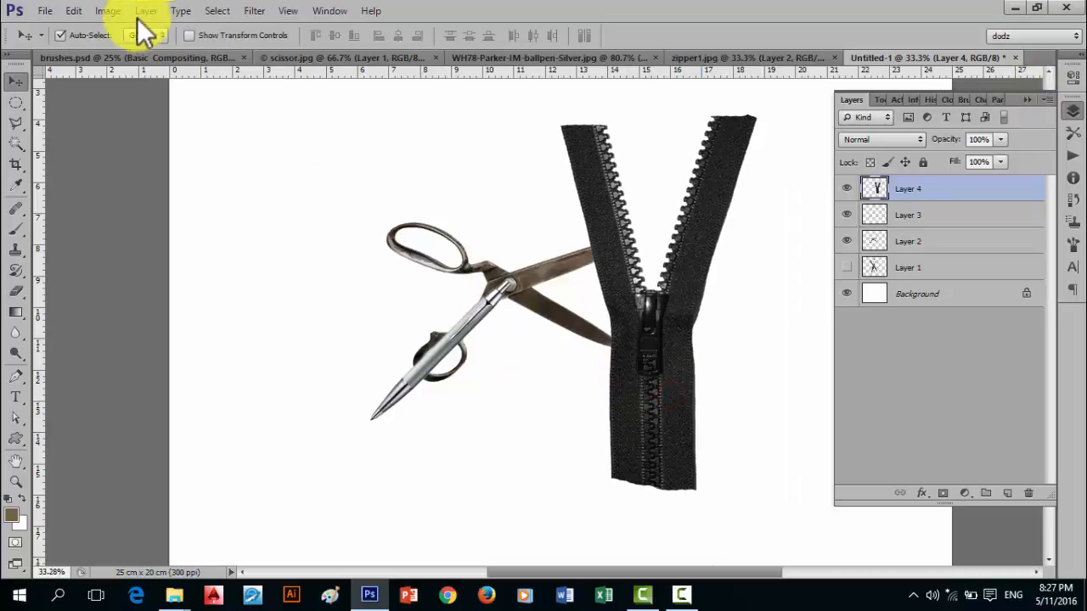
pyautogui.click(108, 11)
pyautogui.moveTo(79, 11)
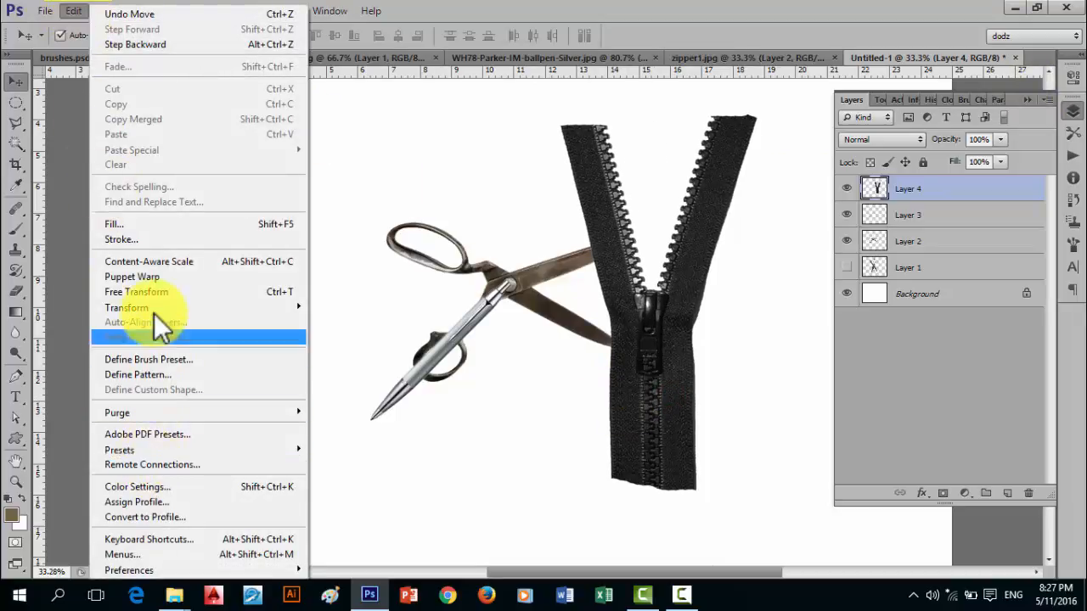
pyautogui.moveTo(148, 305)
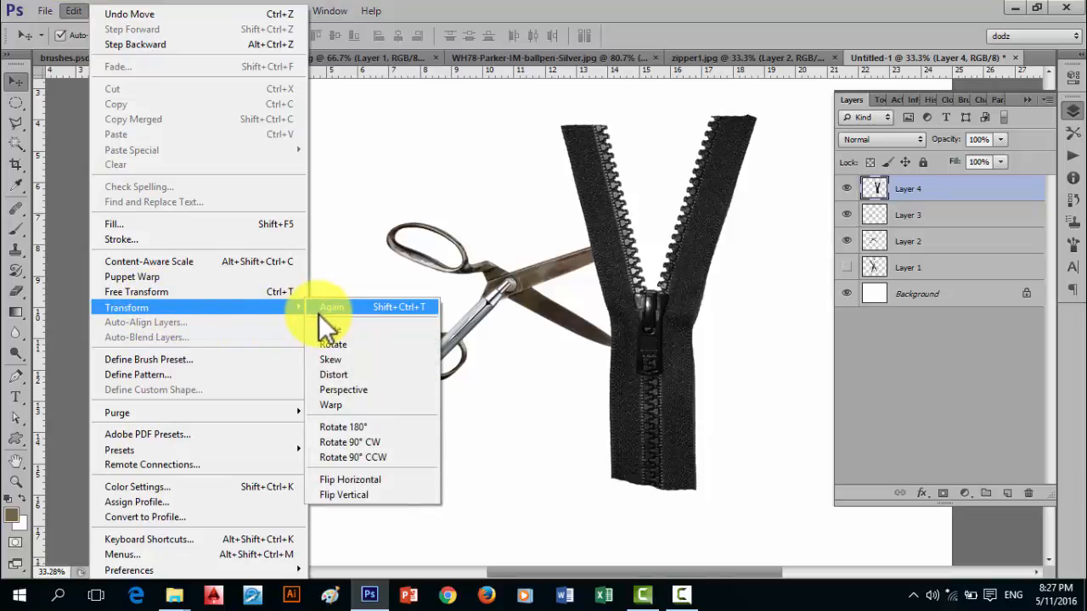
pyautogui.click(73, 7)
pyautogui.click(73, 7)
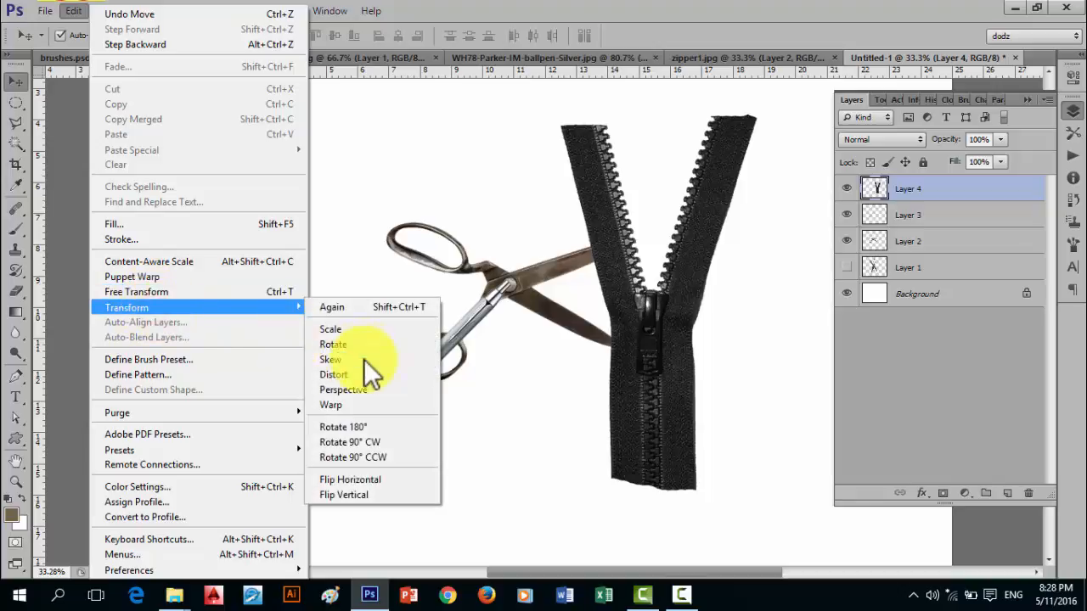
pyautogui.click(355, 195)
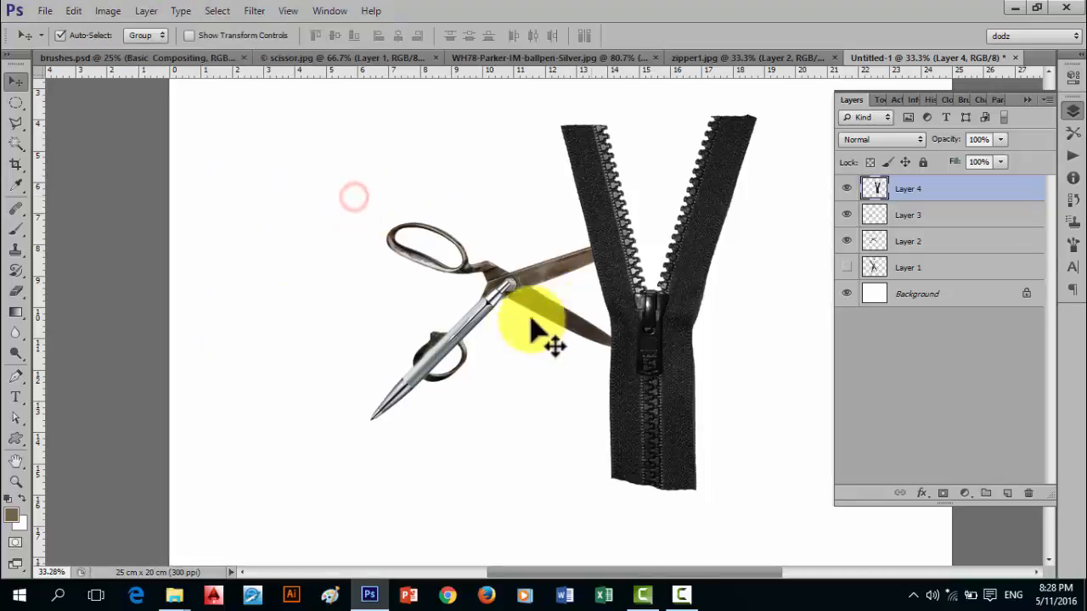
# Separate the scissors and pen, placing the scissors above the pen, and start Free Transform on the scissors.
pyautogui.moveTo(450, 329); pyautogui.dragTo(372, 400)
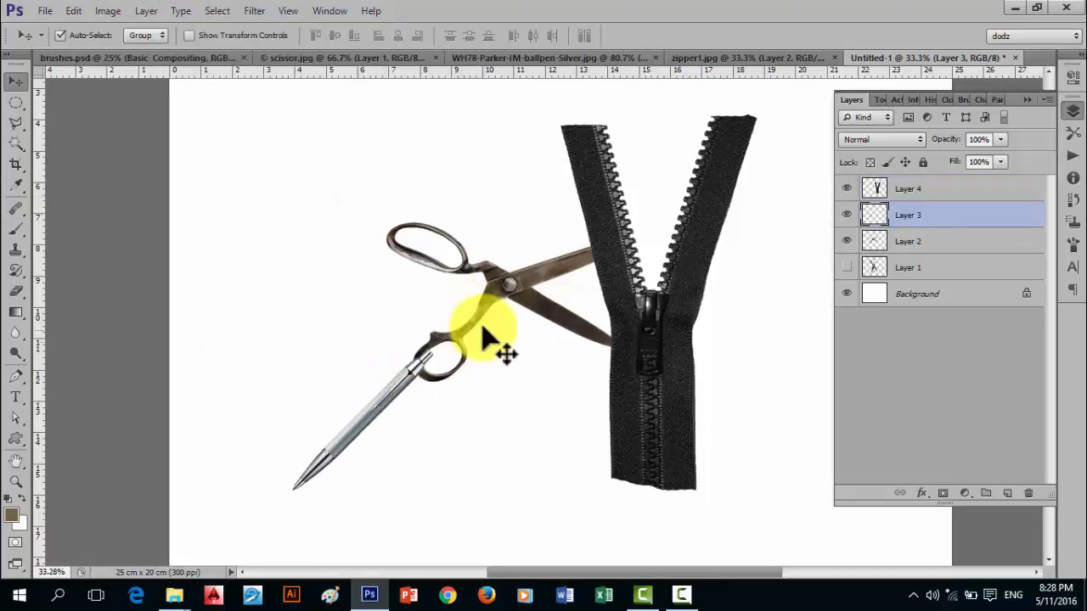
pyautogui.moveTo(497, 293); pyautogui.dragTo(378, 246)
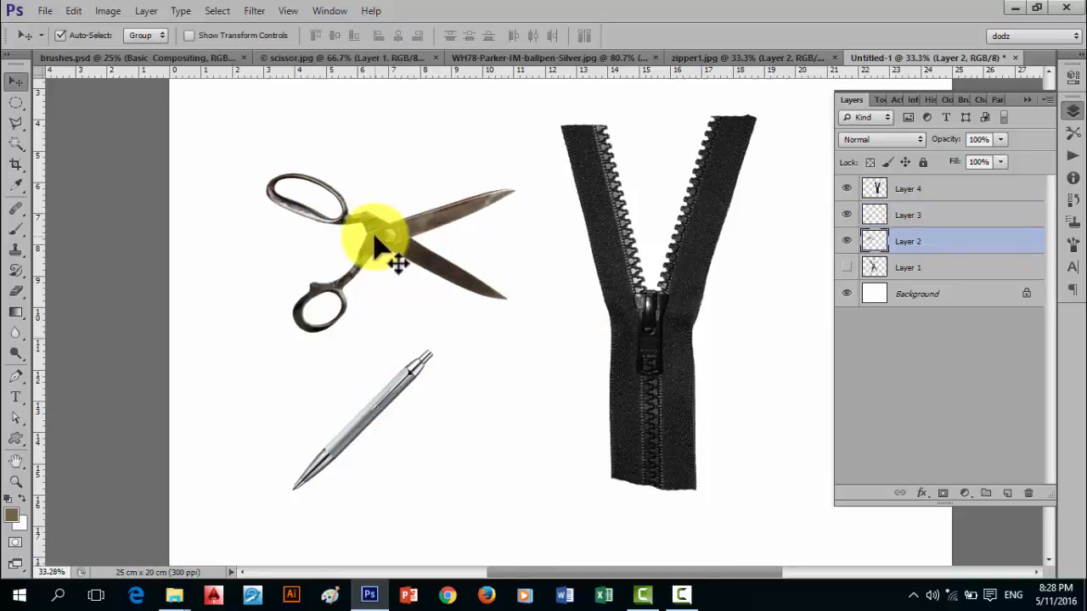
pyautogui.hotkey('ctrl', 't')
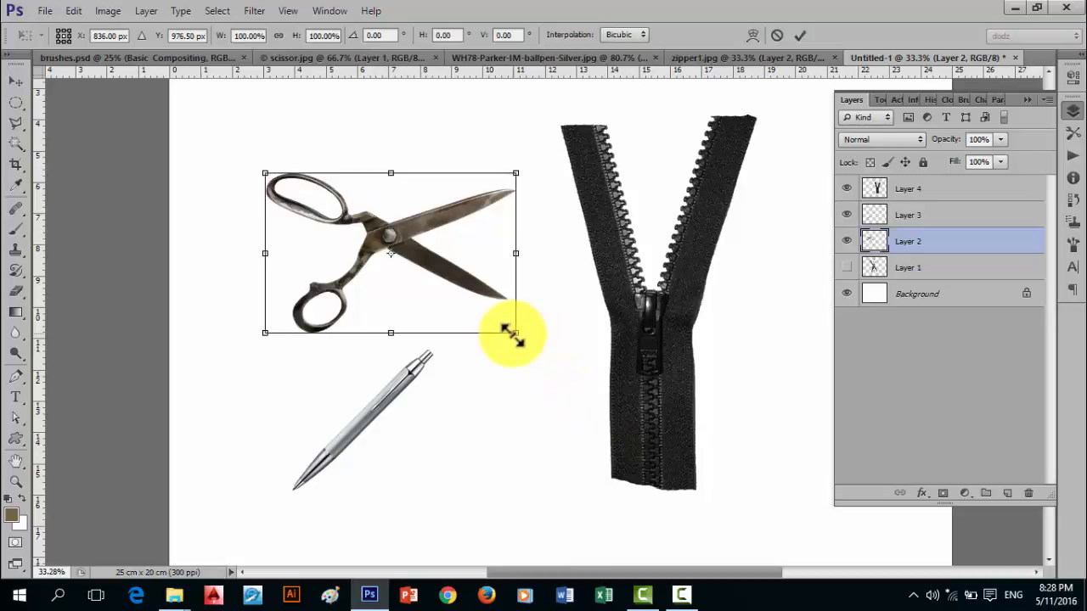
pyautogui.moveTo(513, 334); pyautogui.dragTo(586, 413)
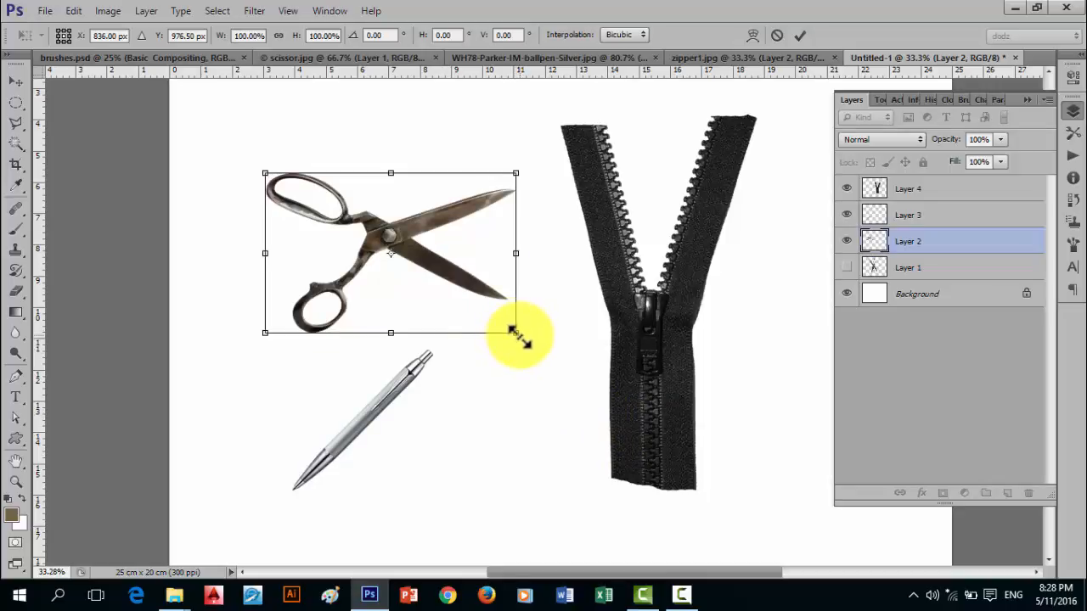
pyautogui.moveTo(515, 333); pyautogui.dragTo(532, 377)
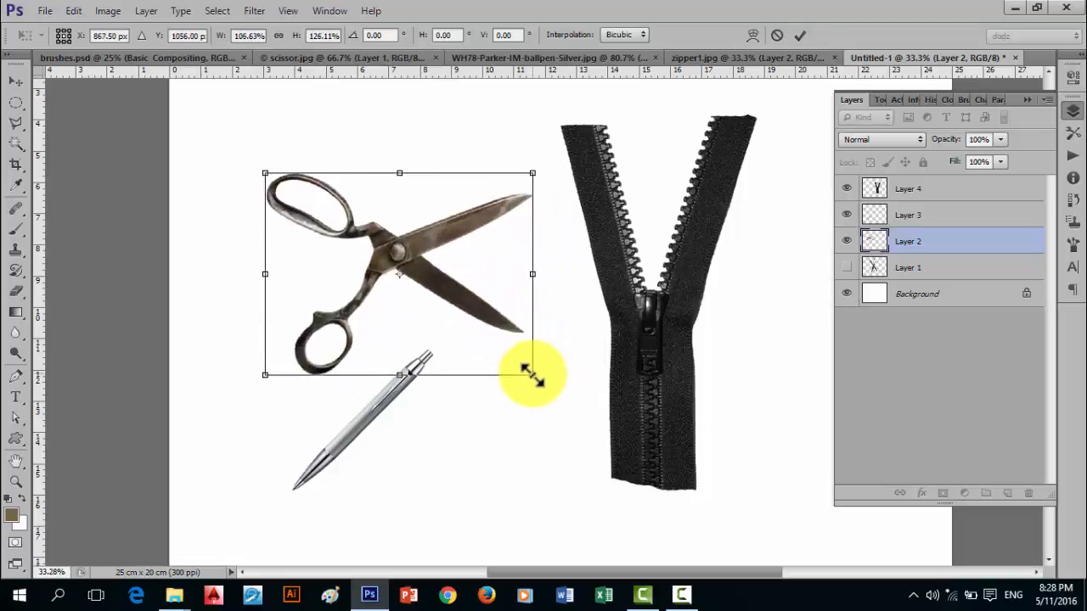
pyautogui.hotkey('ctrl', 'z')
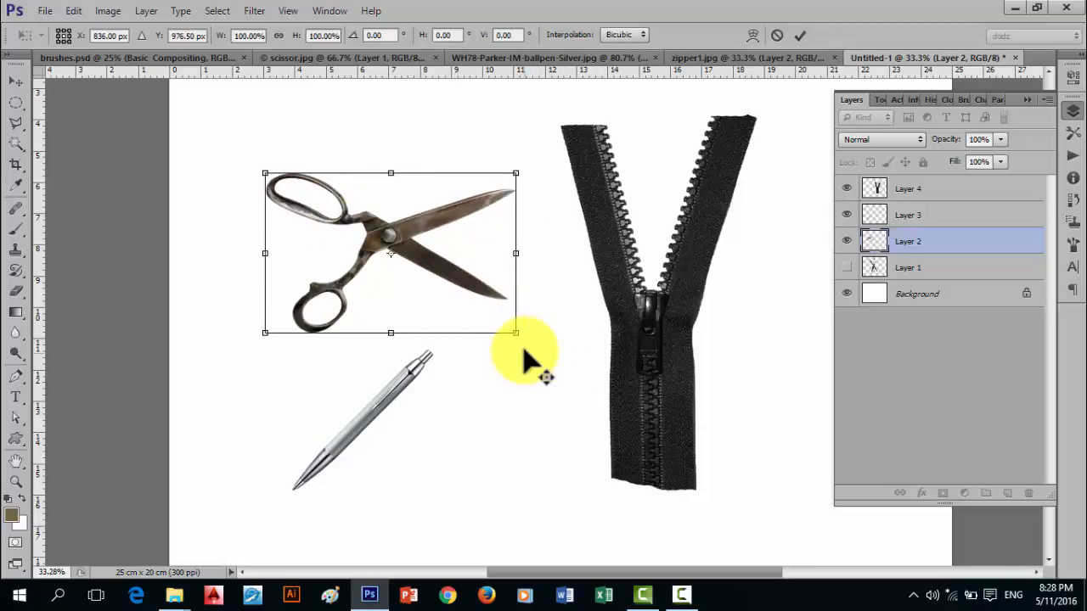
# Enlarge the scissors proportionally to about 157%, apply the transform, and move the zipper clear of the blades.
pyautogui.moveTo(516, 334); pyautogui.dragTo(579, 393)
pyautogui.moveTo(414, 223); pyautogui.dragTo(507, 278)
pyautogui.click(795, 36)
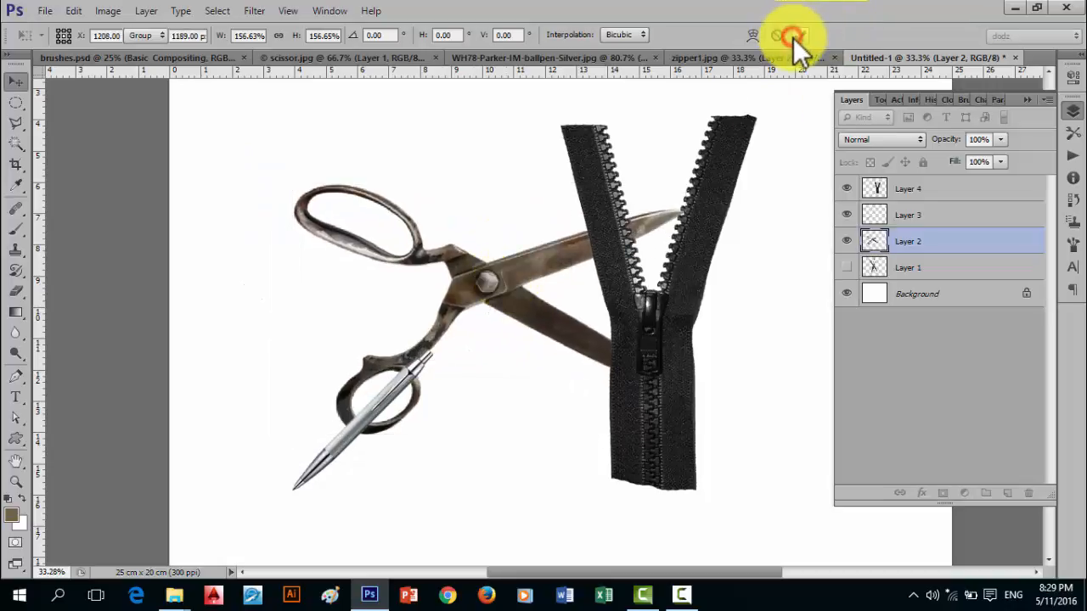
pyautogui.moveTo(667, 332); pyautogui.dragTo(773, 325)
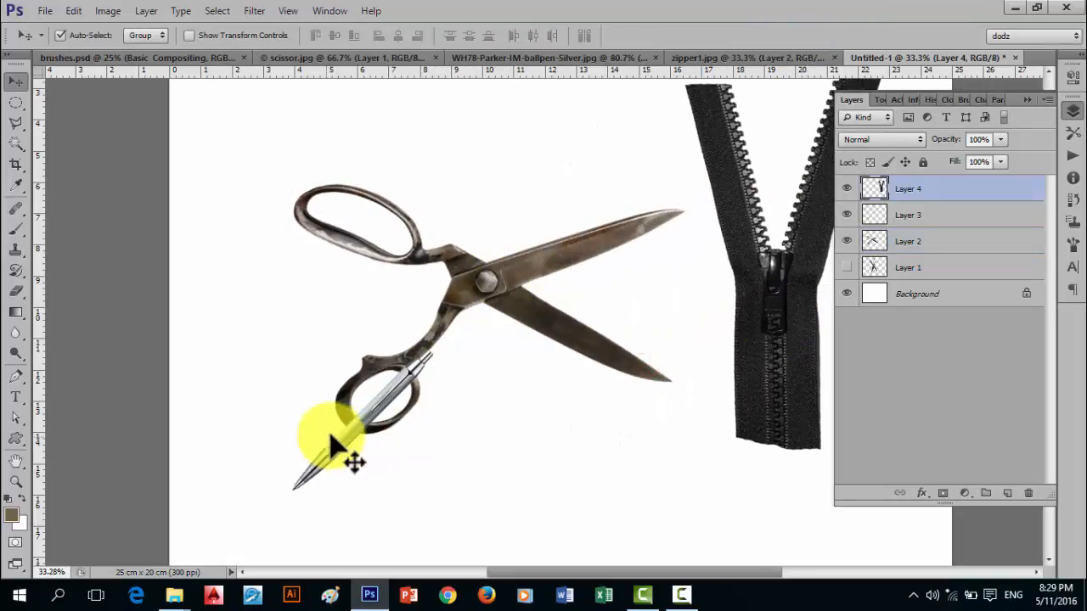
# Move the pen over the scissors' lower handle and enlarge it proportionally to about 189%.
pyautogui.moveTo(360, 419); pyautogui.dragTo(449, 325)
pyautogui.hotkey('ctrl', 't')
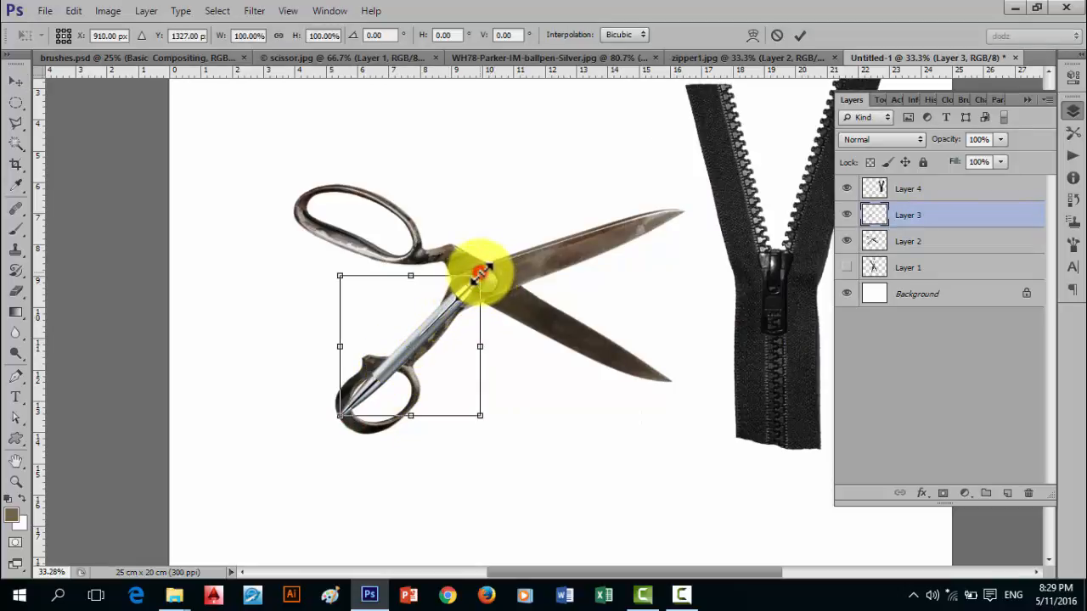
pyautogui.moveTo(480, 273); pyautogui.dragTo(544, 214)
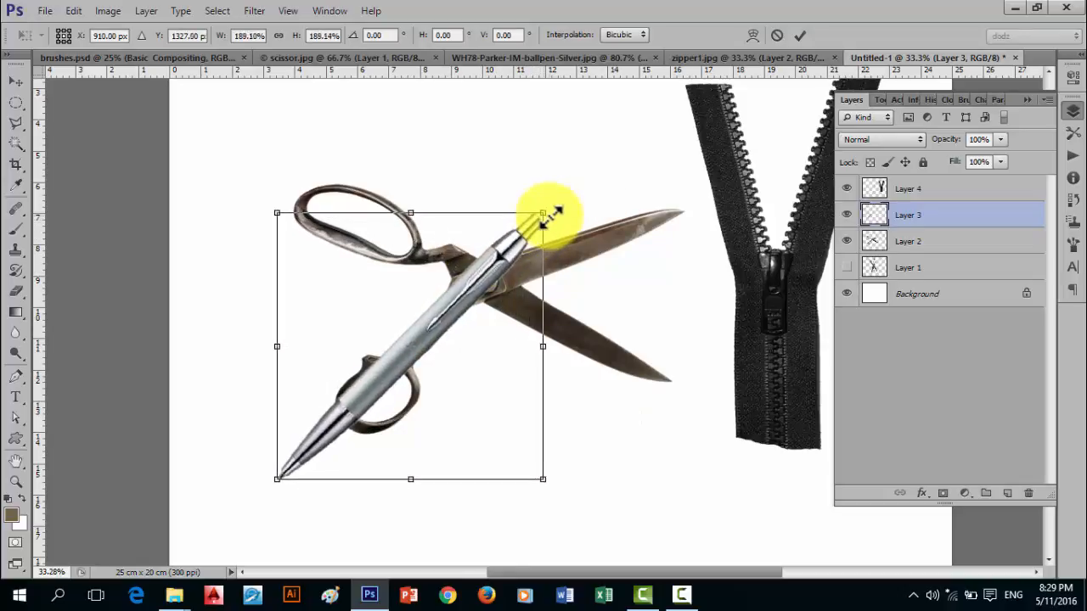
# Rotate the pen to about 22° and position it across the scissors' pivot, aligned with the upper blade.
pyautogui.moveTo(557, 481); pyautogui.dragTo(524, 468)
pyautogui.moveTo(437, 340)
pyautogui.mouseDown()
pyautogui.moveTo(433, 331)
pyautogui.moveTo(433, 345)
pyautogui.mouseUp()
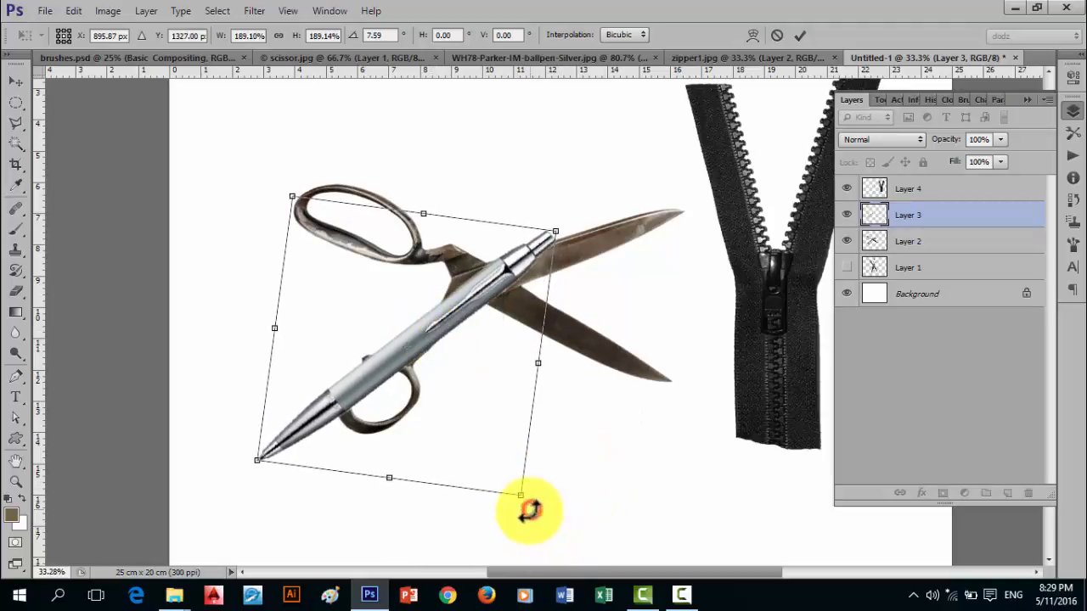
pyautogui.moveTo(529, 510); pyautogui.dragTo(510, 444)
pyautogui.moveTo(438, 319); pyautogui.dragTo(433, 306)
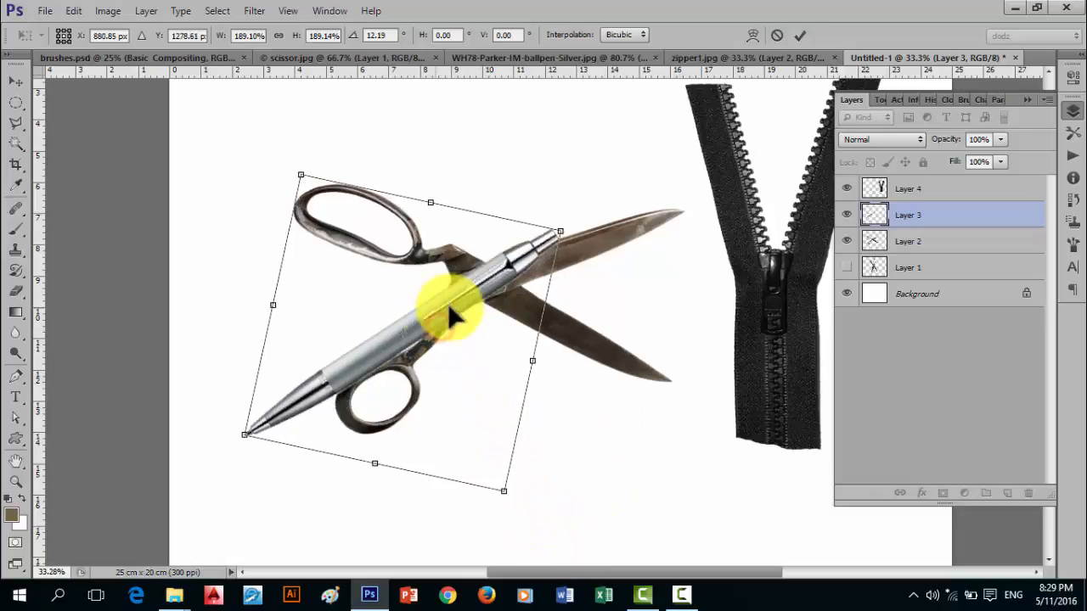
pyautogui.moveTo(573, 225)
pyautogui.mouseDown()
pyautogui.moveTo(585, 252)
pyautogui.moveTo(575, 235)
pyautogui.mouseUp()
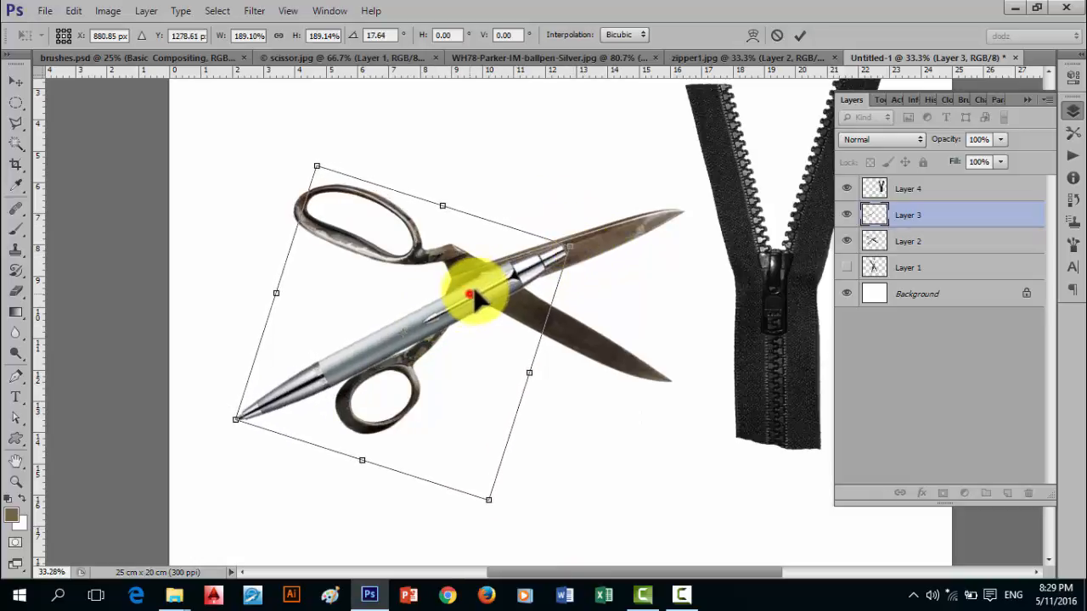
pyautogui.moveTo(473, 292); pyautogui.dragTo(502, 260)
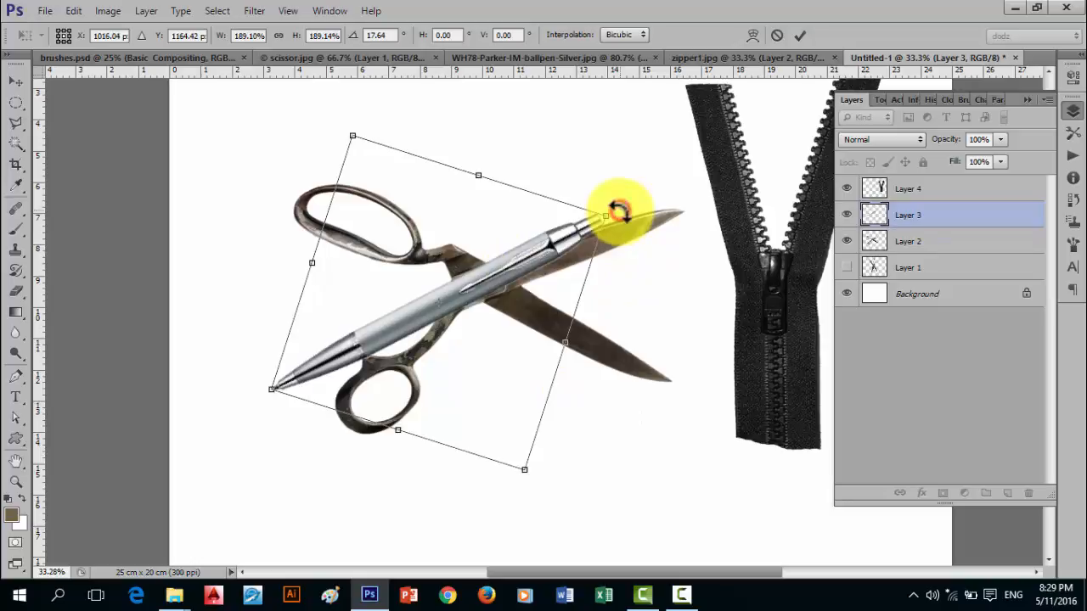
pyautogui.moveTo(620, 212); pyautogui.dragTo(621, 225)
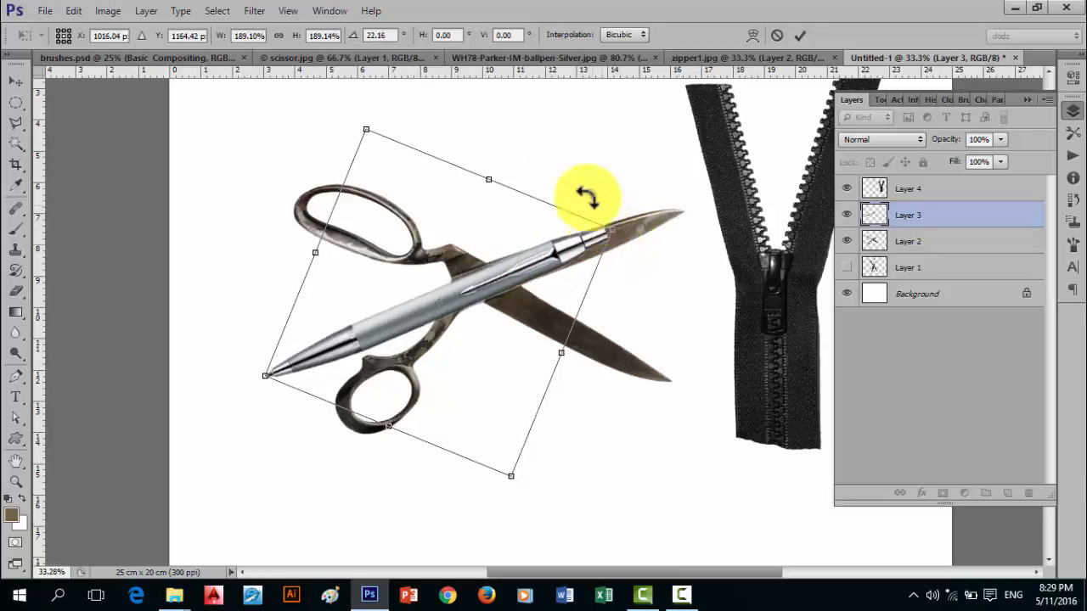
# Enlarge the pen proportionally to about 202%, nudge it along the upper blade, and apply the transform.
pyautogui.moveTo(366, 129); pyautogui.dragTo(359, 107)
pyautogui.moveTo(448, 295); pyautogui.dragTo(459, 289)
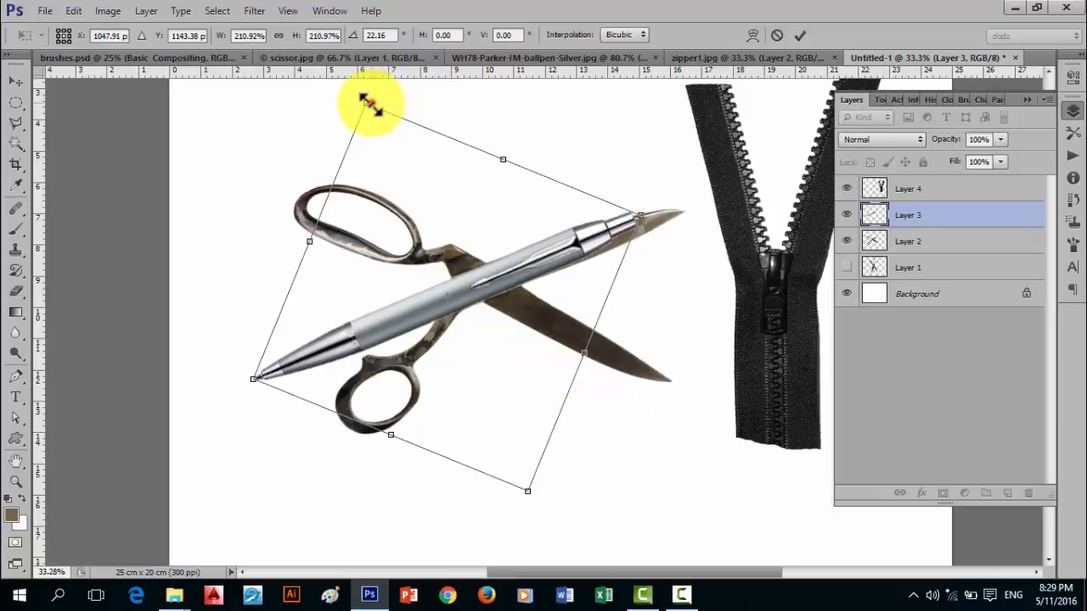
pyautogui.moveTo(368, 105); pyautogui.dragTo(368, 119)
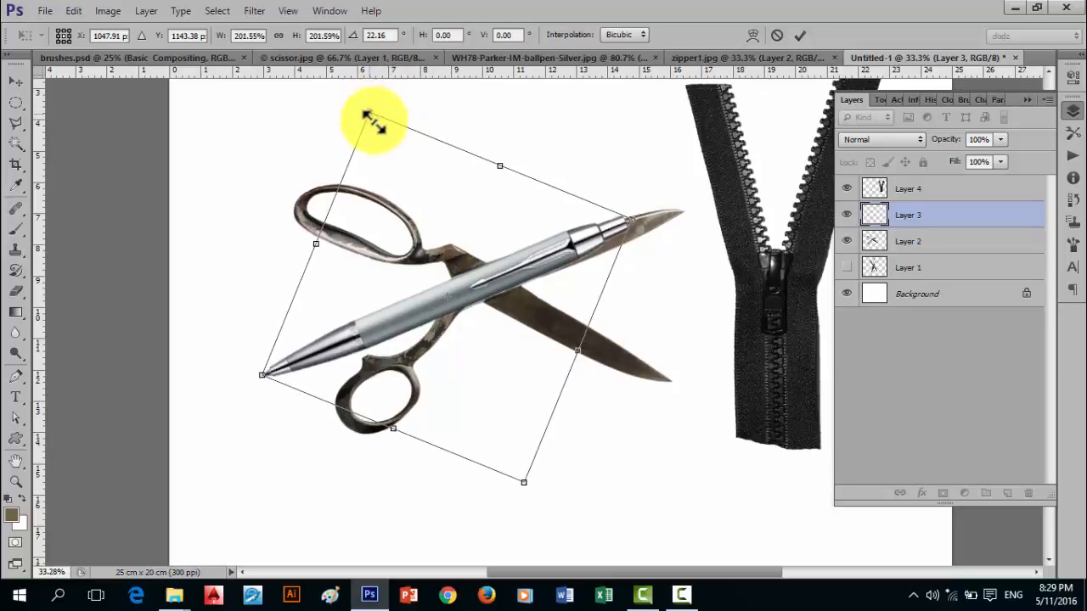
pyautogui.click(801, 38)
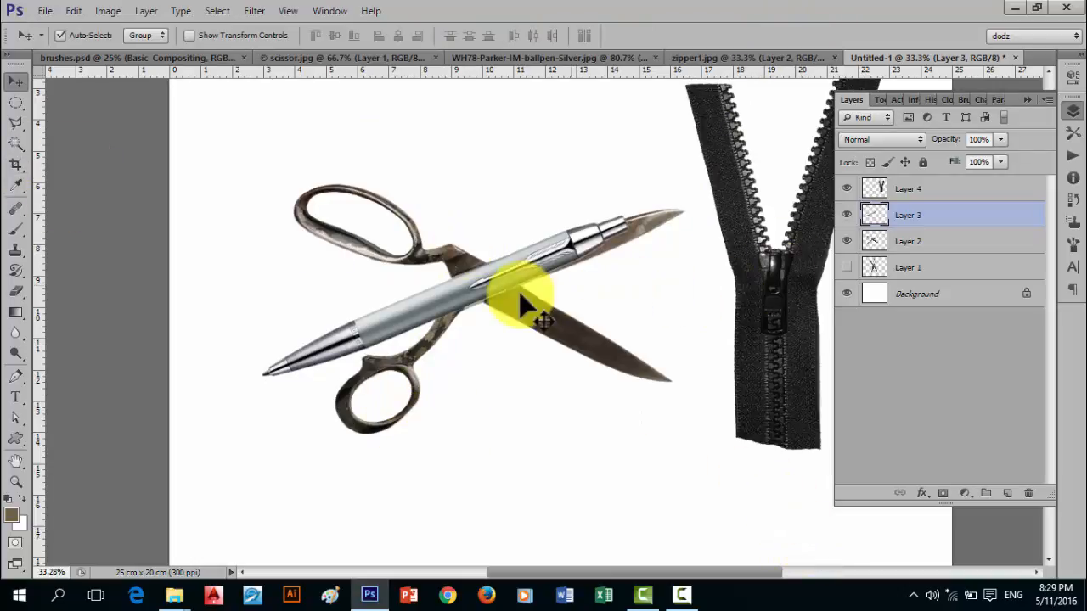
# Rename the scissors, pen and zipper layers as Scissor, Ballpen and Zipper, and shift the zipper slightly downwards.
pyautogui.click(943, 241)
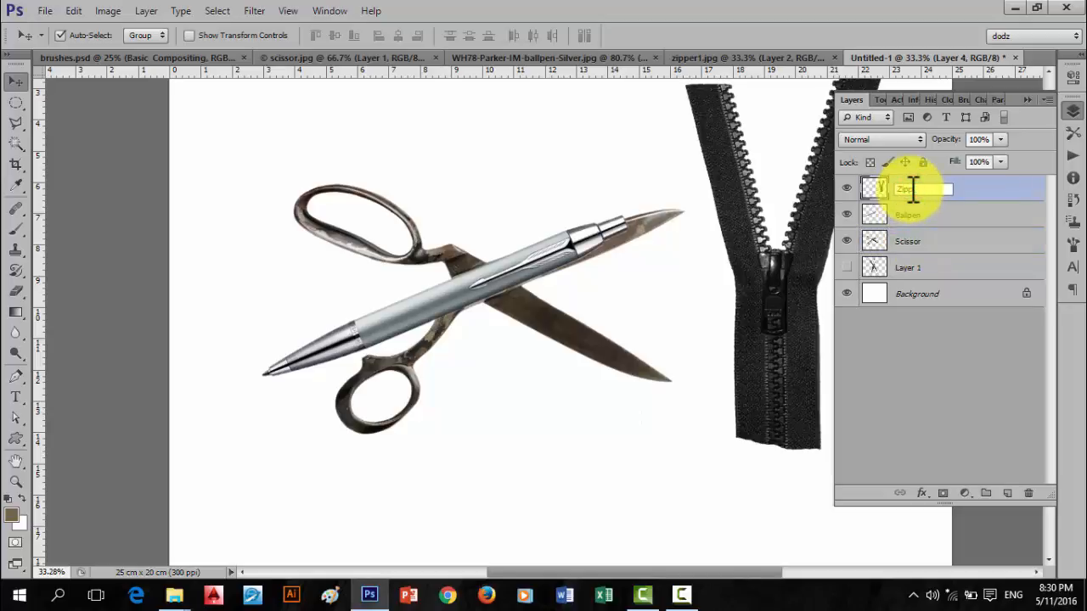
pyautogui.click(931, 214)
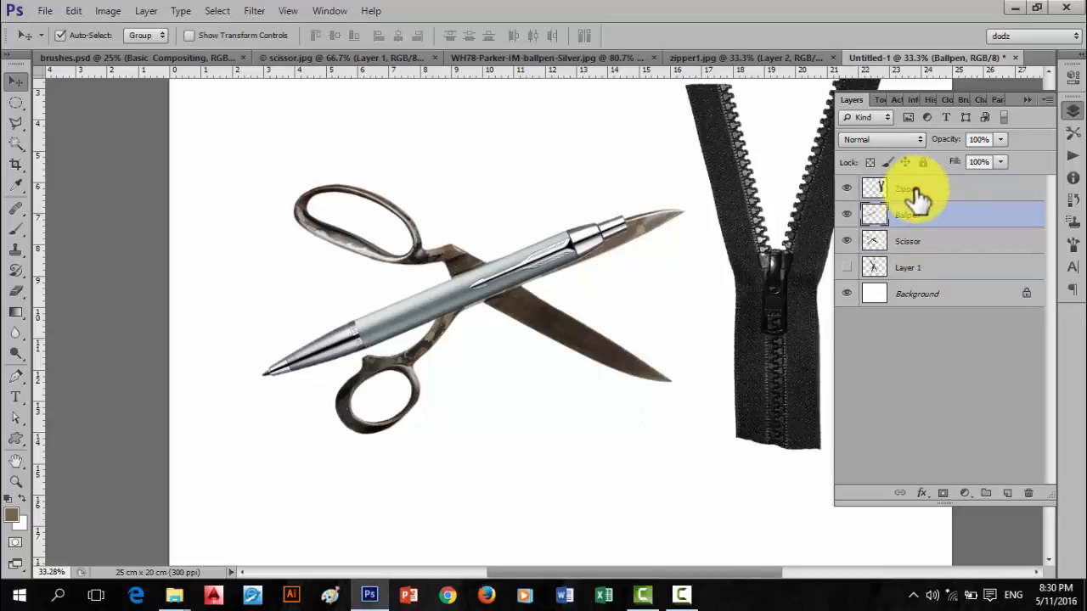
pyautogui.click(919, 190)
pyautogui.moveTo(801, 279); pyautogui.dragTo(749, 312)
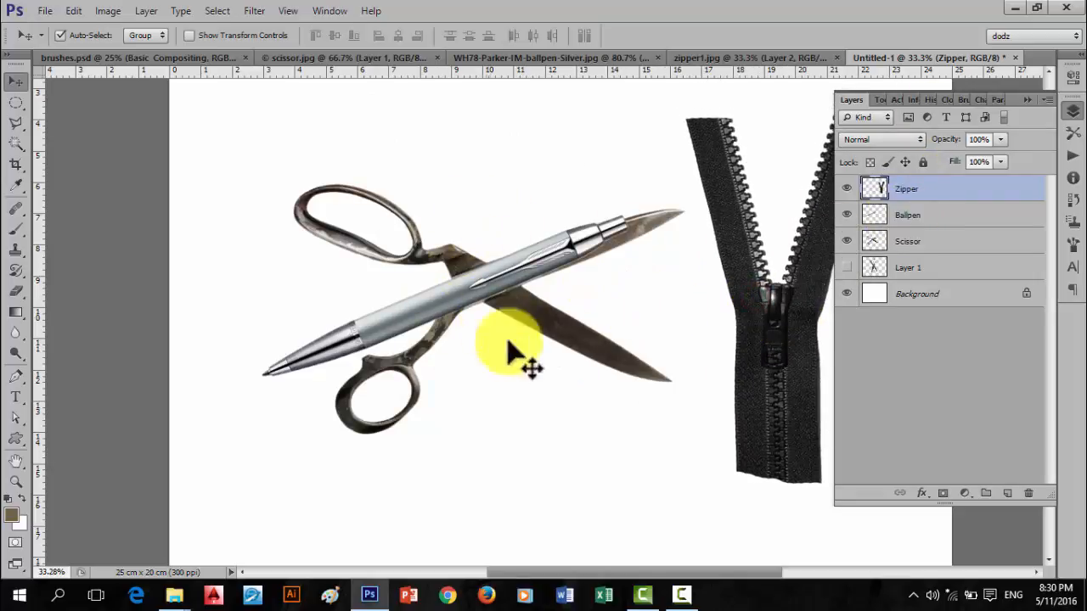
# Switch to full screen mode with the menu bar and bring the scissors and pen into view.
pyautogui.scroll(4, 438, 293)
pyautogui.scroll(-5, 529, 262)
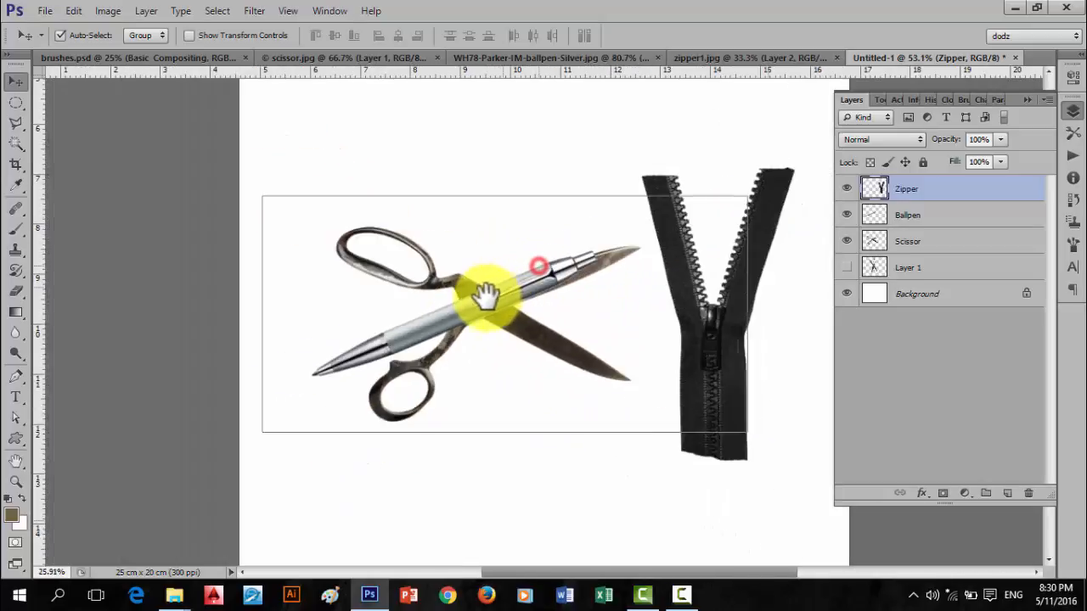
pyautogui.scroll(4, 484, 297)
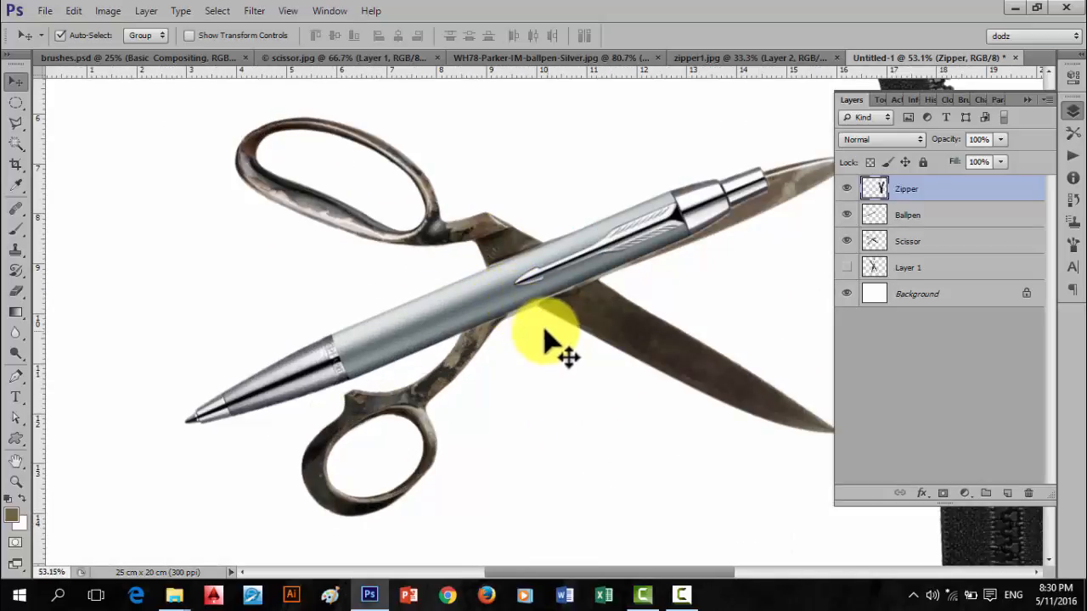
pyautogui.press('f')
pyautogui.press('F7')
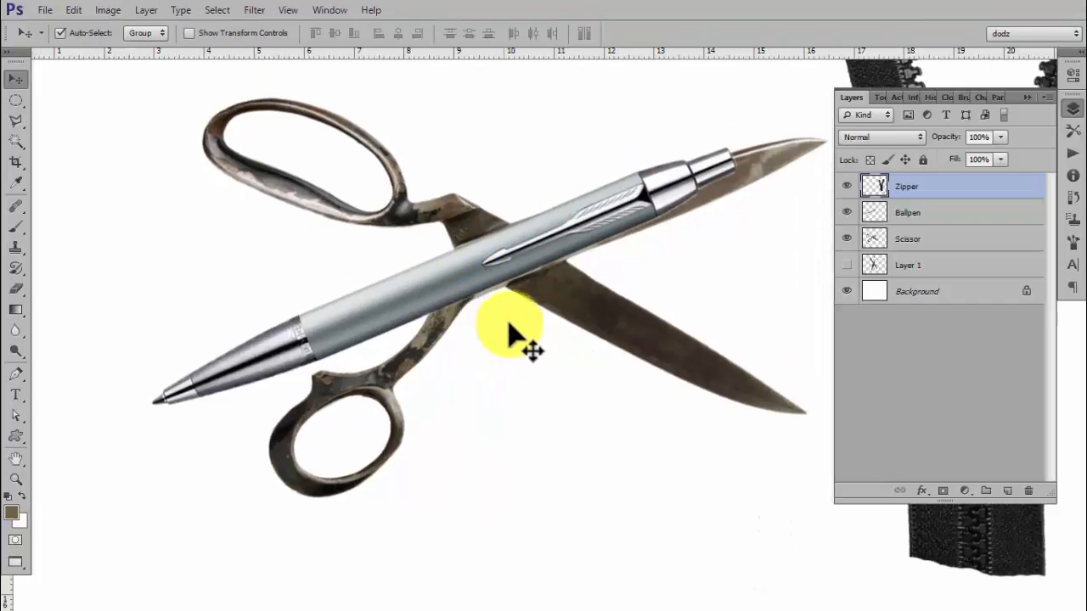
pyautogui.moveTo(509, 297); pyautogui.dragTo(409, 361)
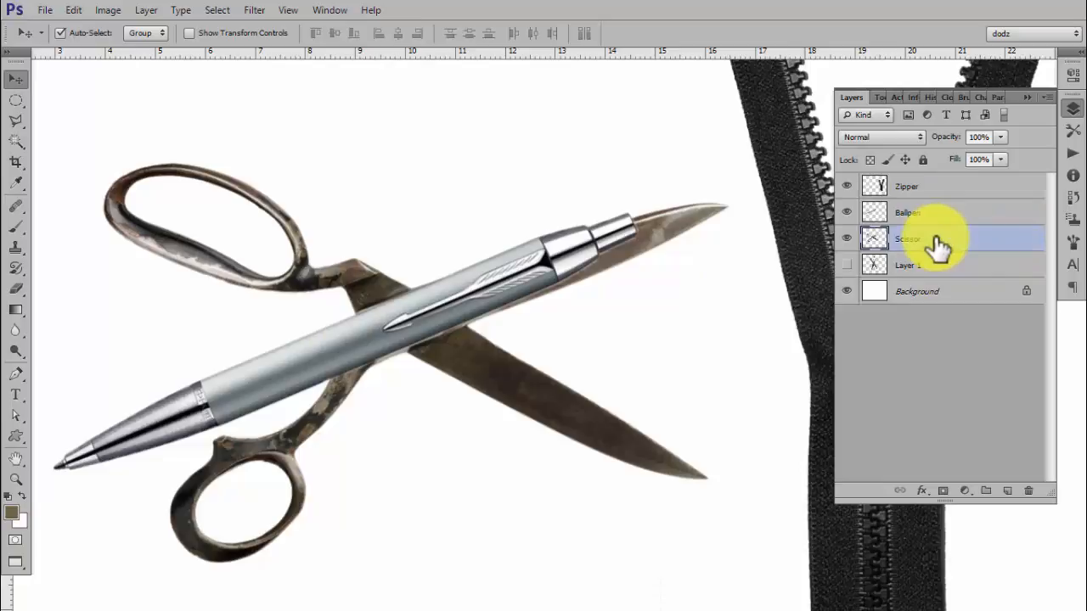
# Erase the scissors' lower handle on the Scissor layer with a hard round eraser of 158 px.
pyautogui.click(15, 289)
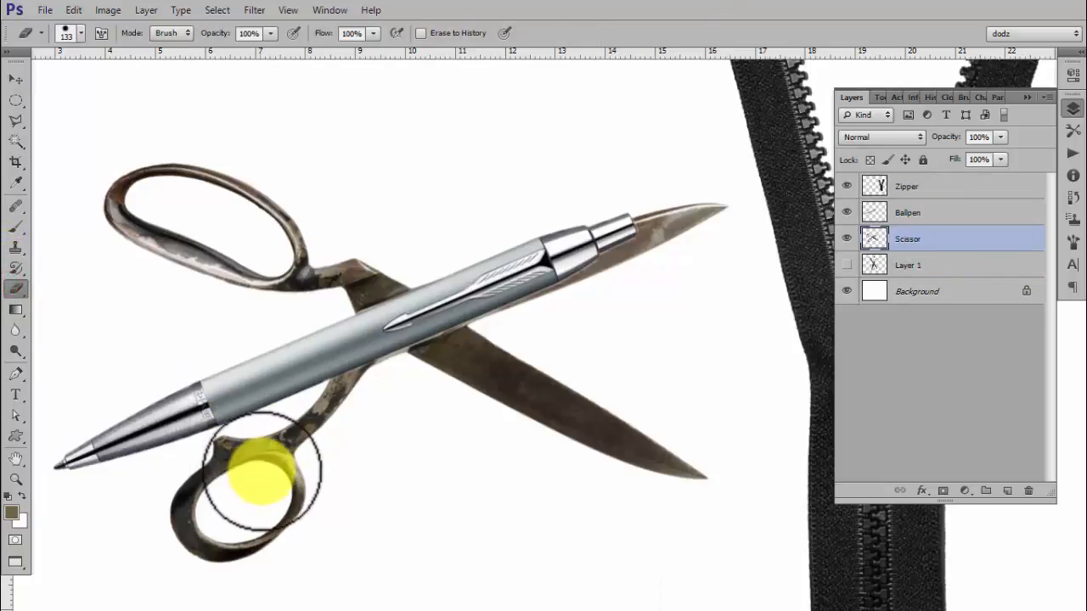
pyautogui.rightClick(245, 372)
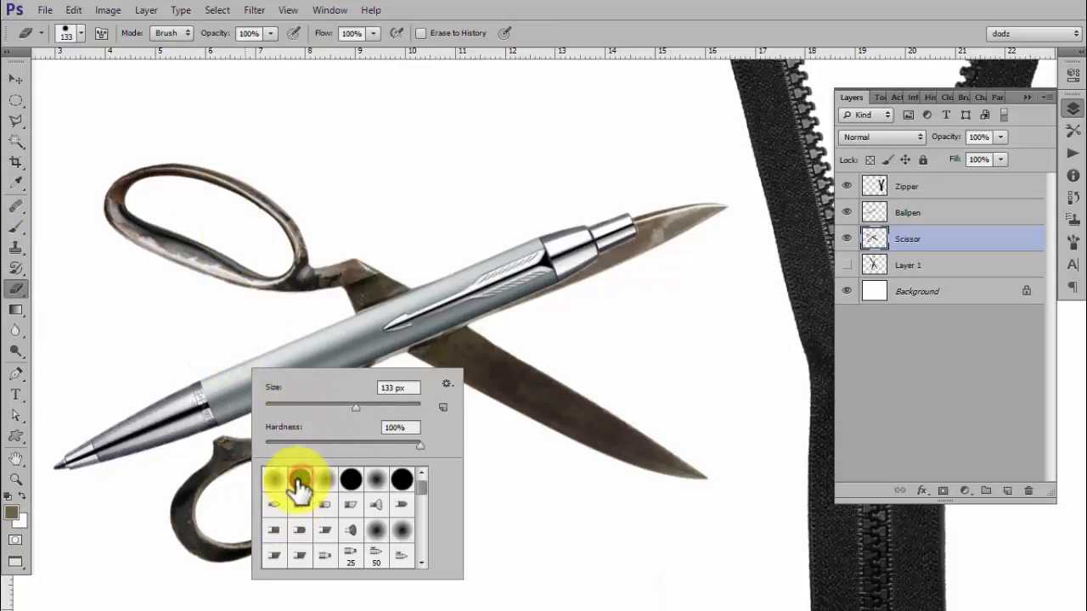
pyautogui.moveTo(353, 407); pyautogui.dragTo(365, 407)
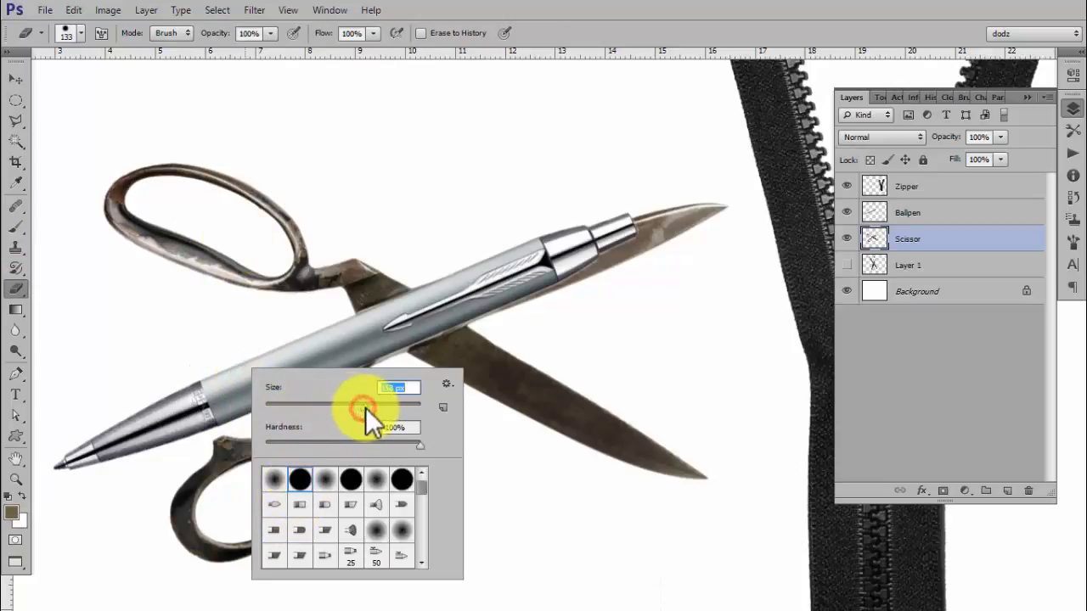
pyautogui.click(178, 381)
pyautogui.moveTo(211, 477)
pyautogui.mouseDown()
pyautogui.moveTo(248, 461)
pyautogui.moveTo(275, 520)
pyautogui.moveTo(192, 533)
pyautogui.moveTo(271, 516)
pyautogui.moveTo(333, 417)
pyautogui.moveTo(311, 416)
pyautogui.moveTo(234, 468)
pyautogui.moveTo(148, 496)
pyautogui.moveTo(245, 422)
pyautogui.moveTo(115, 421)
pyautogui.moveTo(165, 466)
pyautogui.mouseUp()
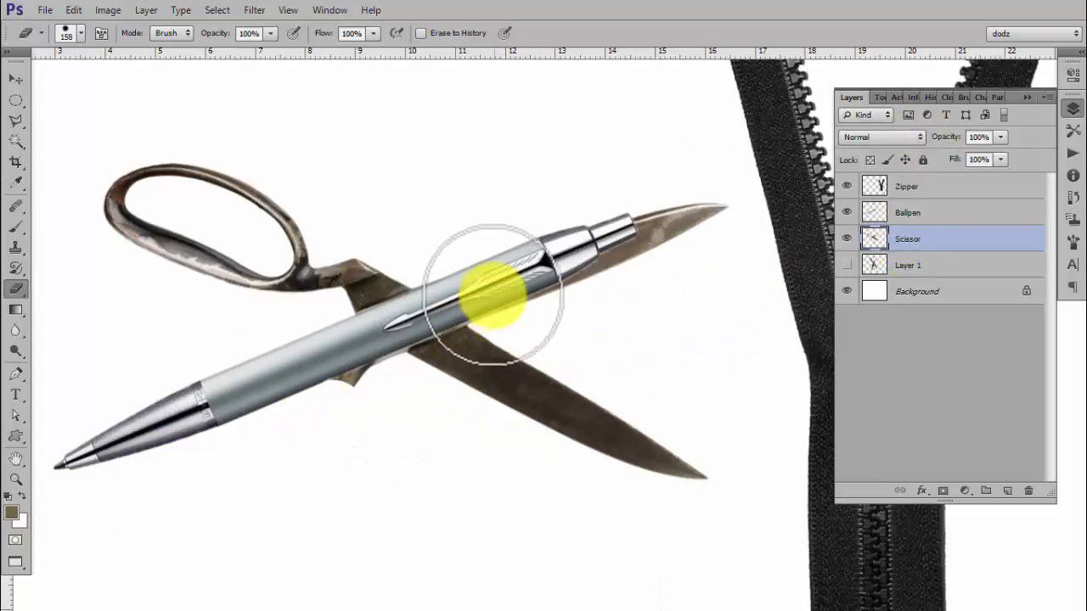
pyautogui.click(398, 350)
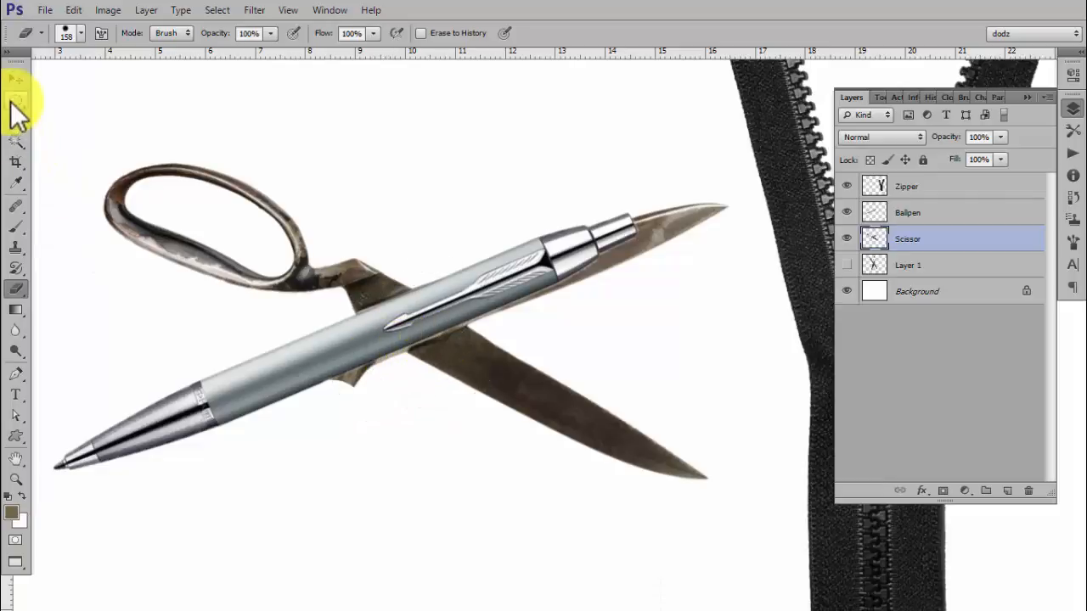
# Lower the Ballpen layer's opacity to 63% so the scissors show through the pen.
pyautogui.click(24, 78)
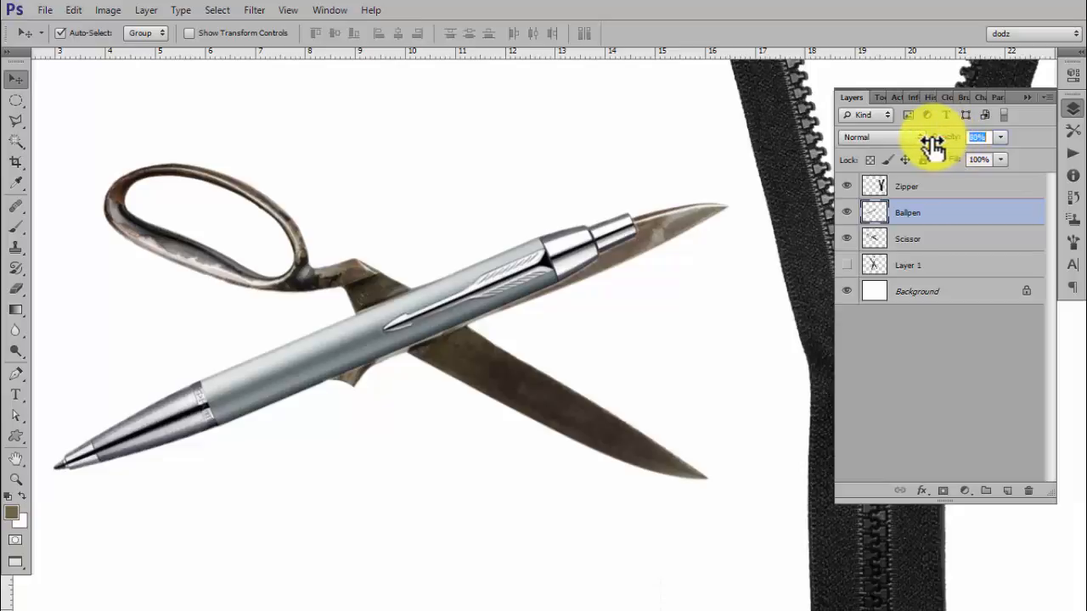
pyautogui.moveTo(919, 145)
pyautogui.mouseDown()
pyautogui.moveTo(883, 142)
pyautogui.moveTo(941, 151)
pyautogui.moveTo(922, 153)
pyautogui.mouseUp()
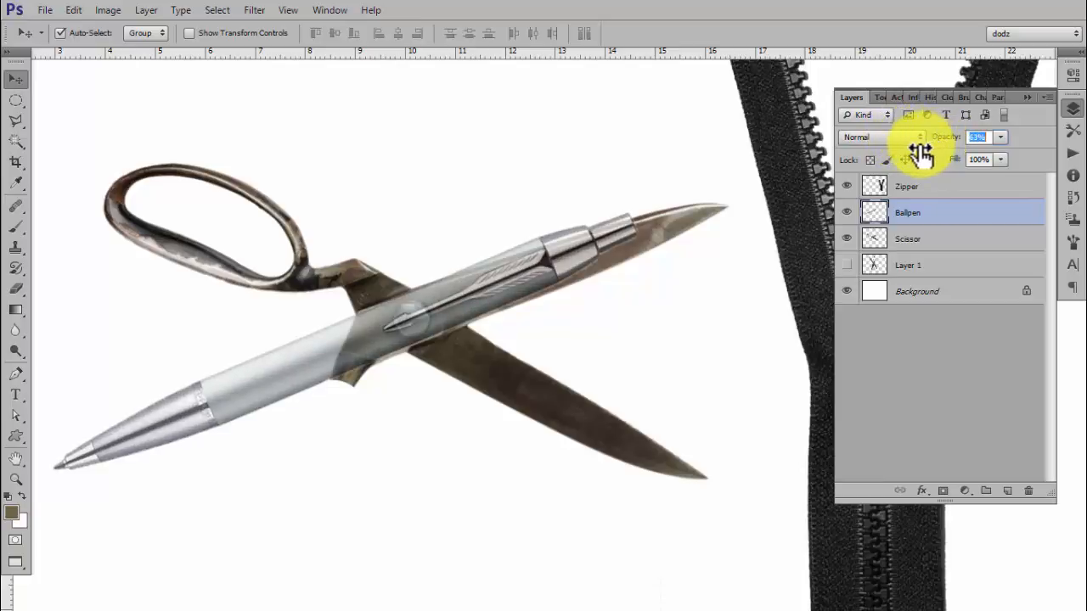
pyautogui.scroll(2, 584, 384)
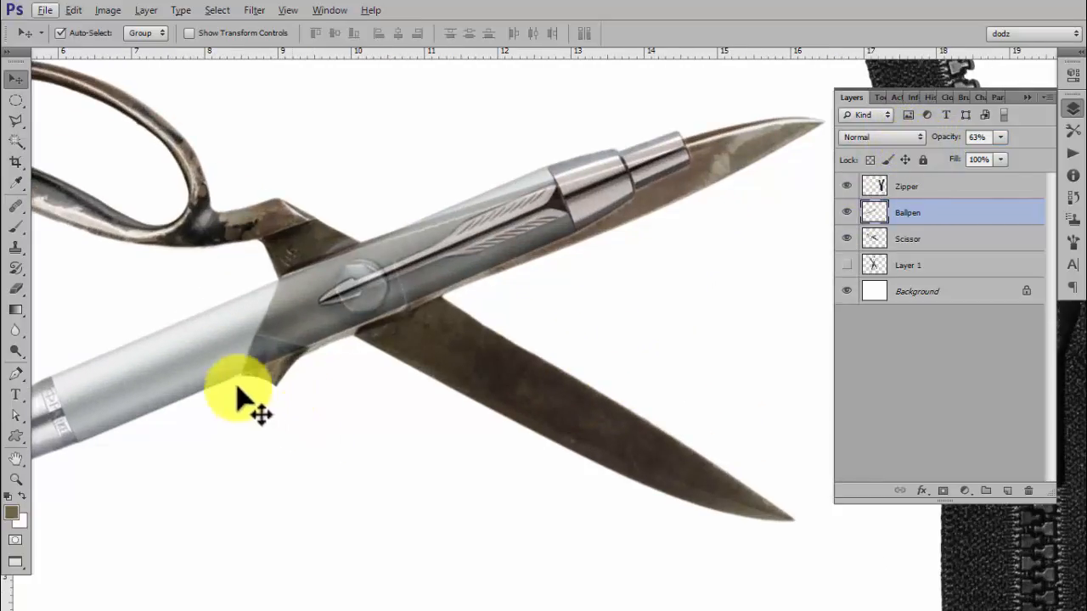
pyautogui.scroll(1, 191, 395)
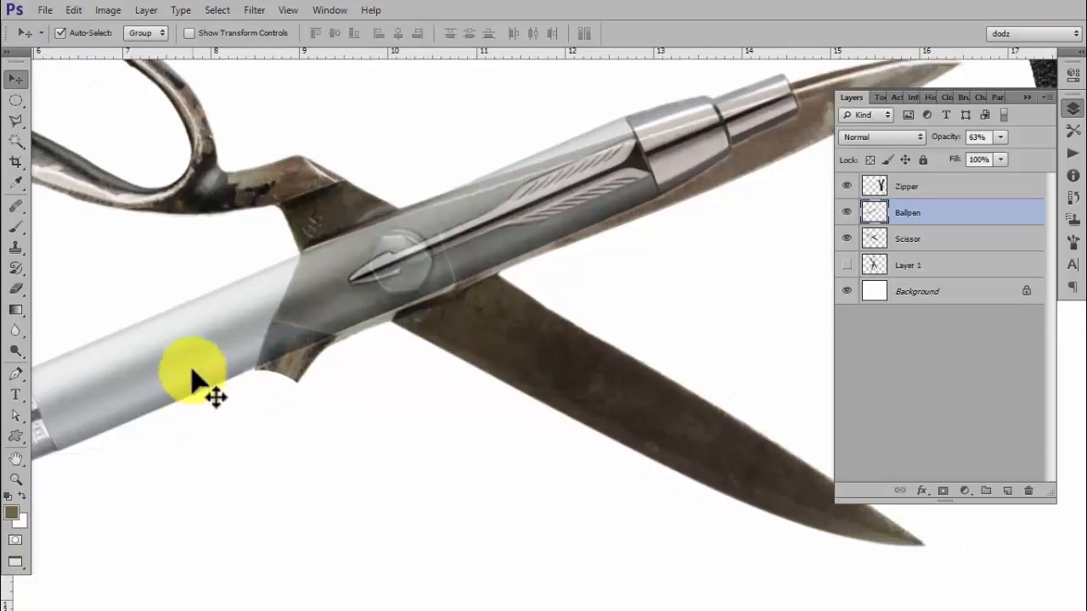
# Outline the leftover handle piece below the pen with the Polygonal Lasso, delete it from the Scissor layer and clear the selection.
pyautogui.click(14, 118)
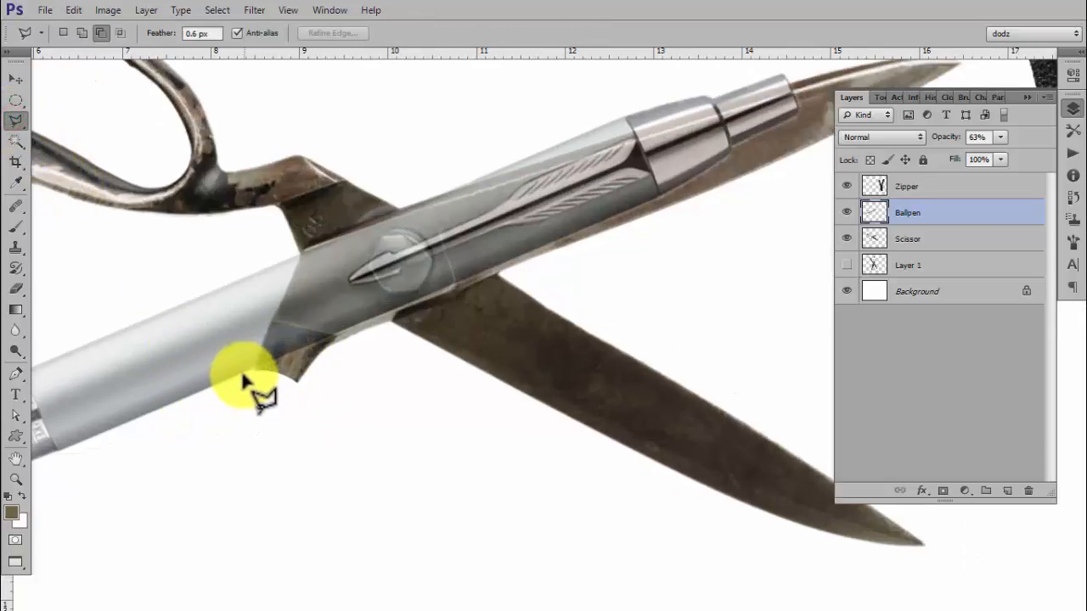
pyautogui.click(242, 375)
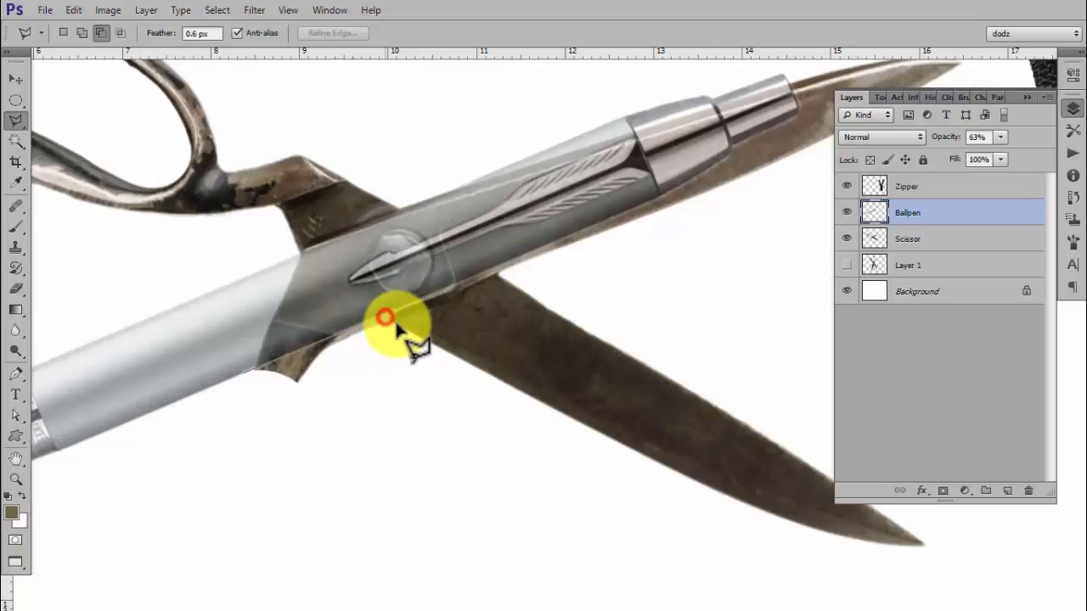
pyautogui.click(312, 421)
pyautogui.click(247, 430)
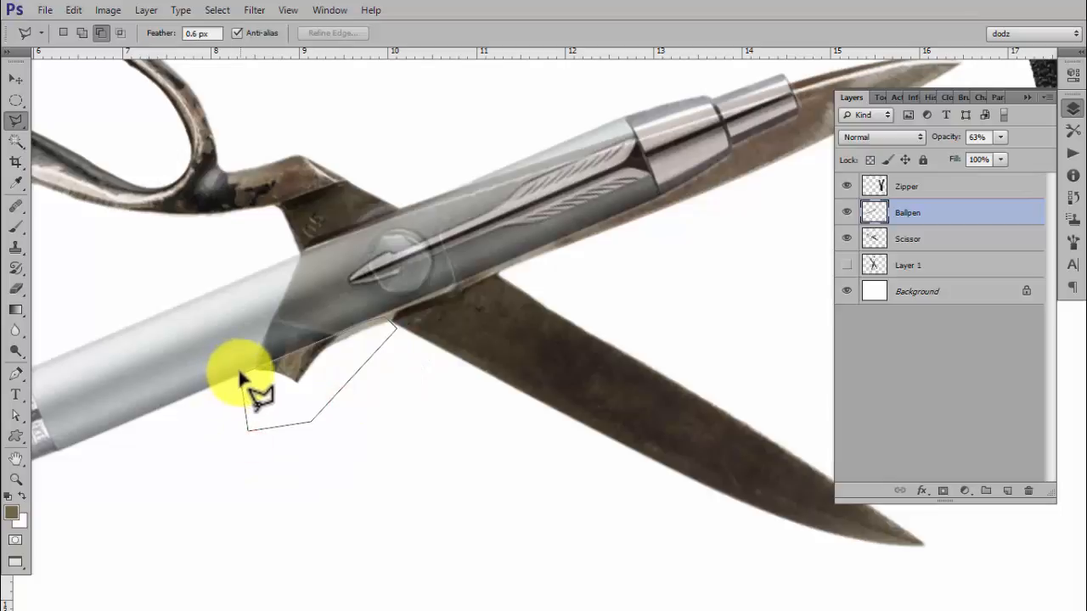
pyautogui.click(245, 375)
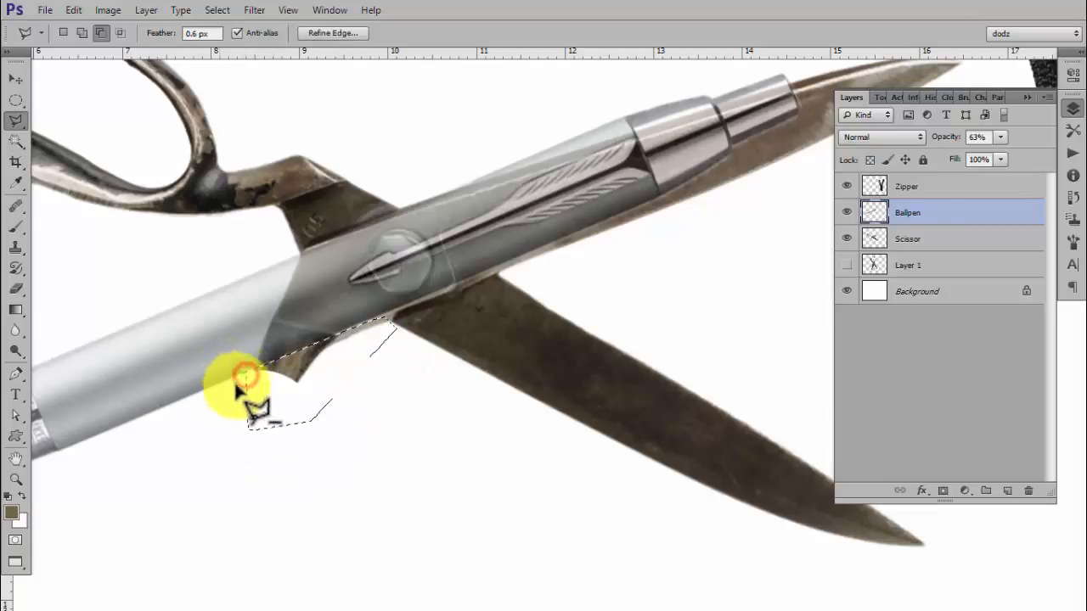
pyautogui.click(960, 246)
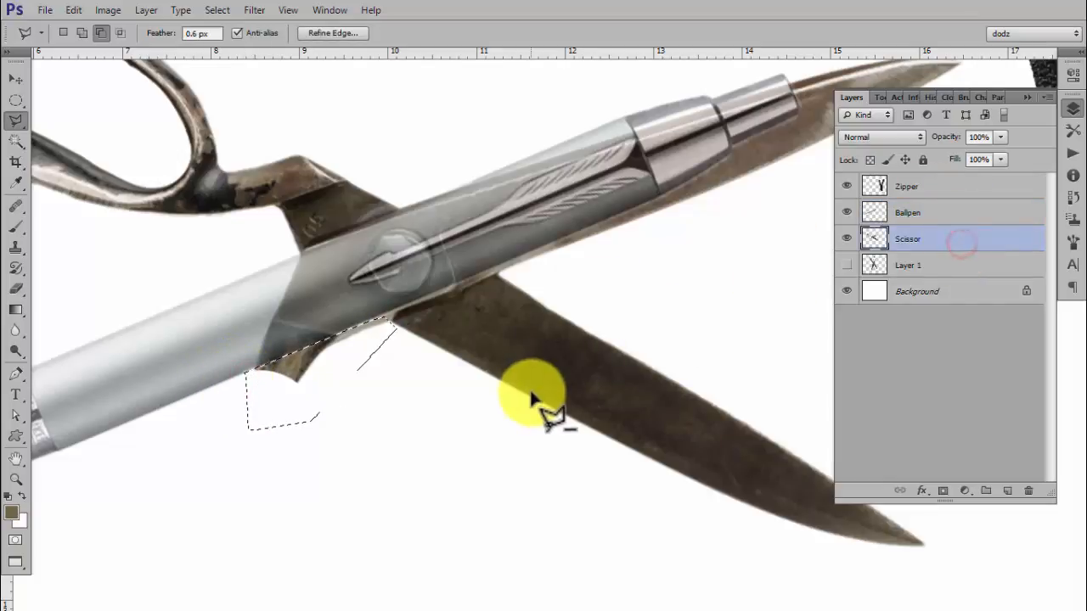
pyautogui.click(947, 214)
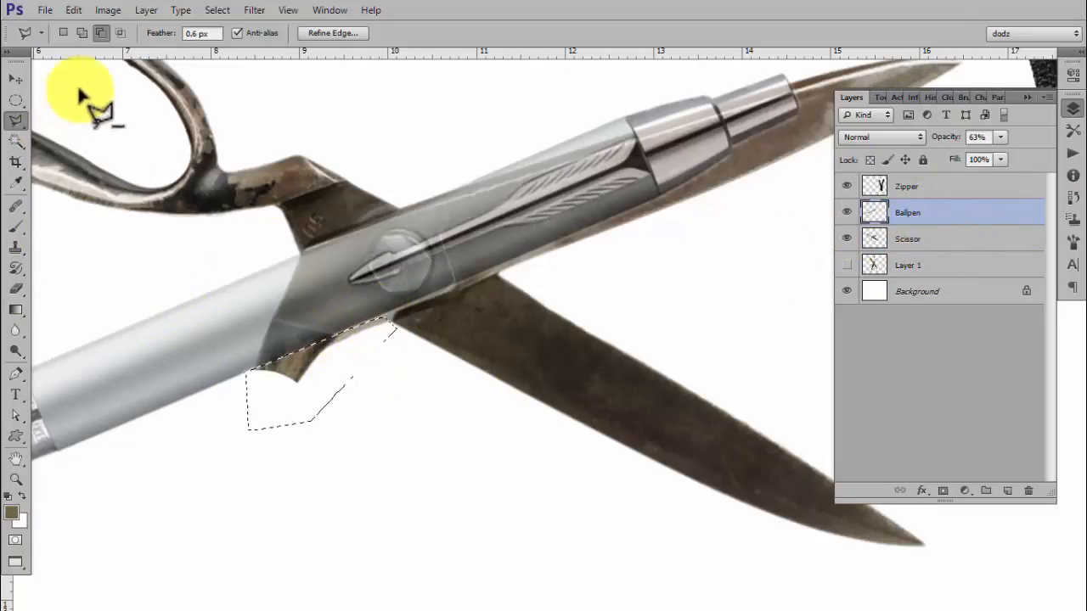
pyautogui.click(847, 265)
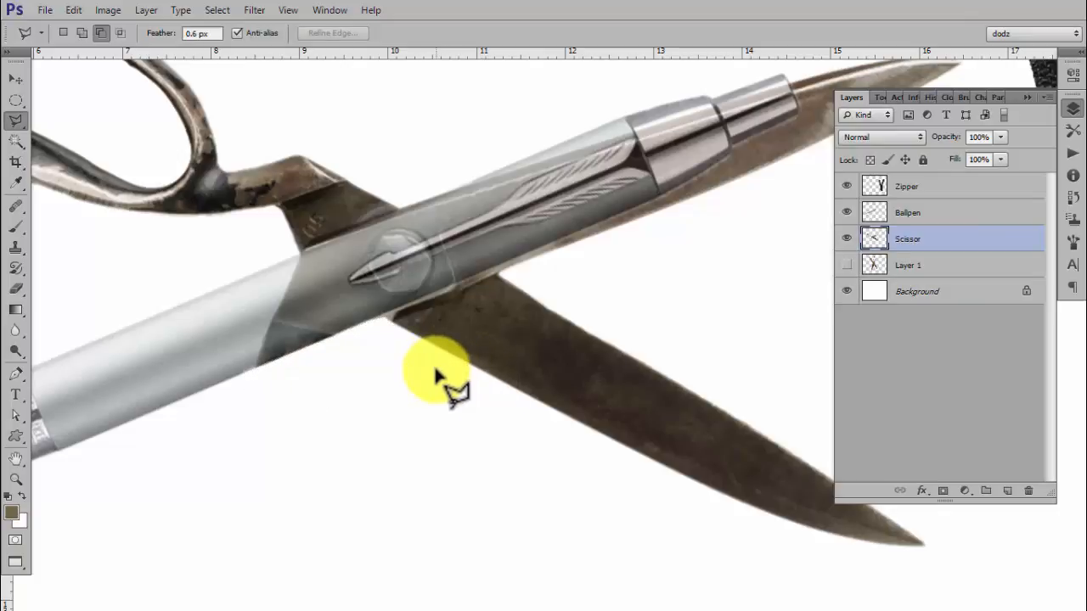
# Restore the Ballpen layer's opacity to 100%.
pyautogui.scroll(-4, 435, 374)
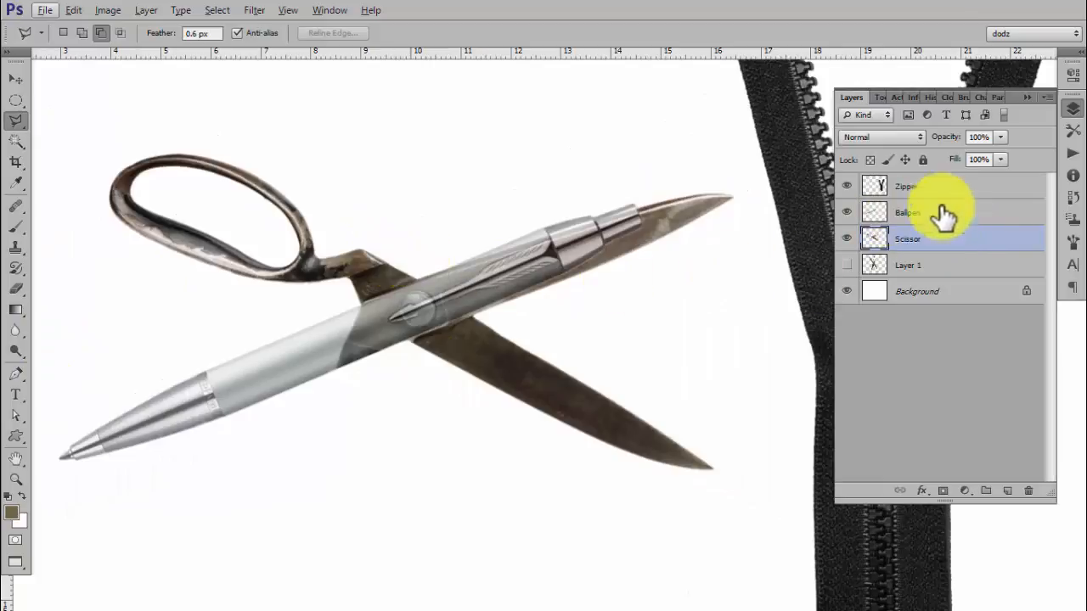
pyautogui.moveTo(941, 147); pyautogui.dragTo(1019, 146)
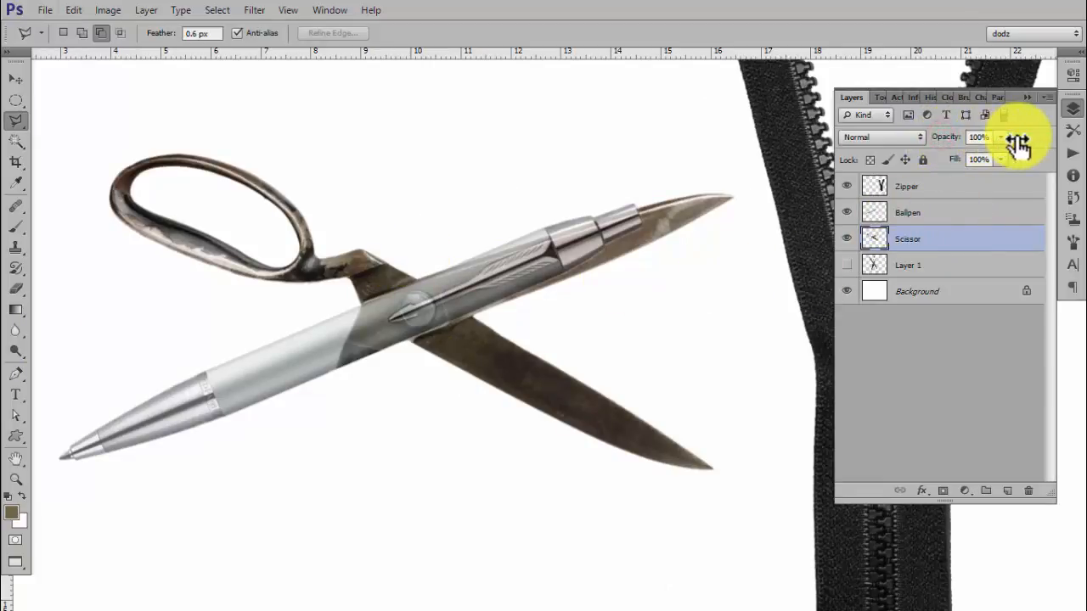
pyautogui.click(955, 212)
pyautogui.moveTo(957, 146); pyautogui.dragTo(1019, 145)
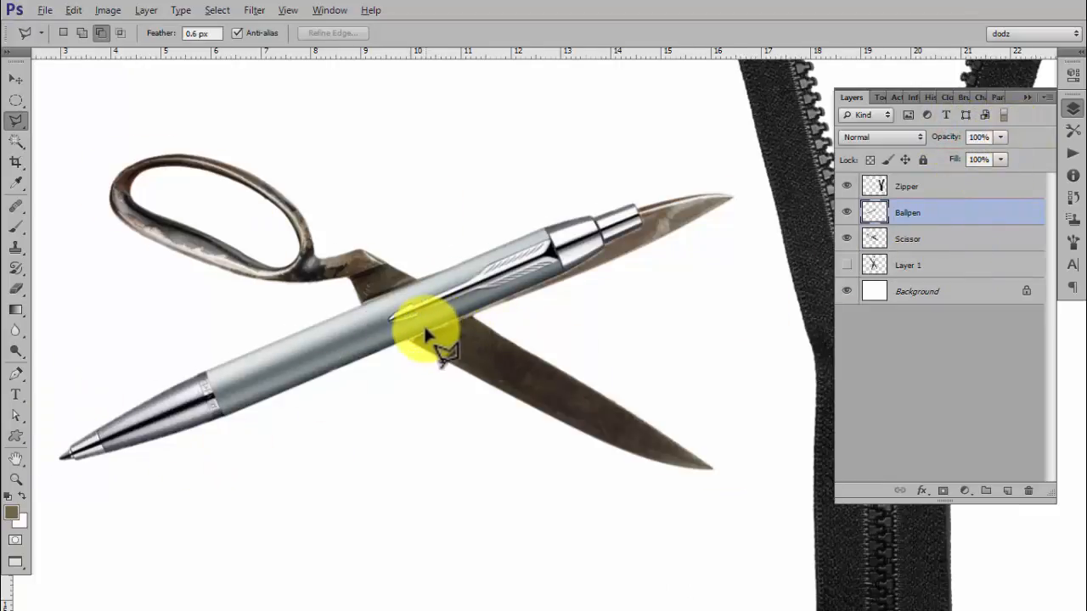
# Erase the pen's push-button end over the upper blade on the Ballpen layer, finishing with a soft round 158 px eraser.
pyautogui.keyDown('alt'); pyautogui.scroll(1, 427, 338); pyautogui.keyUp('alt')
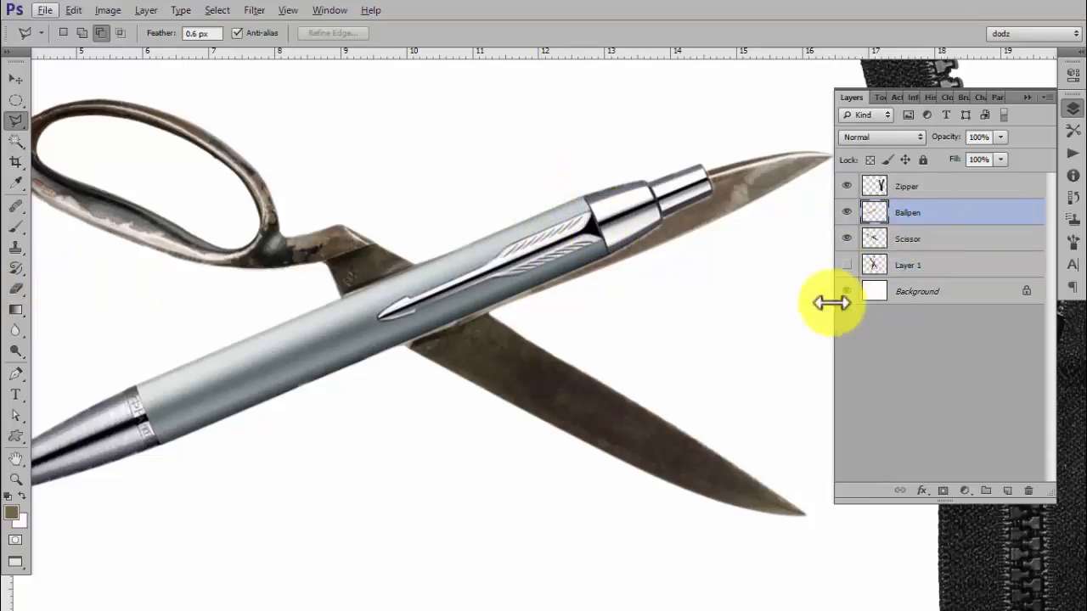
pyautogui.press('e')
pyautogui.hotkey('alt', 'e')
pyautogui.press('Escape')
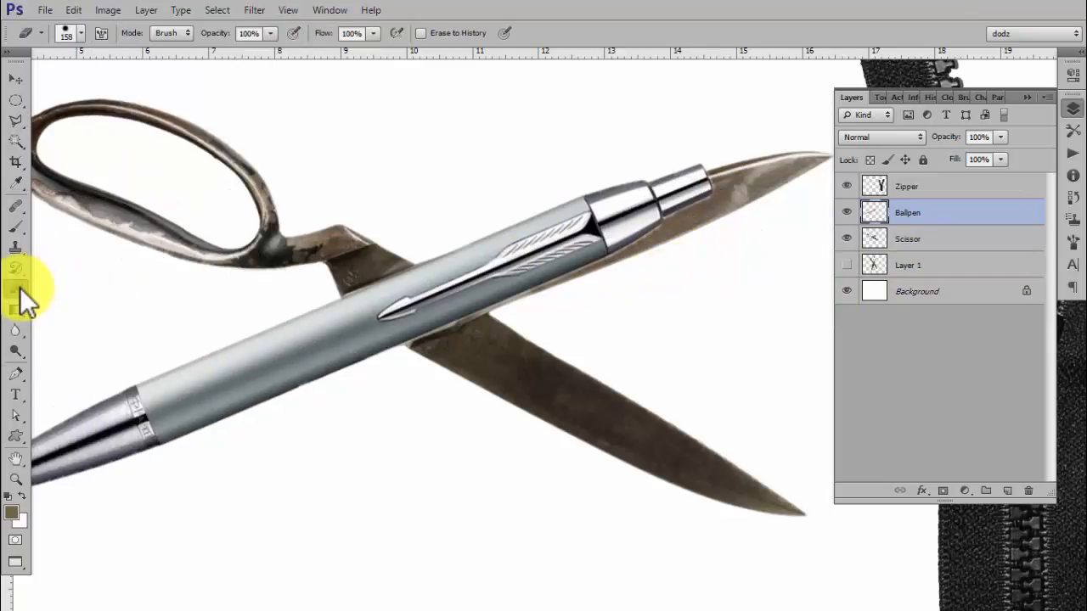
pyautogui.moveTo(703, 170); pyautogui.dragTo(679, 177)
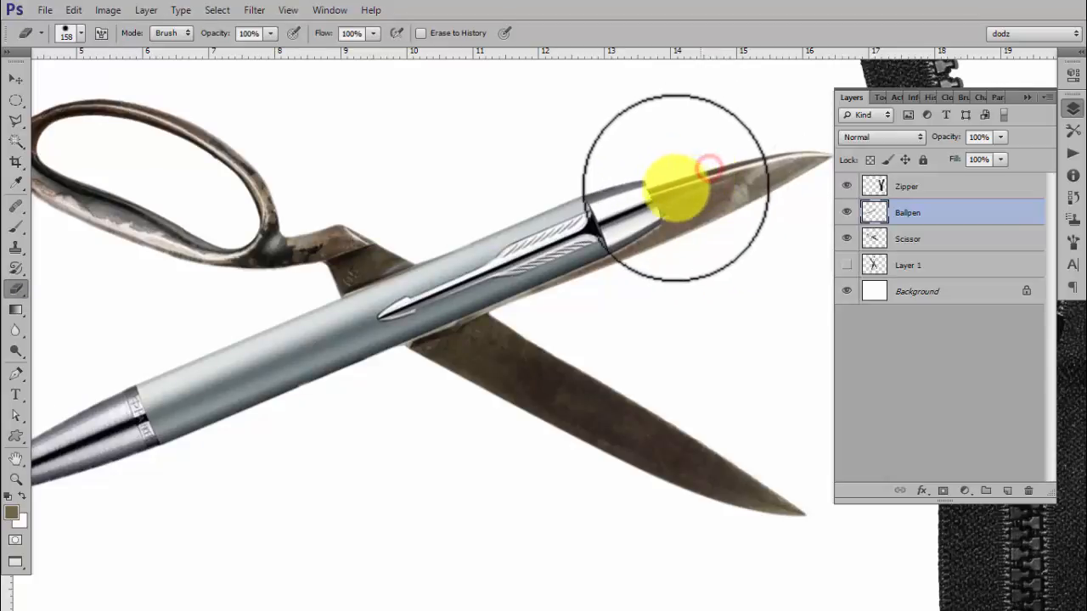
pyautogui.rightClick(670, 185)
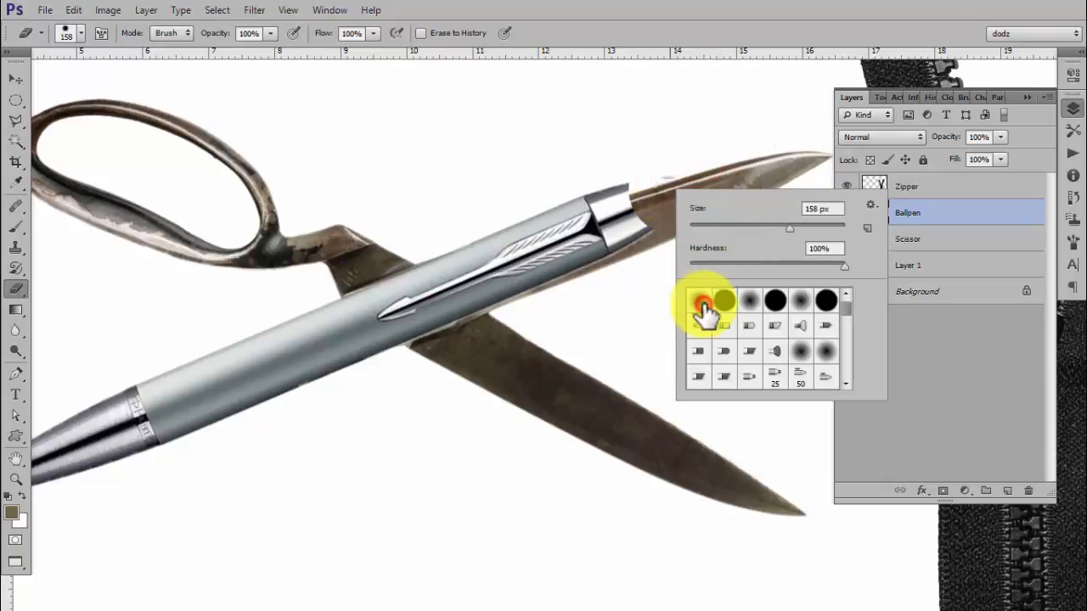
pyautogui.click(671, 153)
pyautogui.moveTo(671, 153)
pyautogui.mouseDown()
pyautogui.moveTo(647, 212)
pyautogui.moveTo(652, 230)
pyautogui.moveTo(654, 175)
pyautogui.moveTo(586, 185)
pyautogui.moveTo(692, 198)
pyautogui.moveTo(687, 215)
pyautogui.moveTo(656, 233)
pyautogui.moveTo(634, 175)
pyautogui.moveTo(556, 185)
pyautogui.moveTo(628, 155)
pyautogui.moveTo(721, 157)
pyautogui.moveTo(817, 159)
pyautogui.mouseUp()
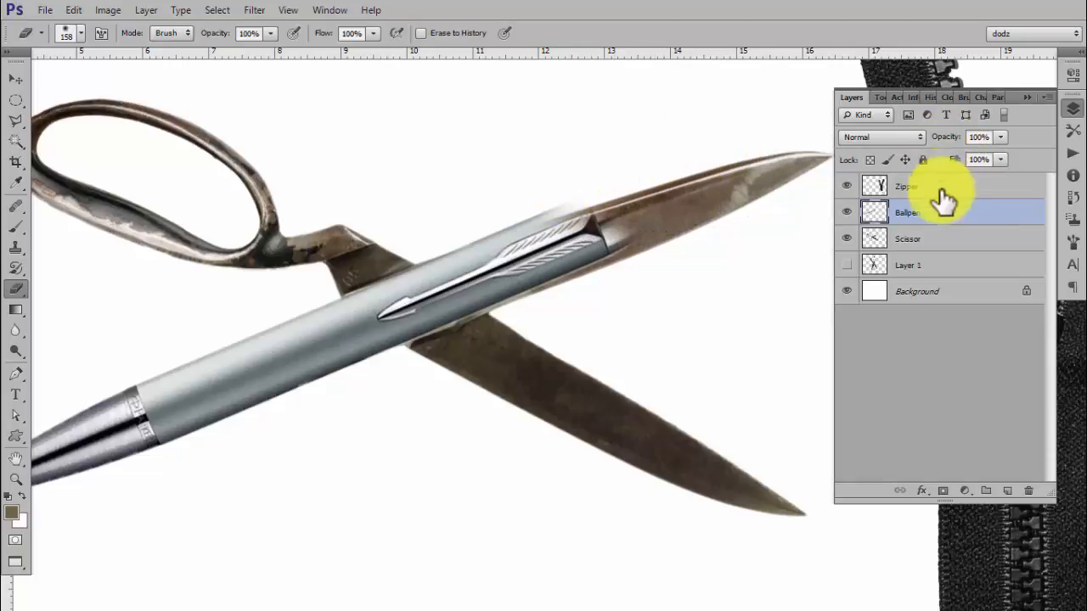
# Lower the Ballpen layer's opacity to 50% and outline the pen sliver sticking out above the upper blade with the Polygonal Lasso.
pyautogui.moveTo(954, 145); pyautogui.dragTo(930, 145)
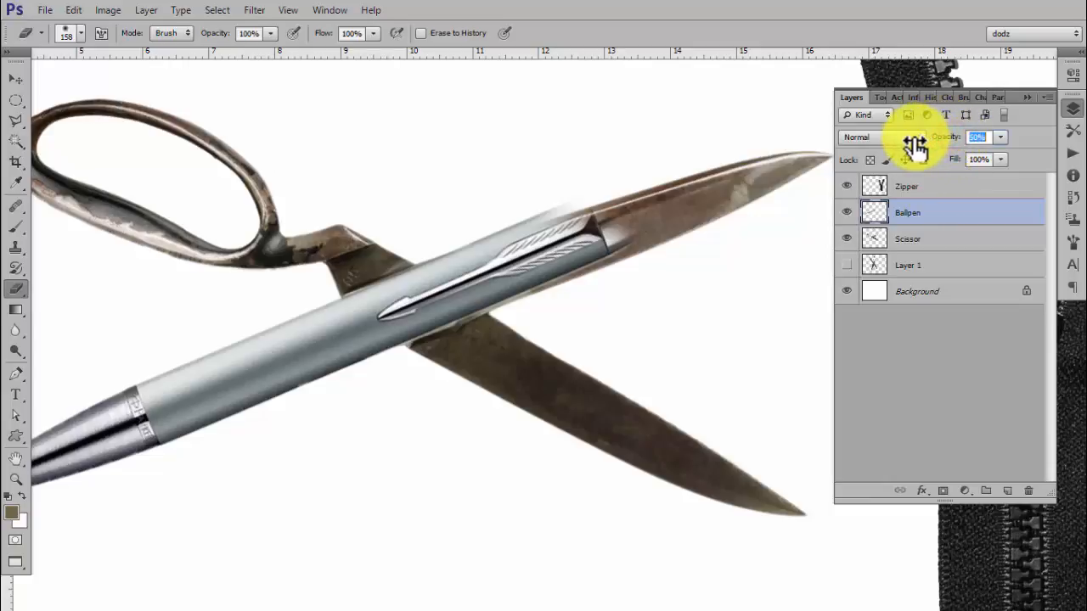
pyautogui.scroll(3, 595, 170)
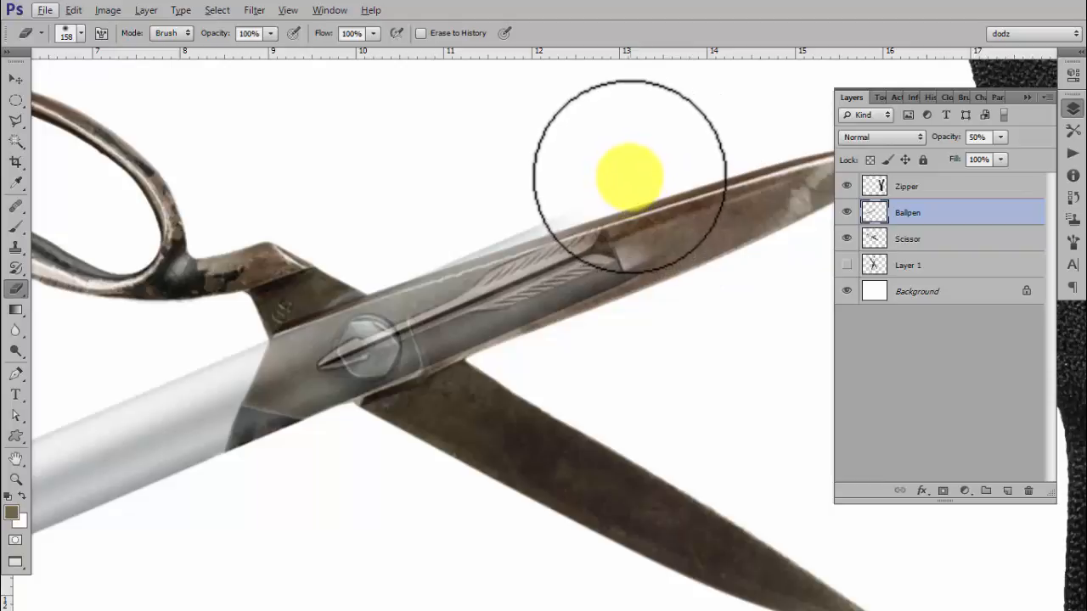
pyautogui.click(16, 120)
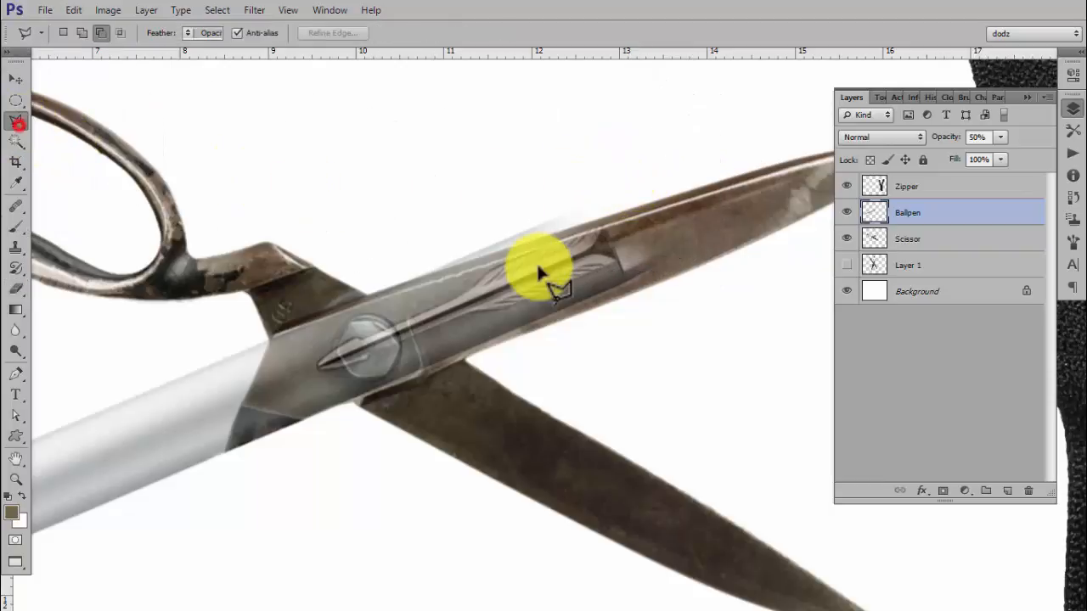
pyautogui.click(384, 288)
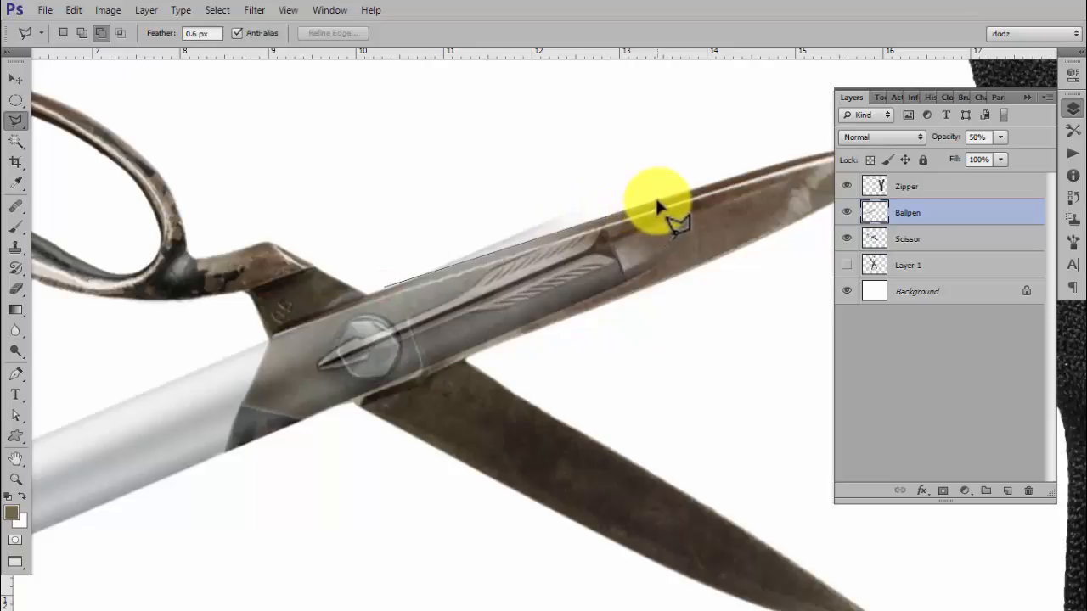
pyautogui.click(650, 163)
pyautogui.click(440, 190)
pyautogui.click(385, 254)
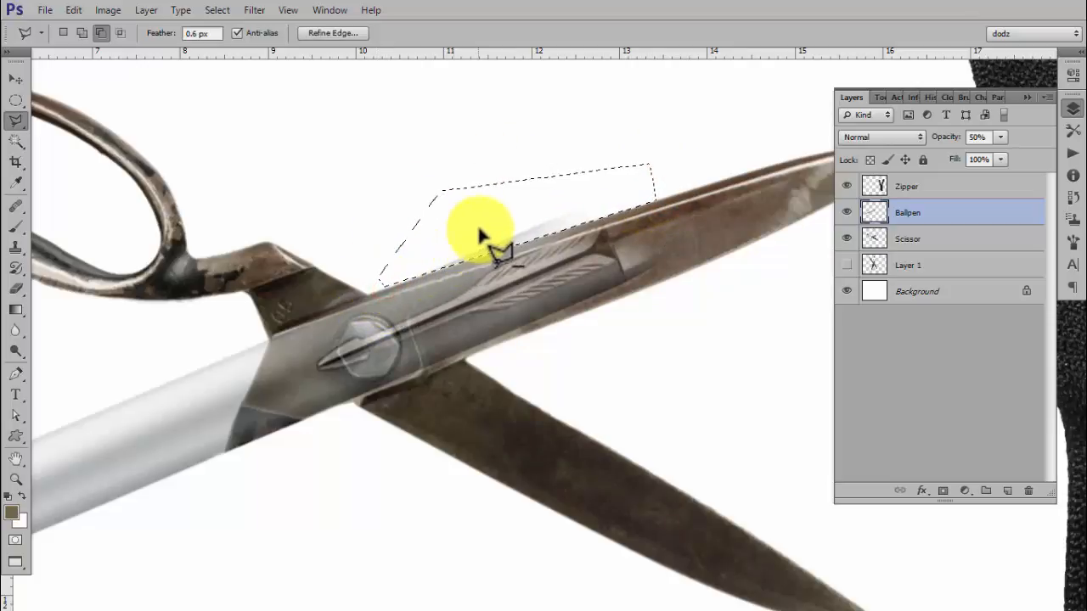
# Erase the protruding pen edge inside the selection on the Ballpen layer with the 158 px eraser and clear the selection.
pyautogui.click(17, 82)
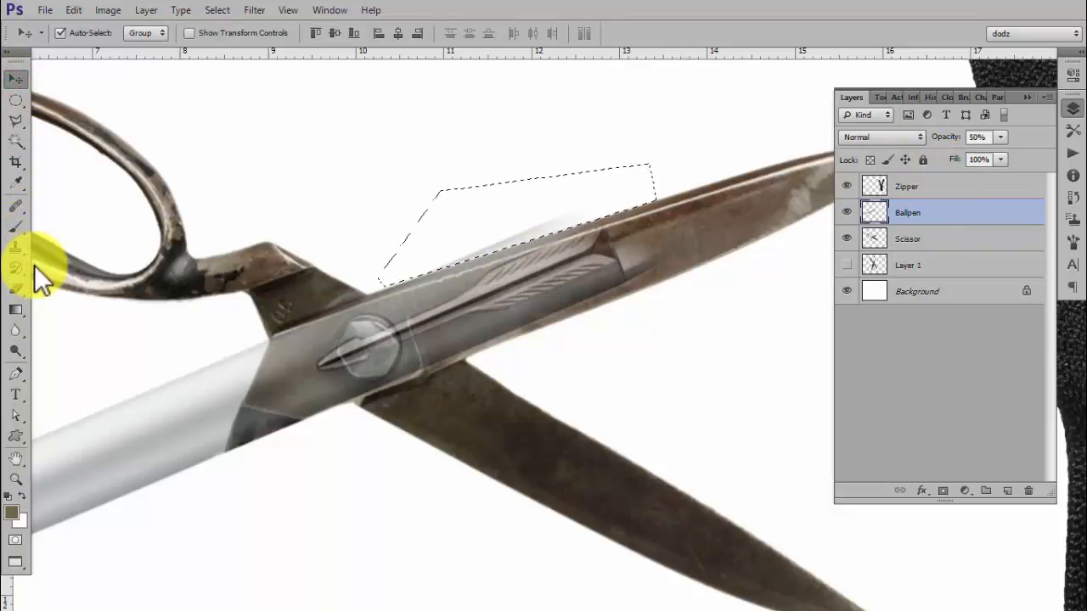
pyautogui.press('e')
pyautogui.moveTo(365, 262)
pyautogui.mouseDown()
pyautogui.moveTo(442, 212)
pyautogui.moveTo(619, 175)
pyautogui.mouseUp()
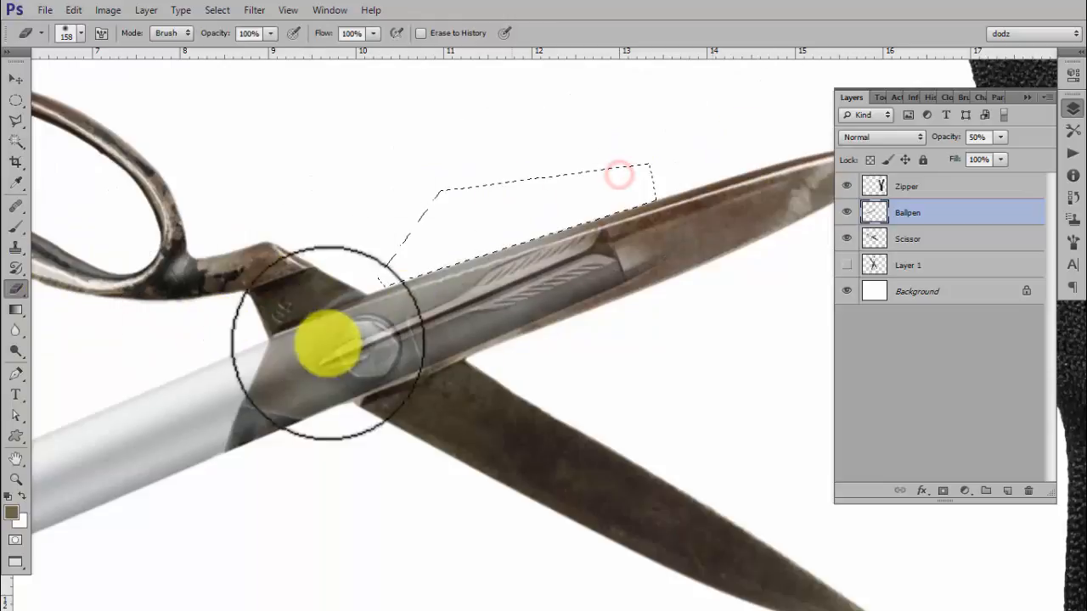
pyautogui.moveTo(327, 342)
pyautogui.mouseDown()
pyautogui.moveTo(396, 275)
pyautogui.moveTo(619, 190)
pyautogui.moveTo(648, 189)
pyautogui.mouseUp()
pyautogui.moveTo(213, 298)
pyautogui.mouseDown()
pyautogui.moveTo(626, 223)
pyautogui.moveTo(544, 186)
pyautogui.moveTo(609, 183)
pyautogui.mouseUp()
pyautogui.moveTo(402, 270)
pyautogui.mouseDown()
pyautogui.moveTo(646, 184)
pyautogui.moveTo(488, 273)
pyautogui.moveTo(390, 304)
pyautogui.moveTo(706, 192)
pyautogui.mouseUp()
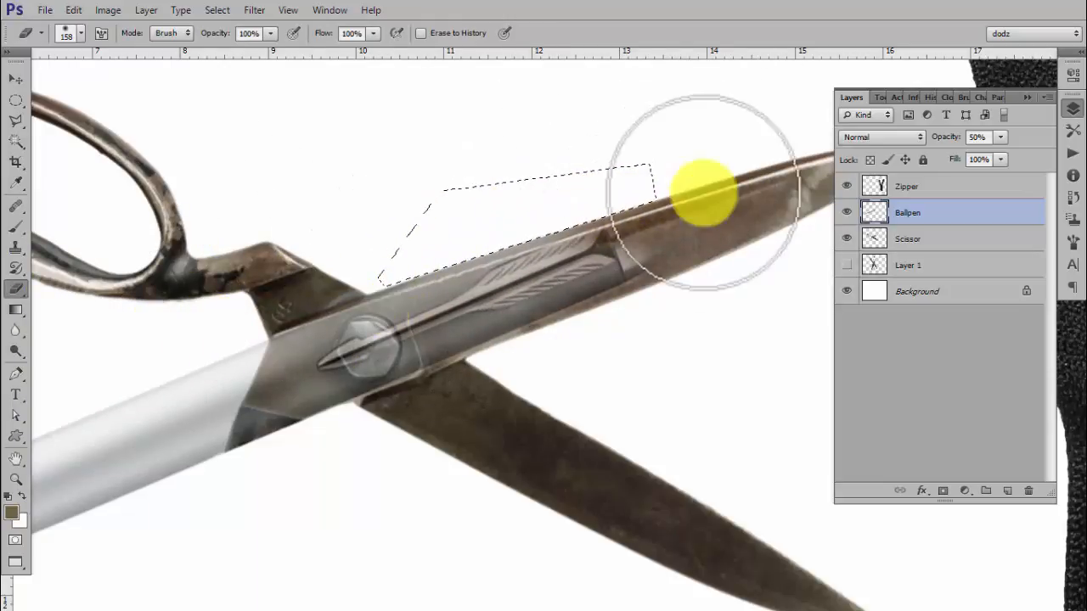
pyautogui.click(15, 120)
pyautogui.rightClick(15, 120)
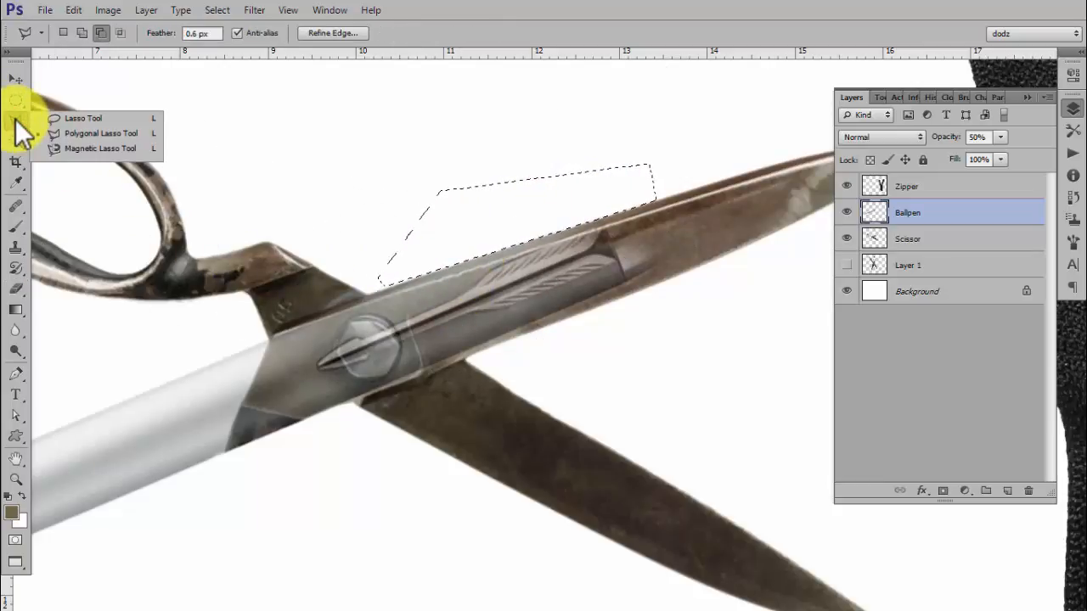
pyautogui.click(16, 120)
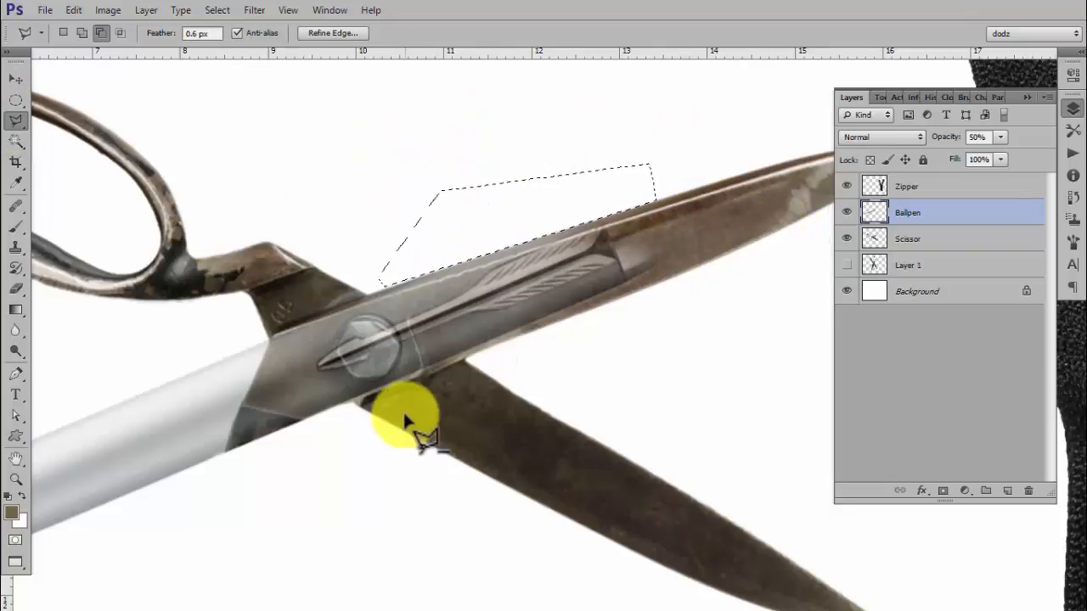
pyautogui.hotkey('ctrl', 'd')
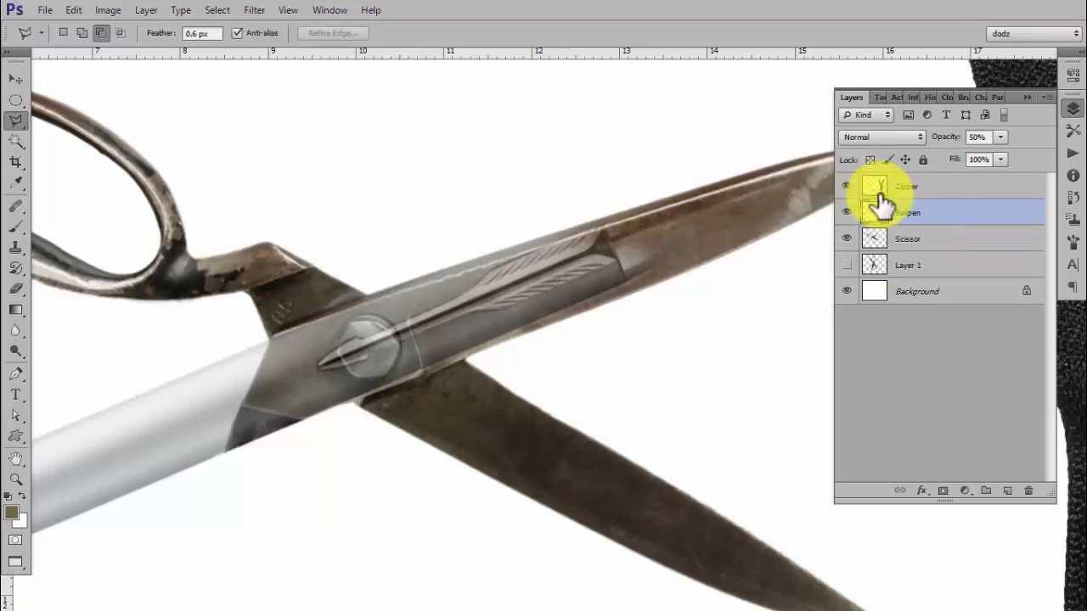
# Restore the Ballpen layer's opacity to 100%.
pyautogui.moveTo(945, 144); pyautogui.dragTo(1016, 140)
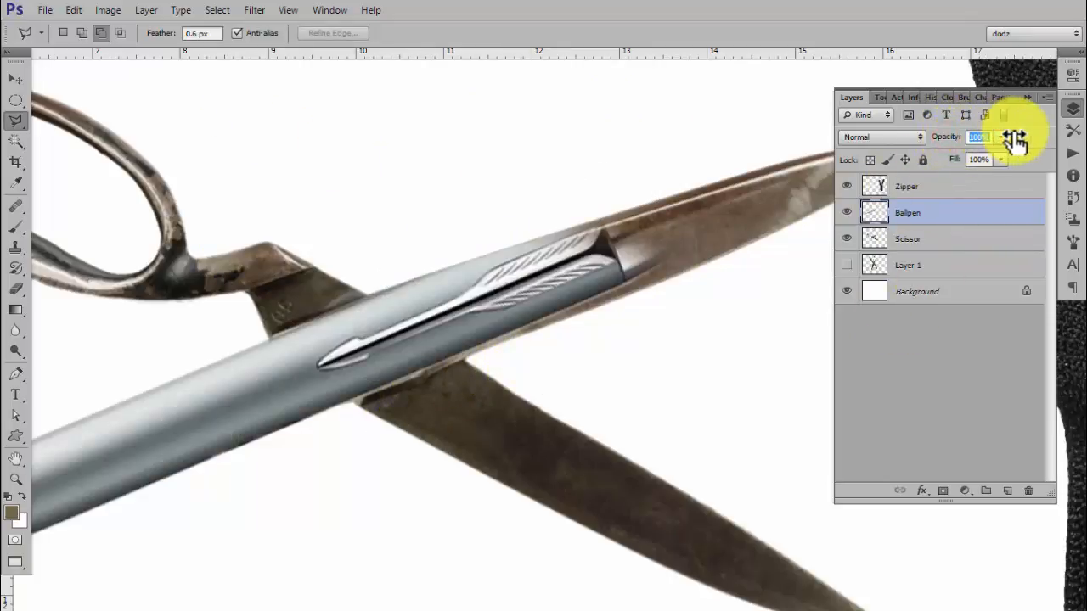
pyautogui.scroll(-3, 654, 344)
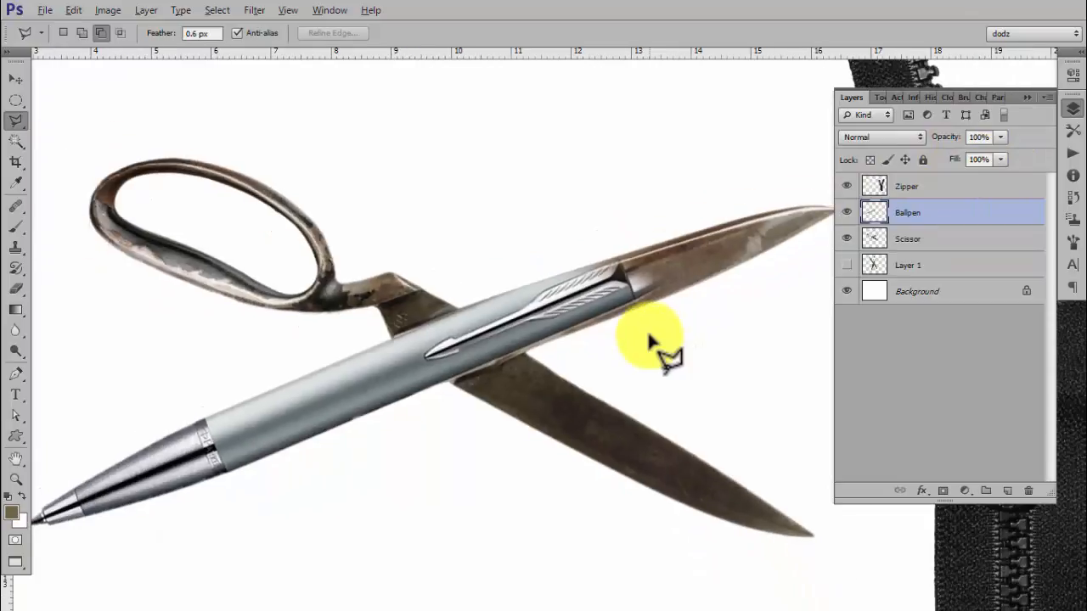
pyautogui.scroll(3, 651, 343)
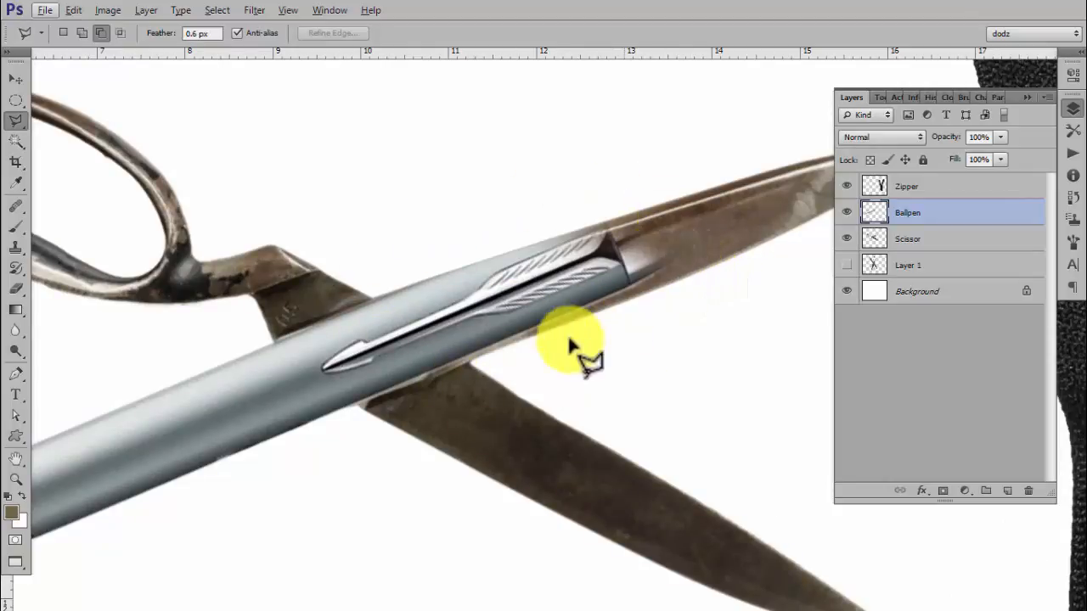
pyautogui.scroll(-2, 599, 347)
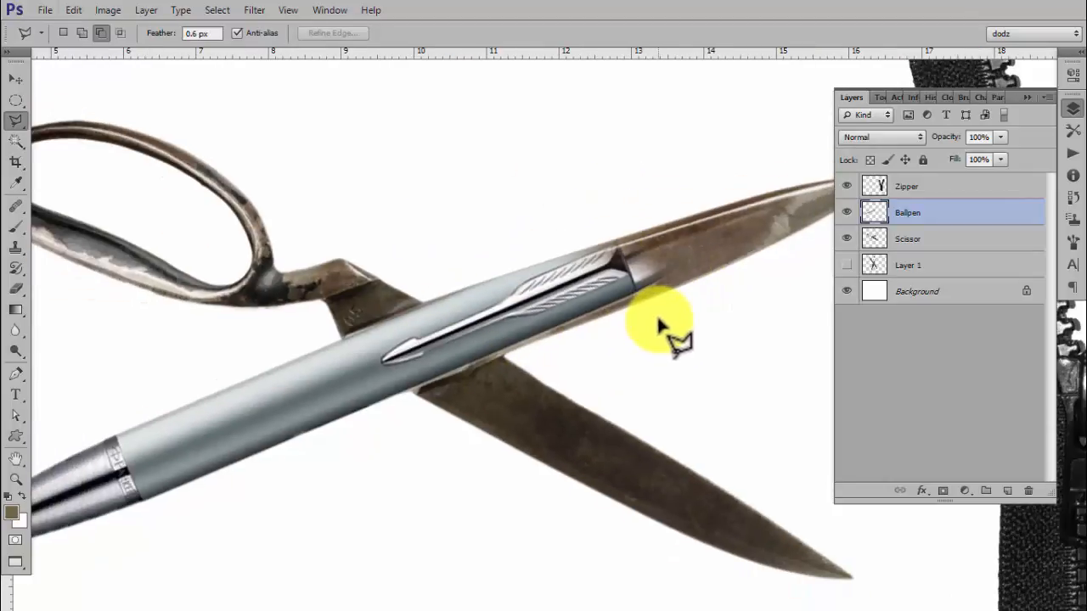
# Free-transform the Ballpen layer, rotating it 0.70° and scaling it to 102.02% to align the pen with the blade.
pyautogui.hotkey('ctrl', 't')
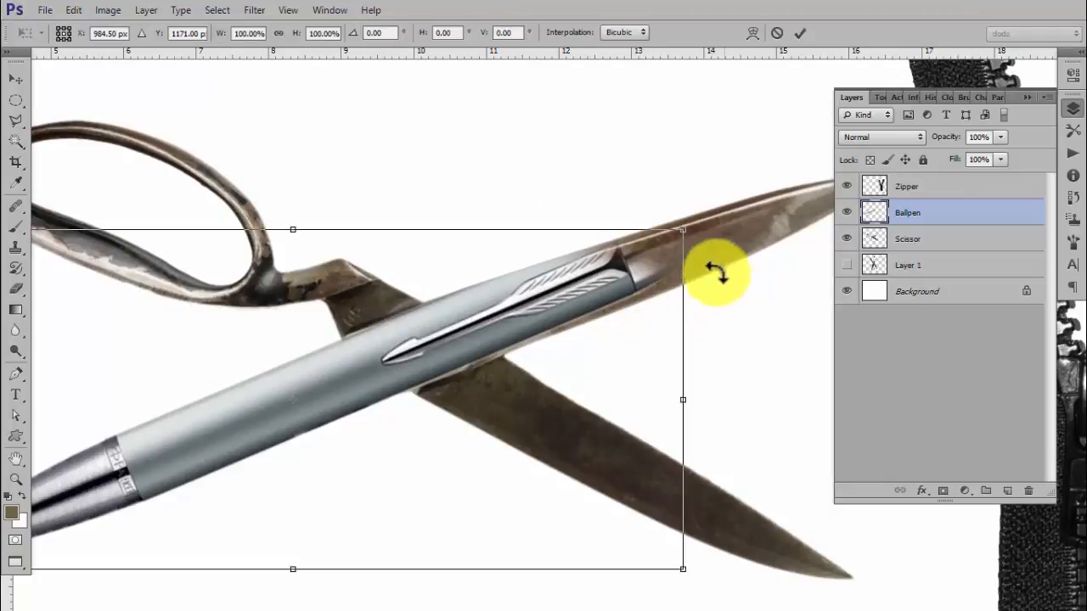
pyautogui.moveTo(698, 225); pyautogui.dragTo(702, 229)
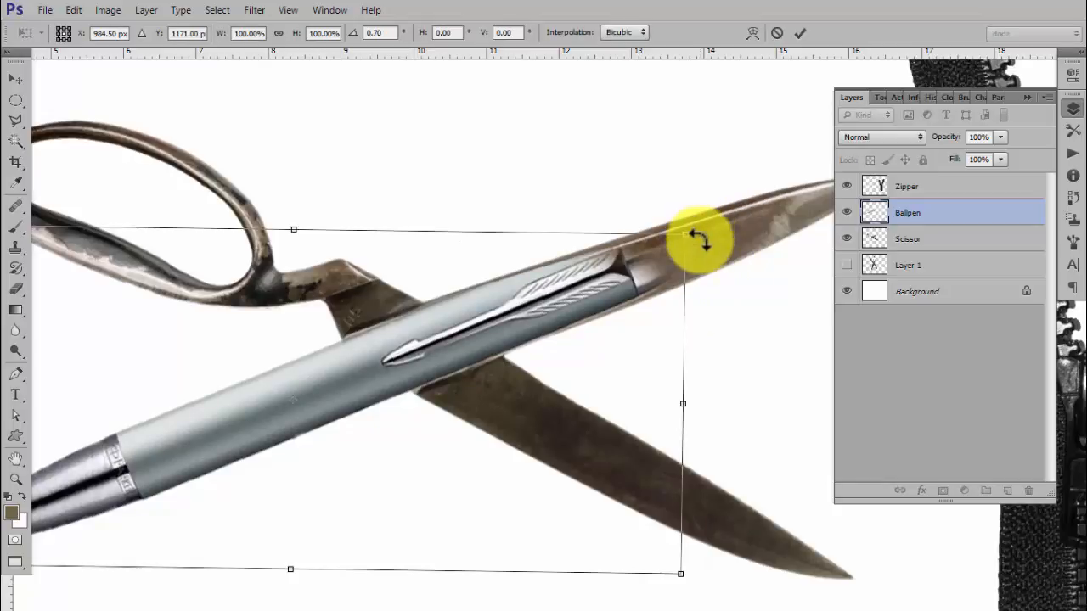
pyautogui.scroll(-1, 649, 287)
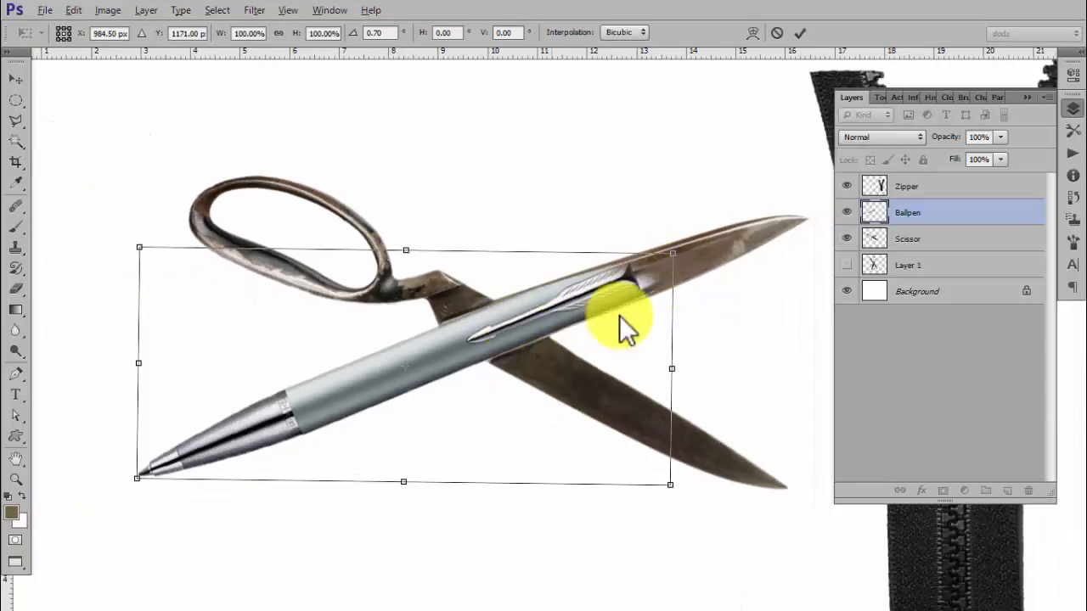
pyautogui.moveTo(670, 484); pyautogui.dragTo(654, 480)
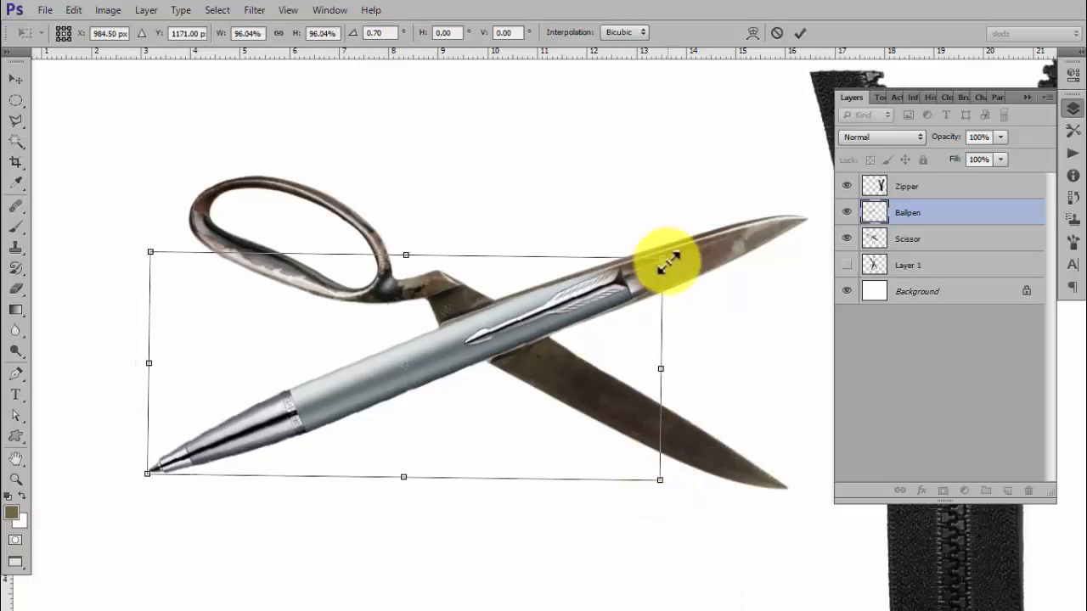
pyautogui.moveTo(668, 263)
pyautogui.mouseDown()
pyautogui.moveTo(661, 244)
pyautogui.moveTo(678, 244)
pyautogui.mouseUp()
pyautogui.moveTo(586, 314)
pyautogui.mouseDown()
pyautogui.moveTo(563, 311)
pyautogui.moveTo(550, 335)
pyautogui.moveTo(552, 324)
pyautogui.moveTo(588, 321)
pyautogui.mouseUp()
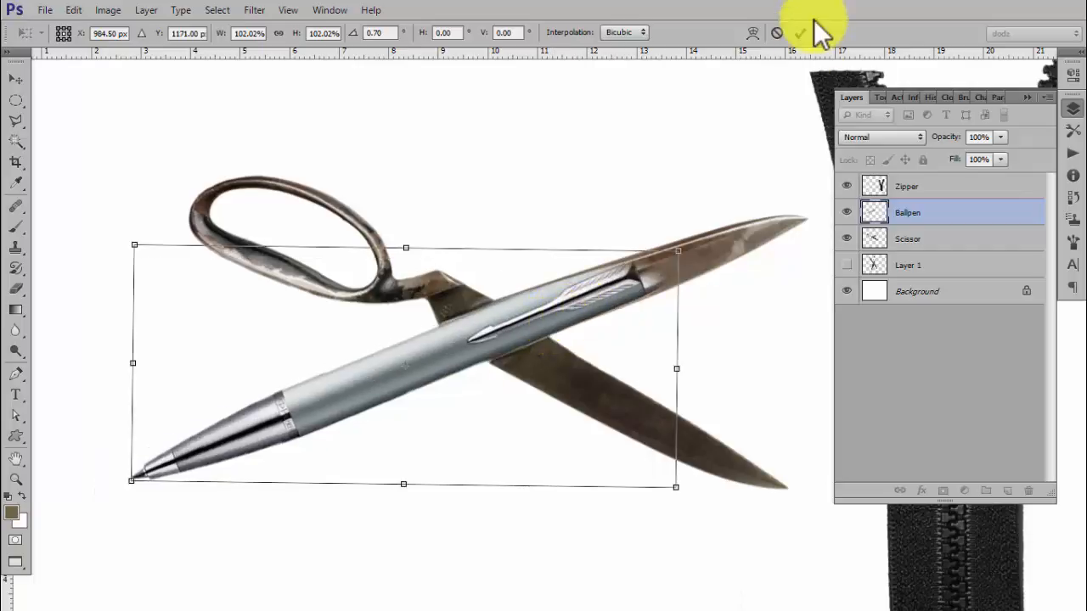
pyautogui.click(800, 34)
pyautogui.press('l')
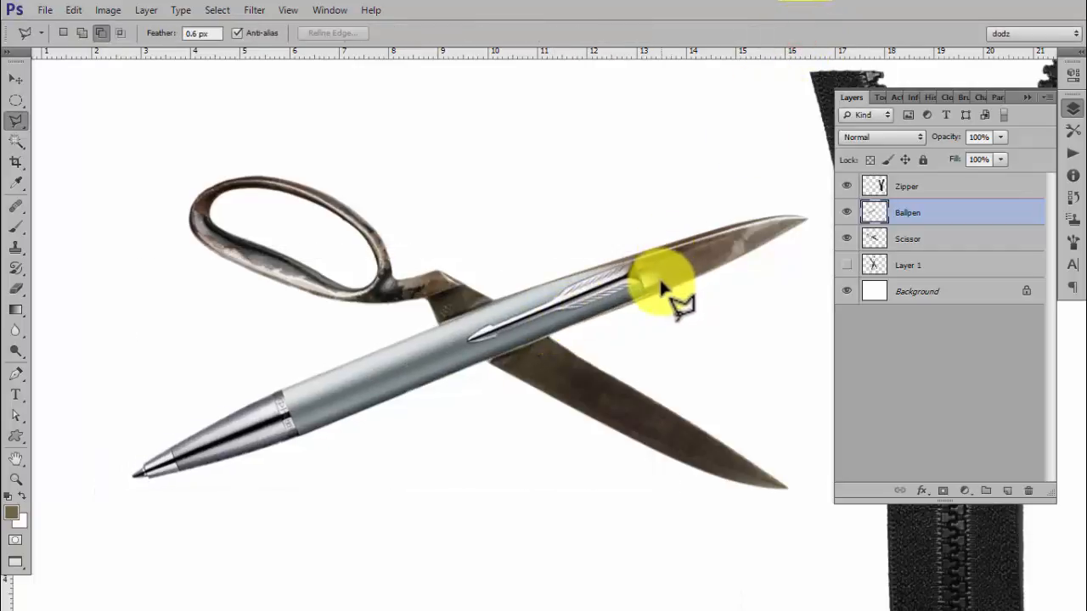
# Try erasing the pen's clip end over the upper blade back to the scissors' pivot with the 158 px eraser.
pyautogui.press('e')
pyautogui.moveTo(686, 243)
pyautogui.mouseDown()
pyautogui.moveTo(632, 295)
pyautogui.moveTo(651, 262)
pyautogui.moveTo(510, 268)
pyautogui.moveTo(662, 243)
pyautogui.mouseUp()
pyautogui.moveTo(623, 318)
pyautogui.mouseDown()
pyautogui.moveTo(606, 346)
pyautogui.moveTo(517, 399)
pyautogui.moveTo(510, 382)
pyautogui.moveTo(528, 369)
pyautogui.moveTo(583, 351)
pyautogui.moveTo(528, 374)
pyautogui.mouseUp()
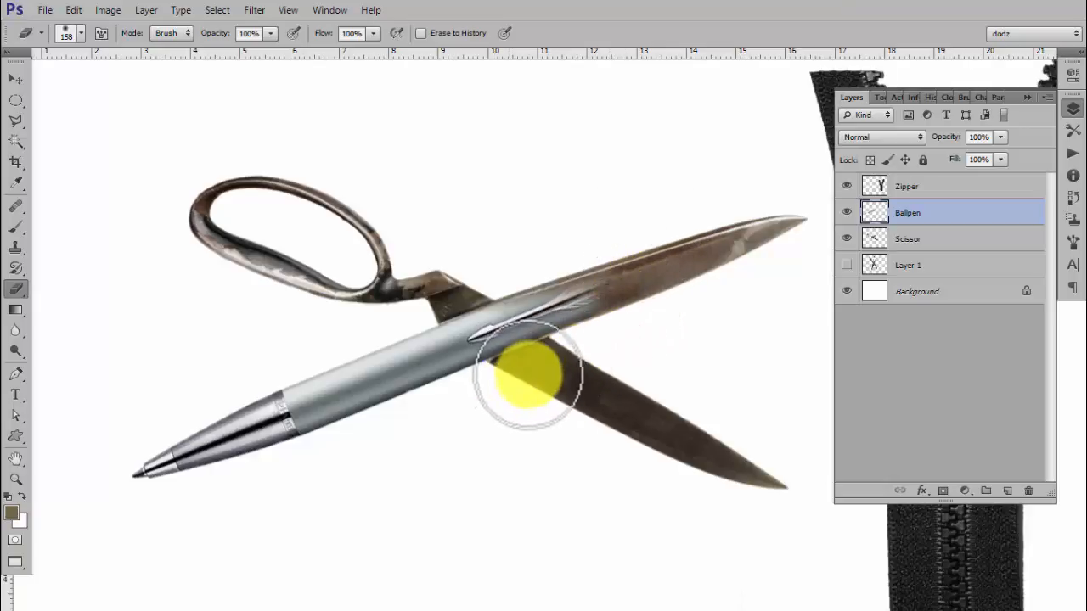
pyautogui.moveTo(622, 321)
pyautogui.mouseDown()
pyautogui.moveTo(636, 311)
pyautogui.moveTo(523, 389)
pyautogui.mouseUp()
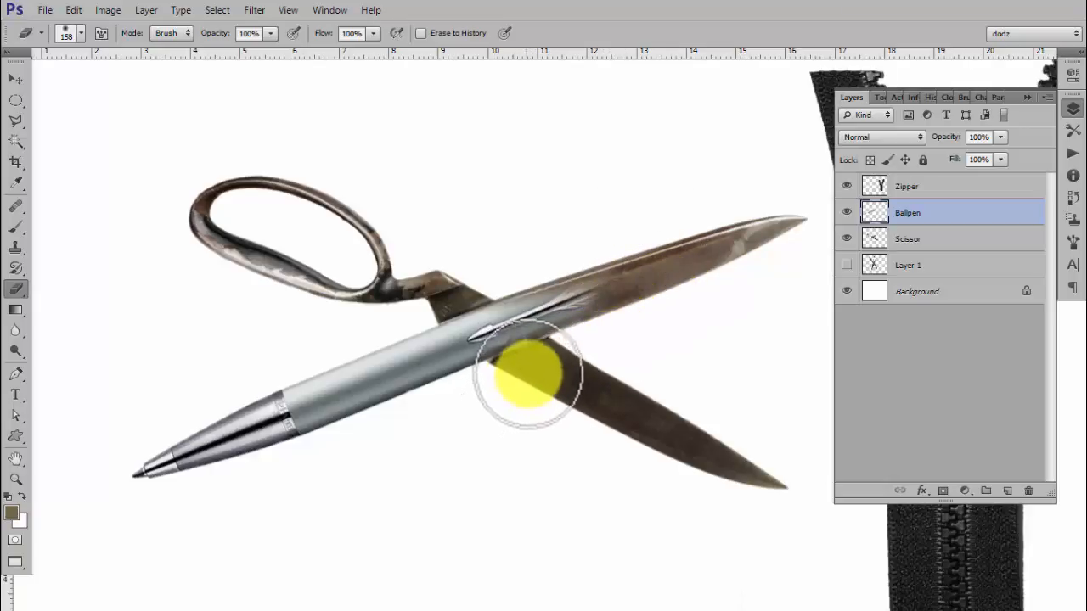
pyautogui.moveTo(563, 291)
pyautogui.mouseDown()
pyautogui.moveTo(470, 276)
pyautogui.moveTo(678, 286)
pyautogui.moveTo(539, 363)
pyautogui.mouseUp()
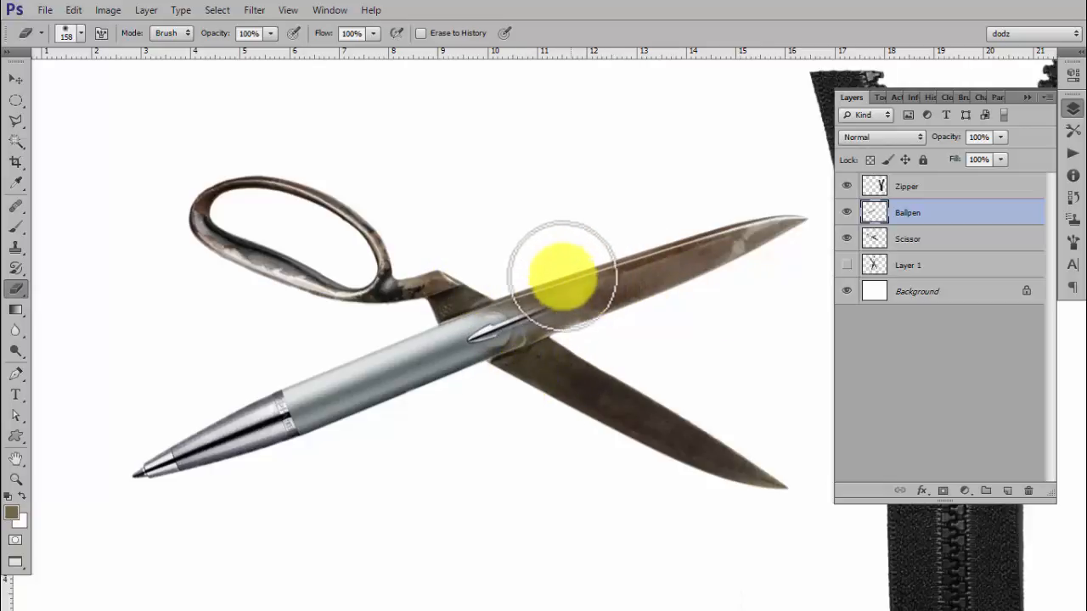
pyautogui.moveTo(563, 276)
pyautogui.mouseDown()
pyautogui.moveTo(443, 285)
pyautogui.moveTo(646, 254)
pyautogui.moveTo(657, 266)
pyautogui.moveTo(631, 326)
pyautogui.moveTo(493, 404)
pyautogui.moveTo(563, 319)
pyautogui.moveTo(539, 286)
pyautogui.moveTo(552, 250)
pyautogui.moveTo(566, 358)
pyautogui.moveTo(507, 416)
pyautogui.moveTo(606, 417)
pyautogui.moveTo(631, 395)
pyautogui.mouseUp()
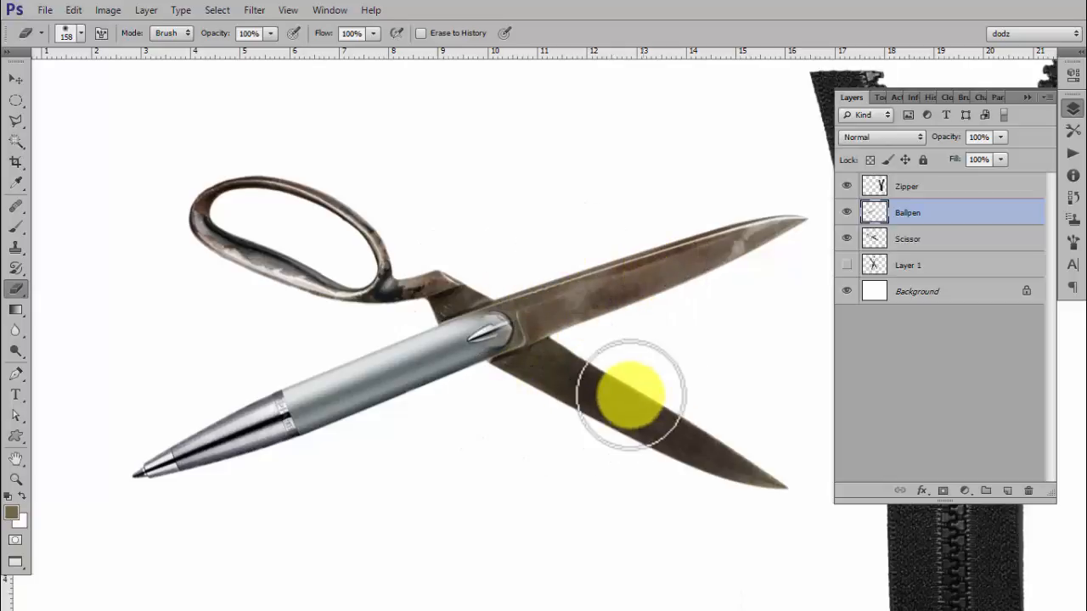
pyautogui.scroll(-4, 595, 396)
pyautogui.scroll(3, 583, 391)
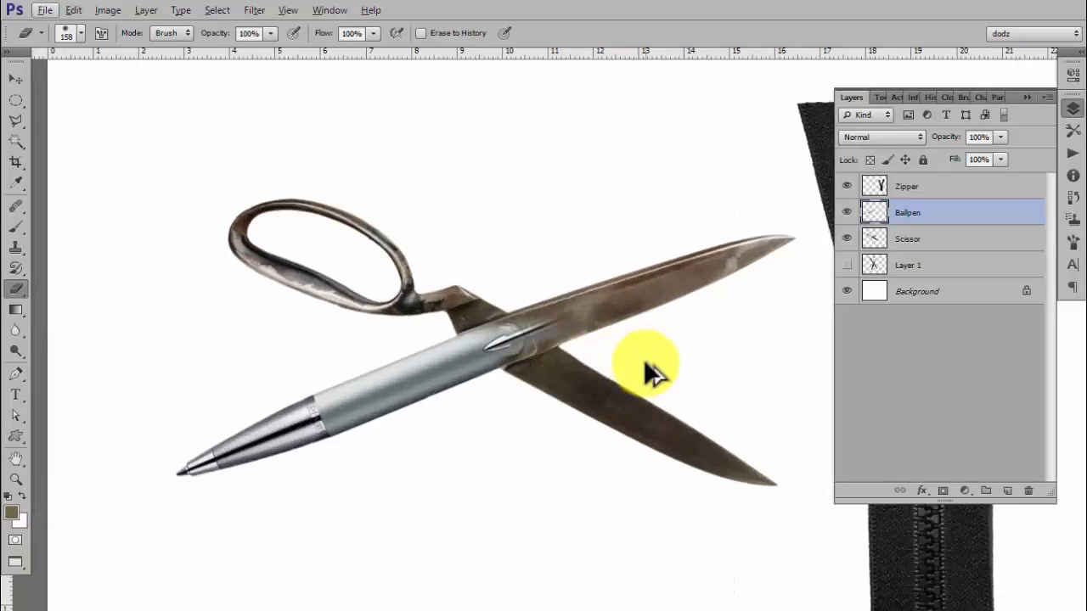
# Fade the pen's clip end into the upper blade with soft 158 px eraser strokes, keeping most of the clip.
pyautogui.moveTo(648, 365)
pyautogui.mouseDown()
pyautogui.moveTo(691, 247)
pyautogui.moveTo(573, 262)
pyautogui.mouseUp()
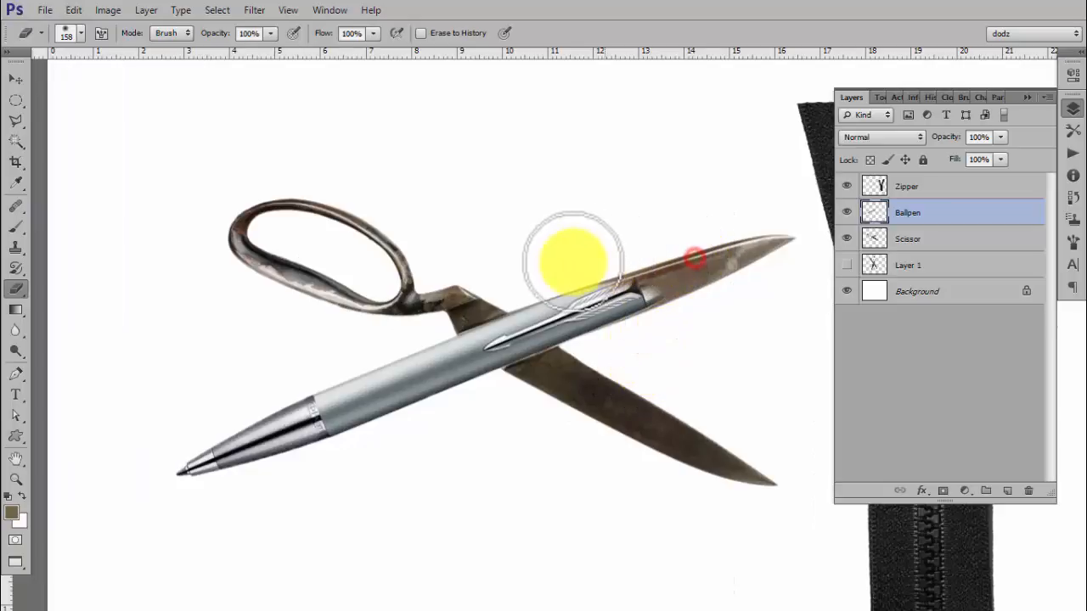
pyautogui.moveTo(490, 298)
pyautogui.mouseDown()
pyautogui.moveTo(728, 242)
pyautogui.moveTo(686, 293)
pyautogui.moveTo(576, 374)
pyautogui.moveTo(630, 331)
pyautogui.moveTo(701, 236)
pyautogui.moveTo(580, 277)
pyautogui.moveTo(473, 287)
pyautogui.moveTo(766, 220)
pyautogui.moveTo(721, 321)
pyautogui.moveTo(605, 379)
pyautogui.moveTo(712, 300)
pyautogui.moveTo(540, 386)
pyautogui.mouseUp()
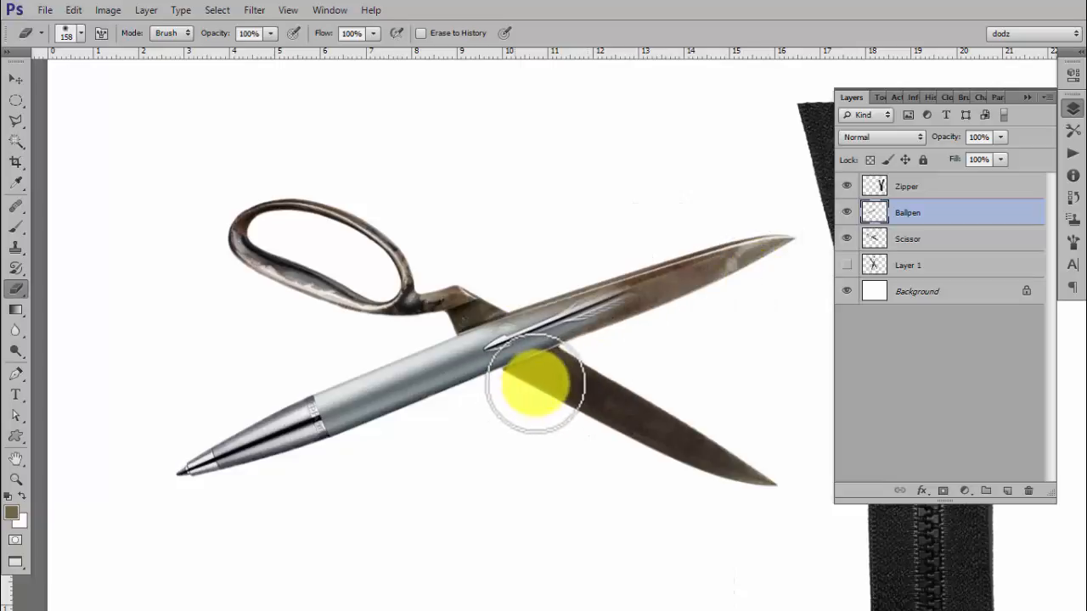
pyautogui.scroll(5, 559, 389)
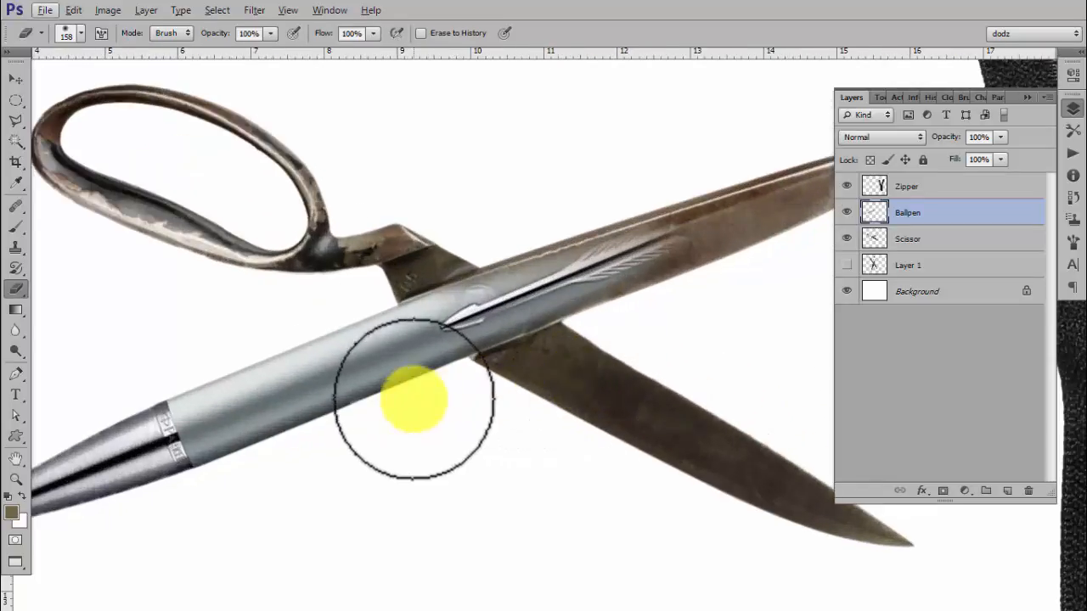
# Outline the area along the pen's lower edge at the blade crossing with the Polygonal Lasso and clear the selection.
pyautogui.click(17, 120)
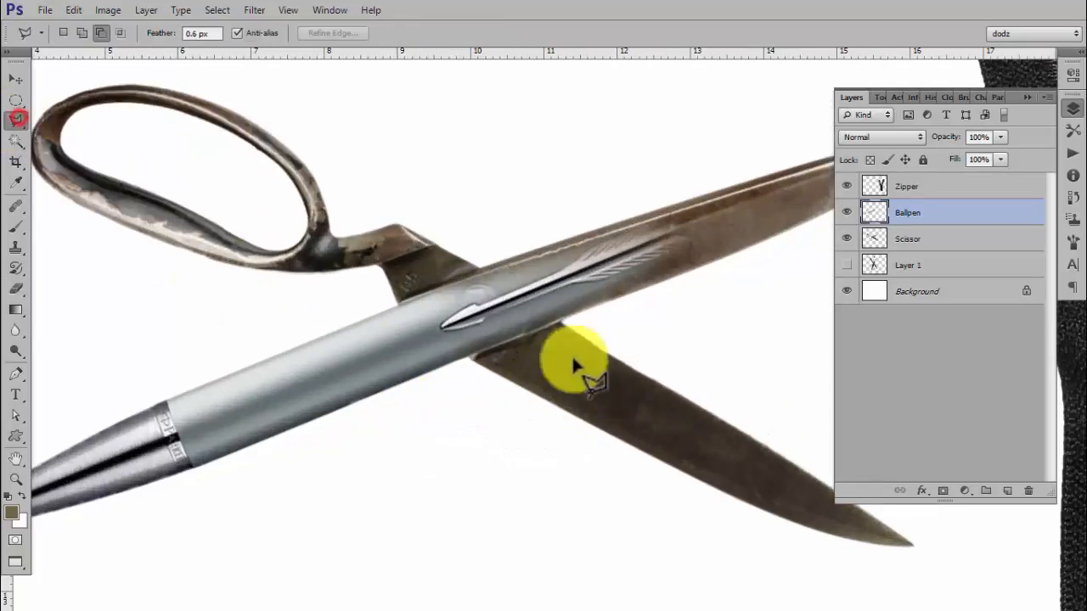
pyautogui.click(442, 371)
pyautogui.click(619, 298)
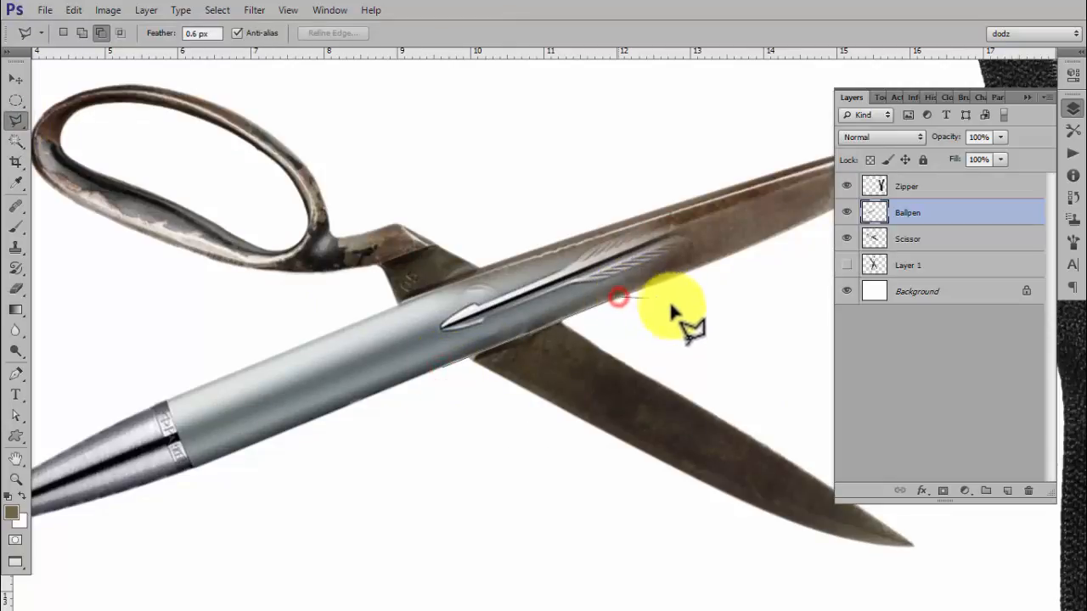
pyautogui.click(646, 361)
pyautogui.click(432, 465)
pyautogui.click(442, 371)
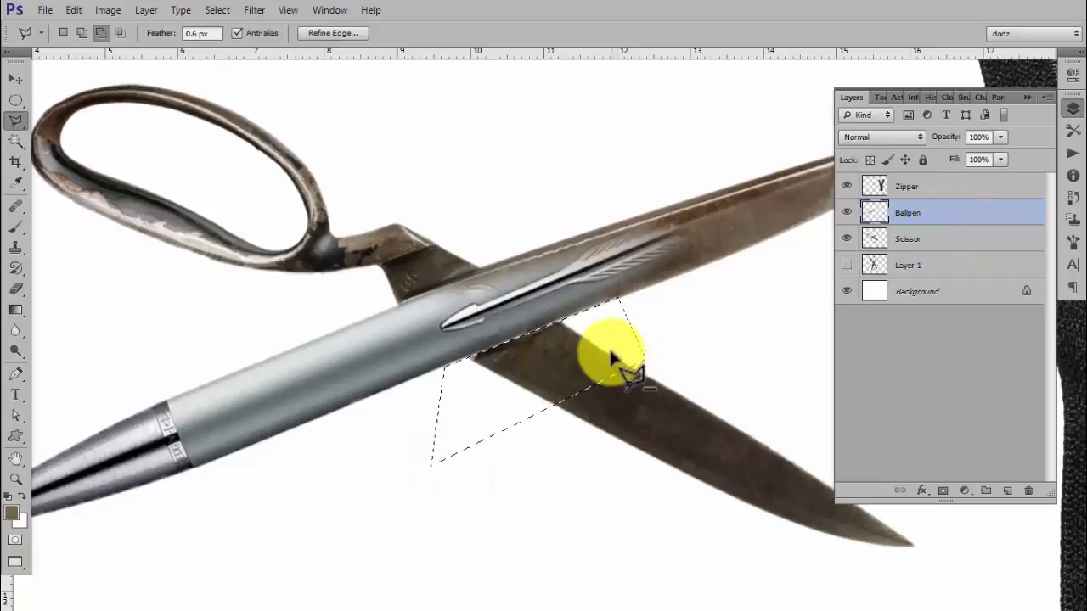
pyautogui.hotkey('ctrl', 'd')
# Open the Match Color adjustment for the Ballpen layer, keeping the whole scissors-and-pen composite in view beside the dialog.
pyautogui.scroll(-5, 613, 361)
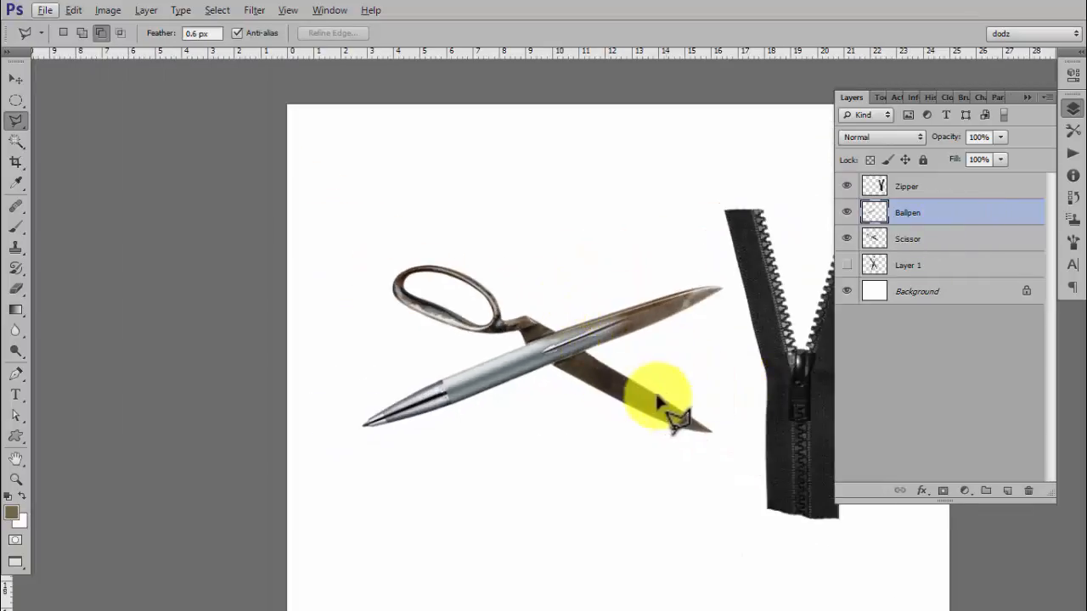
pyautogui.scroll(1, 660, 388)
pyautogui.moveTo(566, 274); pyautogui.dragTo(498, 262)
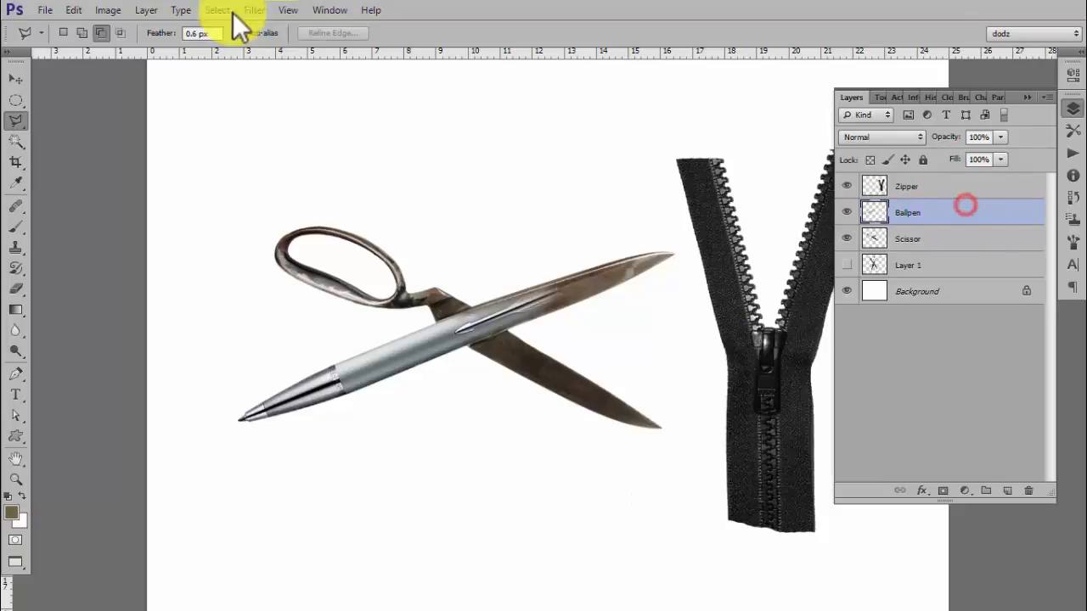
pyautogui.click(117, 10)
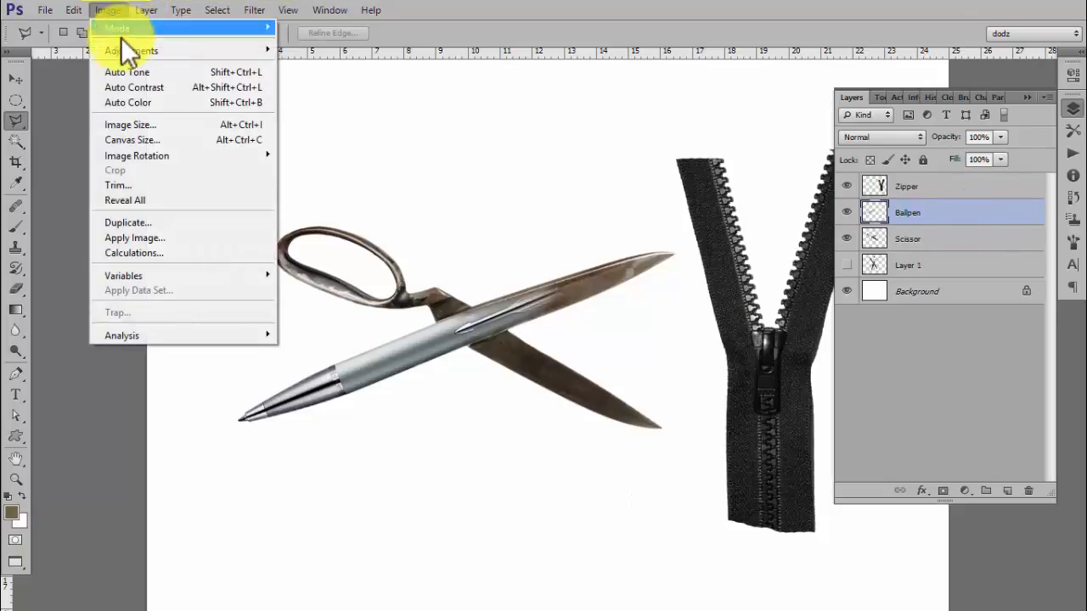
pyautogui.moveTo(122, 51)
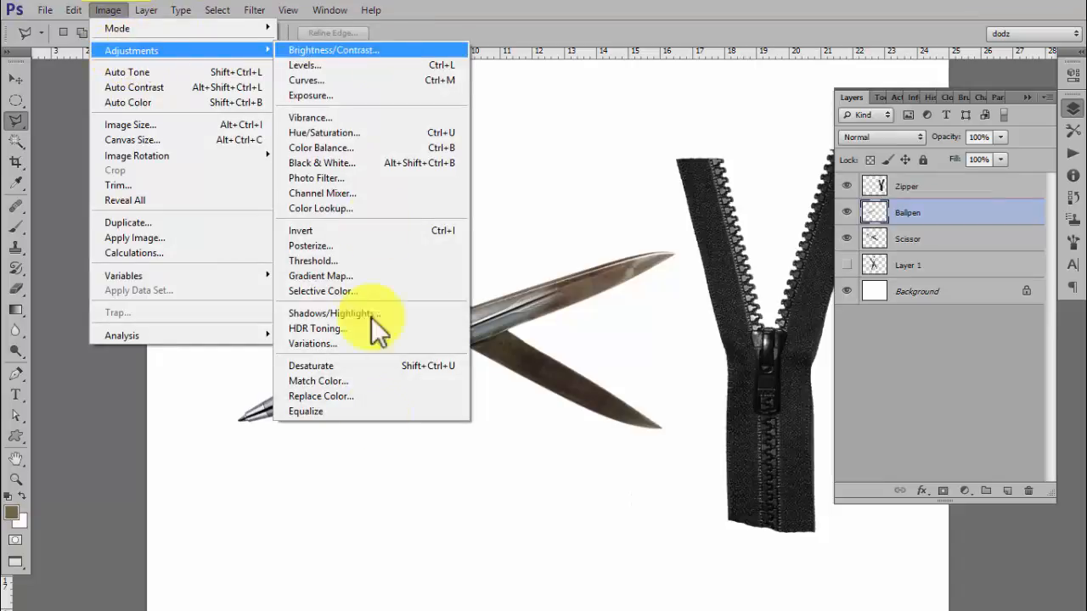
pyautogui.click(311, 382)
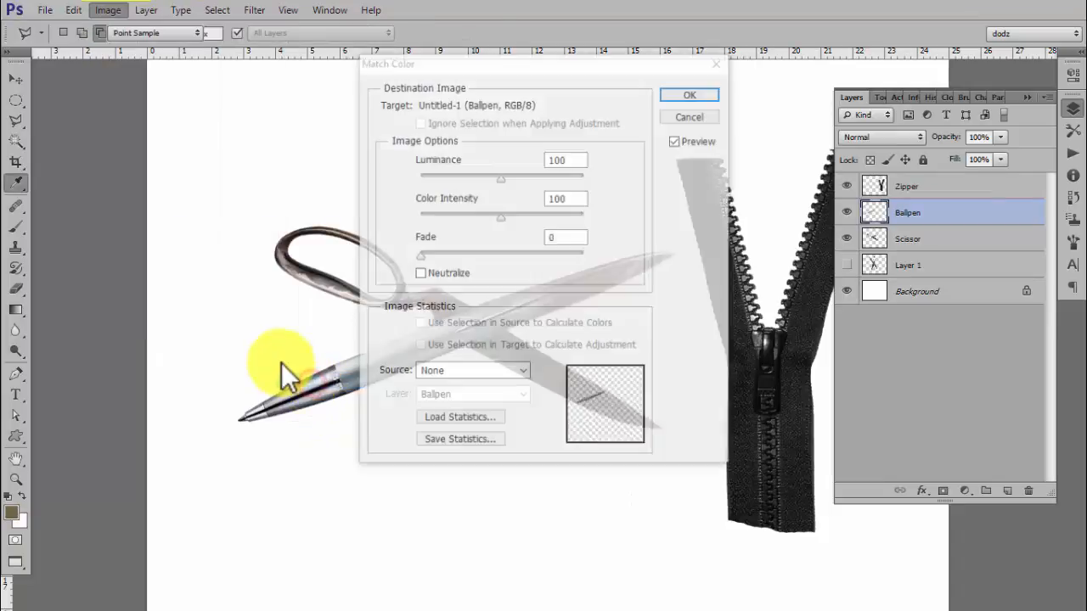
pyautogui.moveTo(785, 112); pyautogui.dragTo(828, 191)
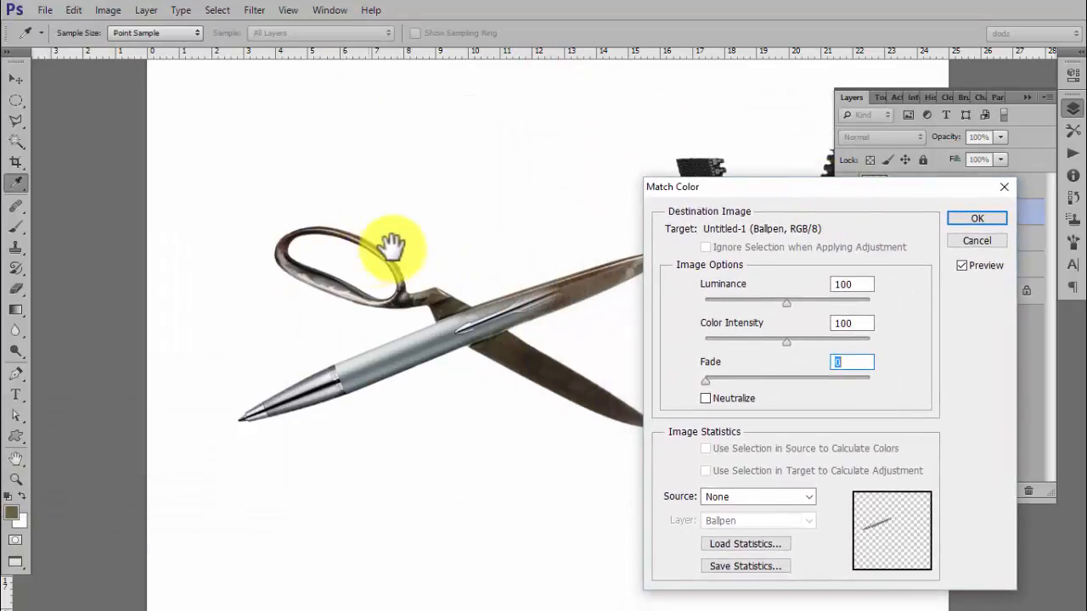
pyautogui.moveTo(405, 243); pyautogui.dragTo(249, 187)
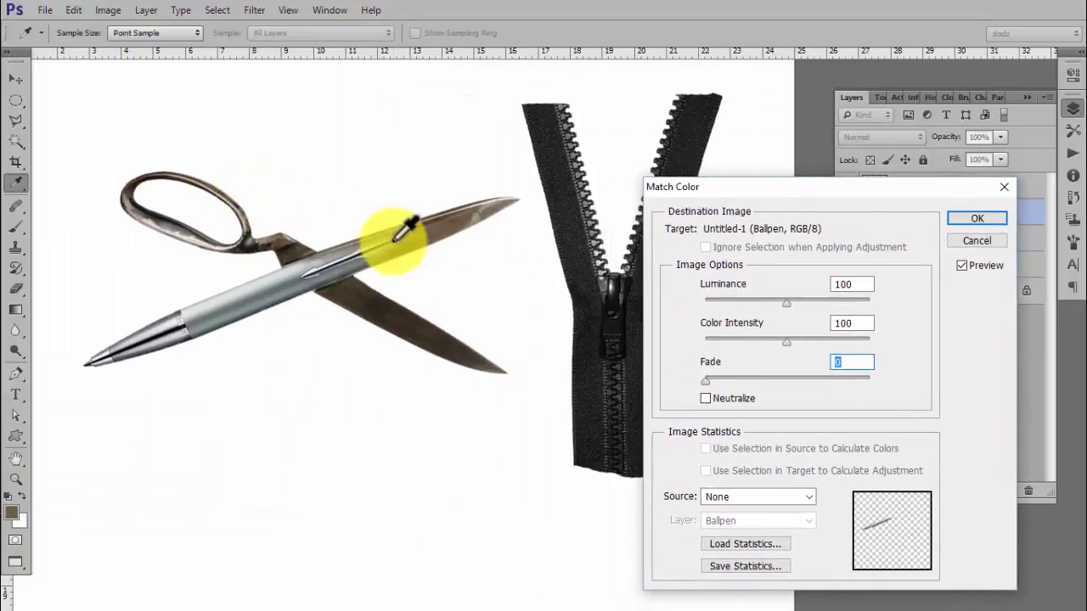
pyautogui.moveTo(327, 175); pyautogui.dragTo(304, 153)
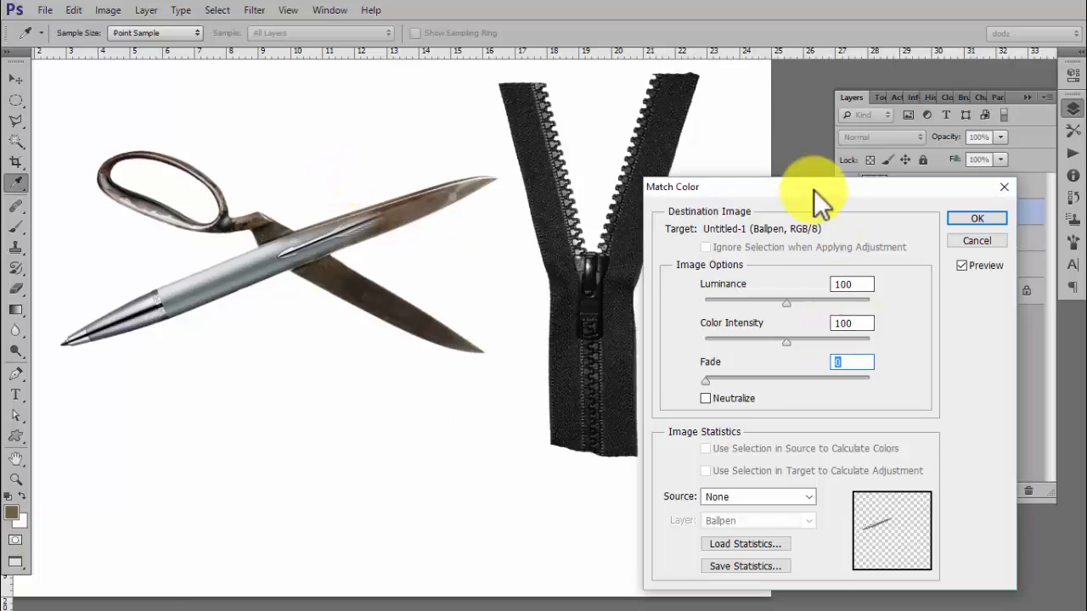
pyautogui.moveTo(813, 189); pyautogui.dragTo(722, 121)
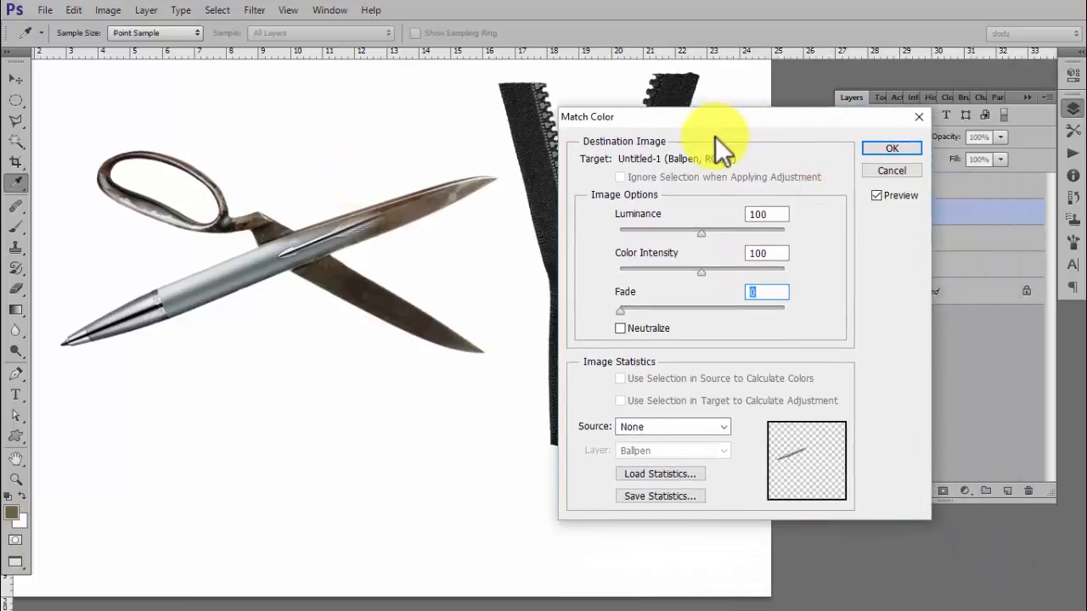
# Set Layer 1 of scissor.jpg as the source for matching the pen's colors.
pyautogui.click(643, 431)
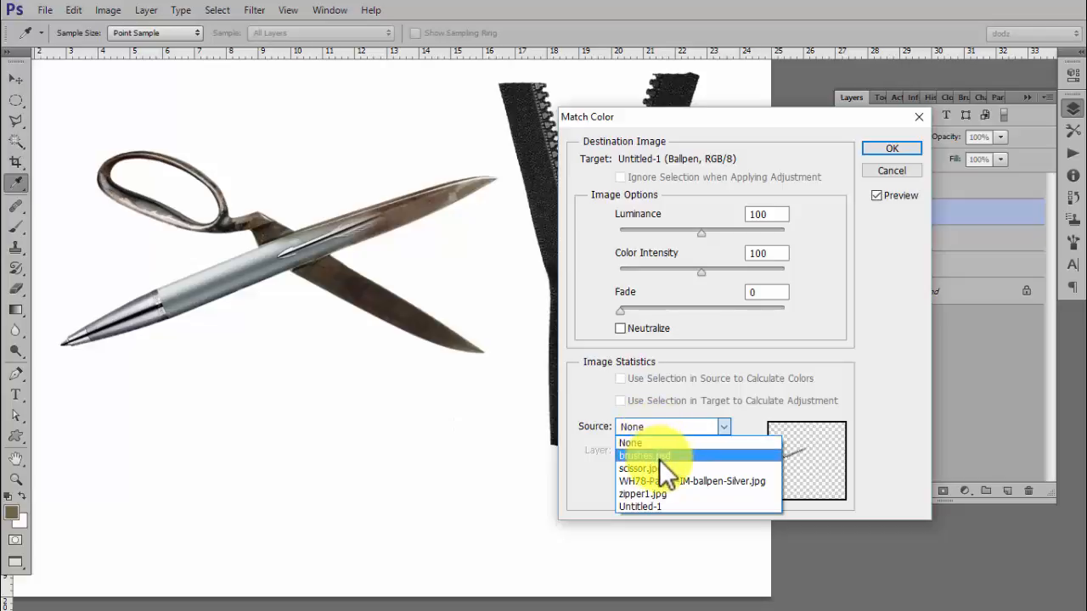
pyautogui.click(654, 467)
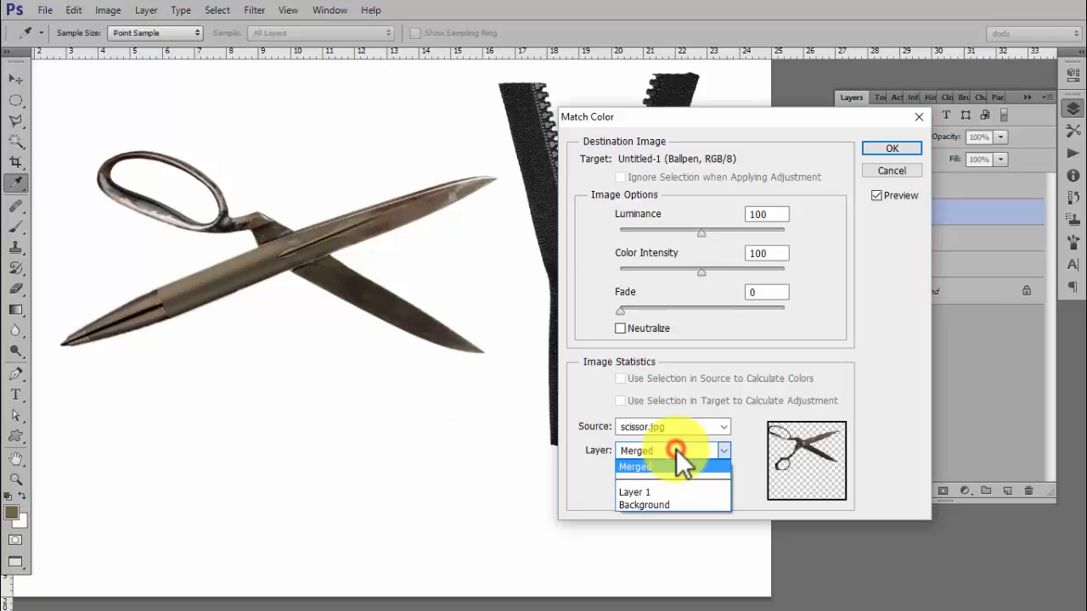
pyautogui.click(676, 451)
pyautogui.click(664, 504)
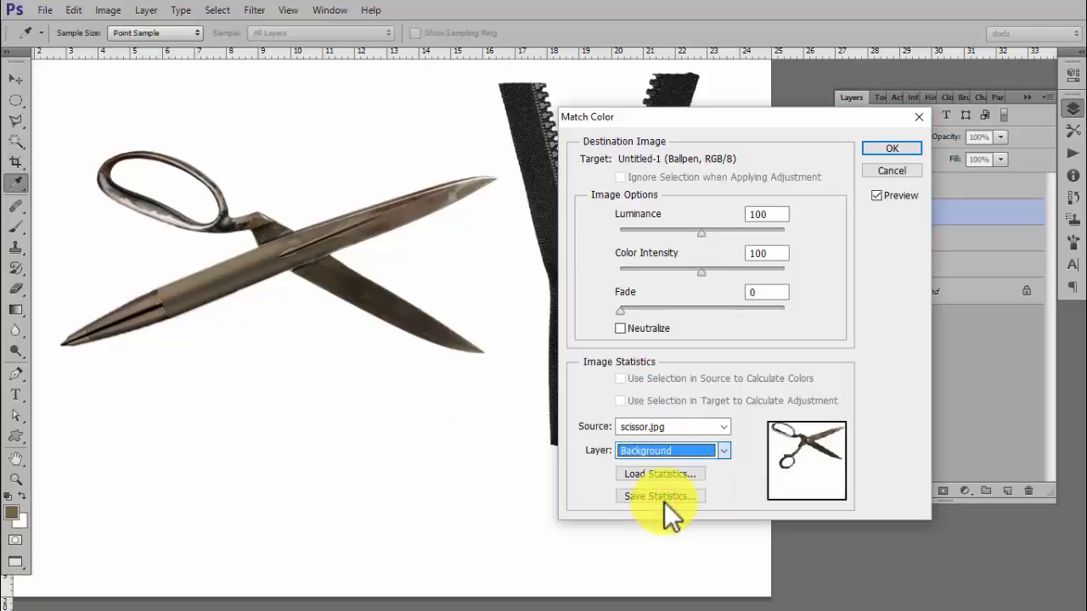
pyautogui.click(679, 451)
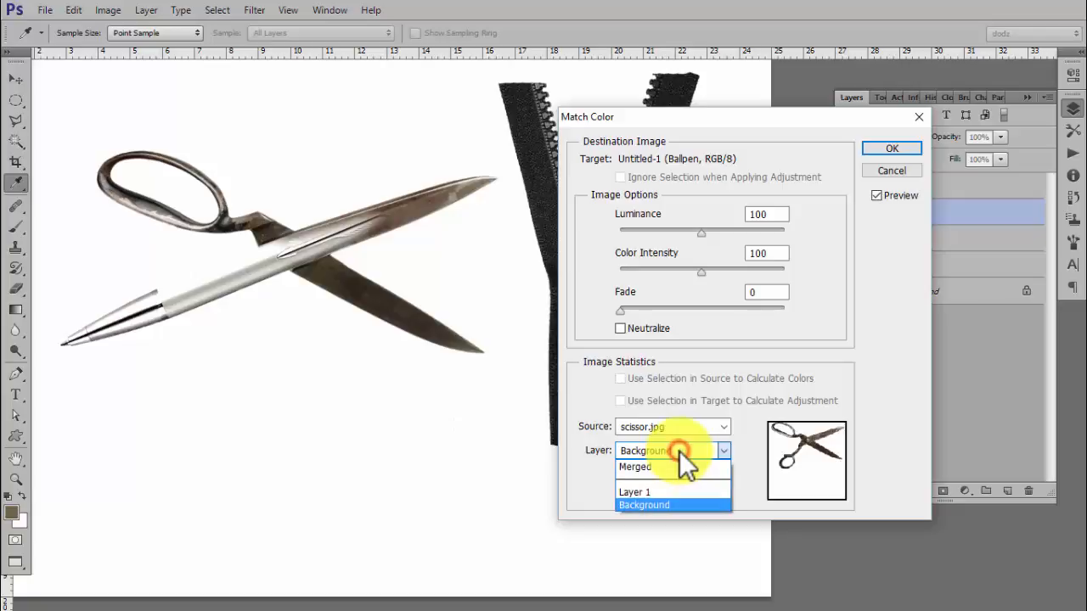
pyautogui.click(663, 494)
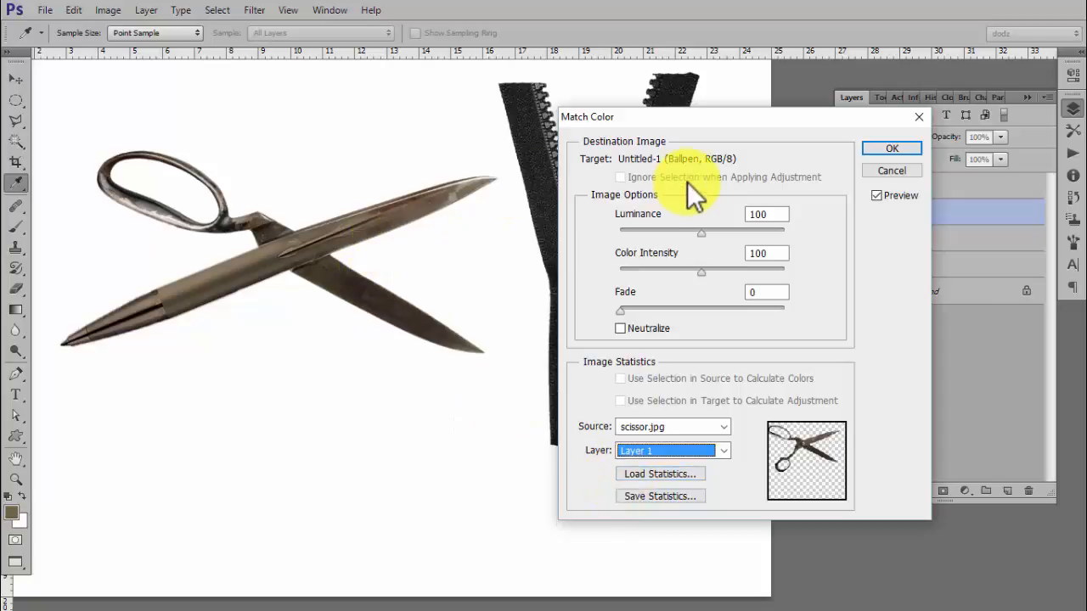
# Set the Match Color fade to 24 and apply the adjustment to the pen.
pyautogui.moveTo(743, 130); pyautogui.dragTo(666, 106)
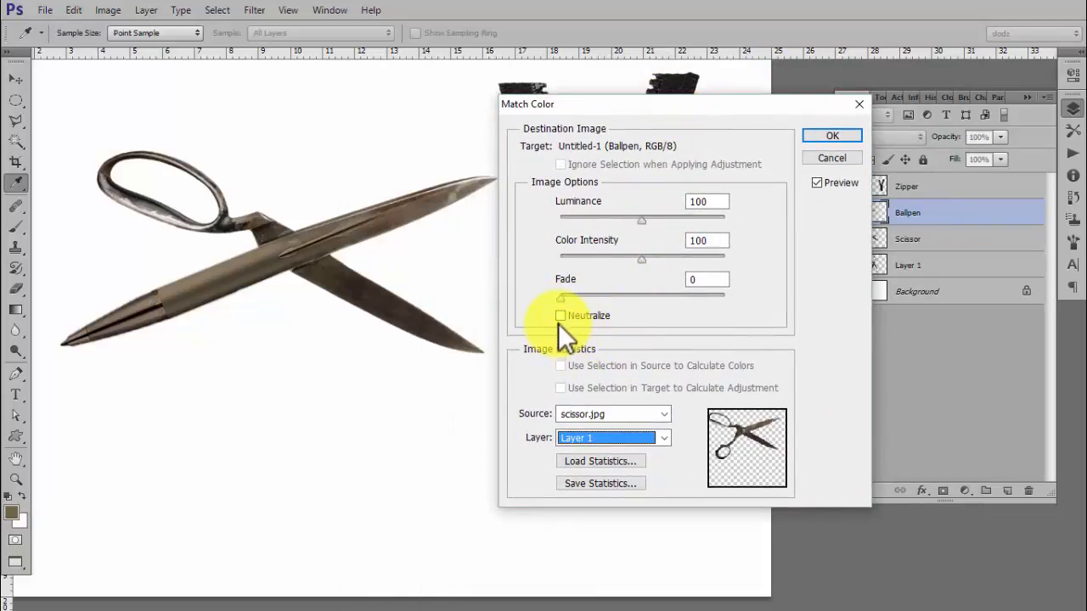
pyautogui.moveTo(559, 299); pyautogui.dragTo(460, 311)
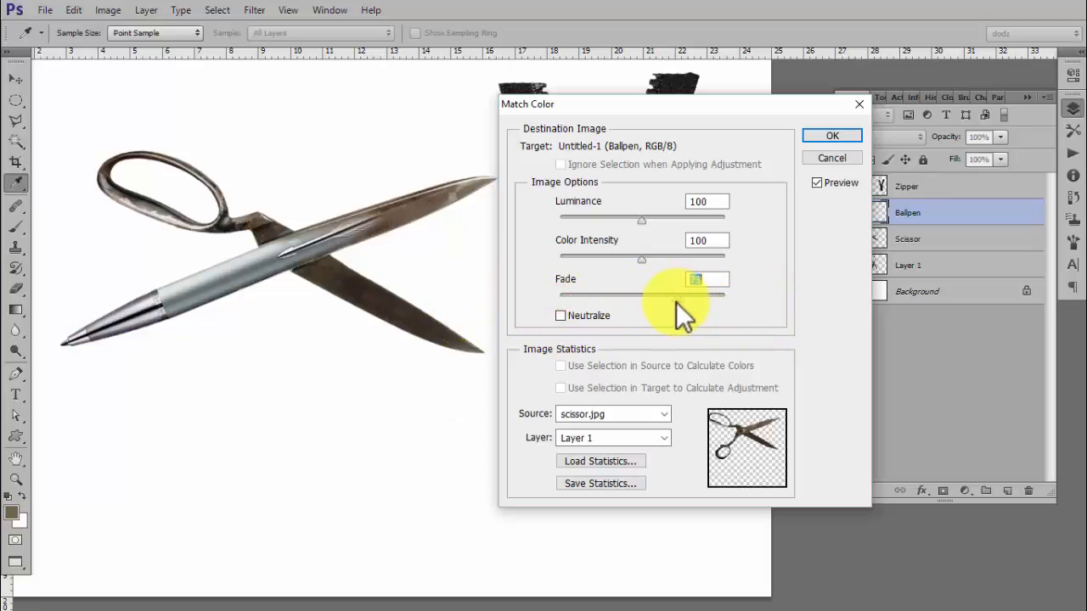
pyautogui.moveTo(676, 301); pyautogui.dragTo(600, 298)
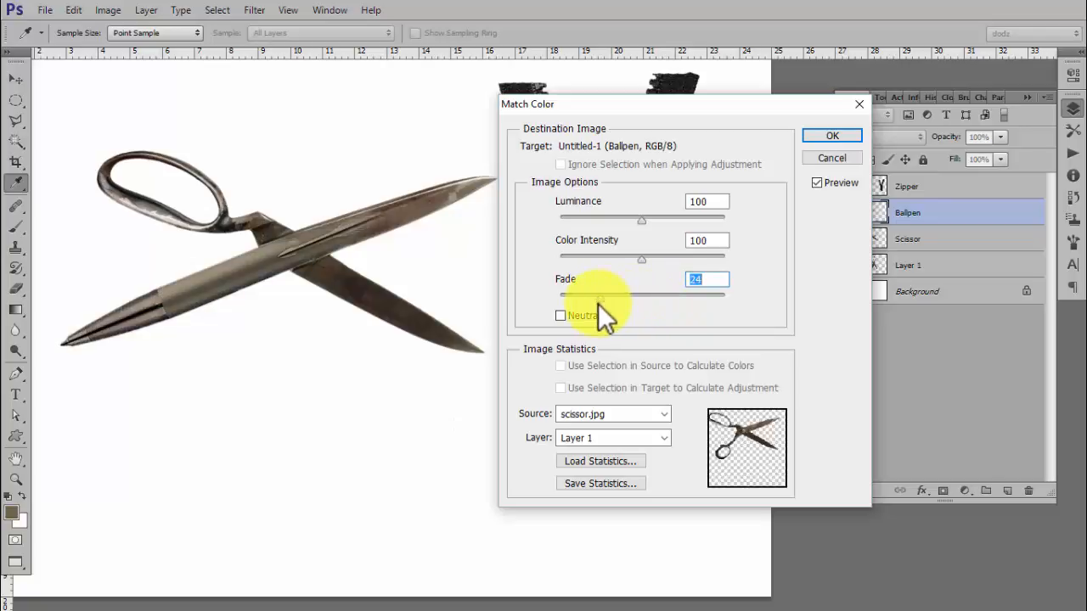
pyautogui.moveTo(598, 303); pyautogui.dragTo(606, 303)
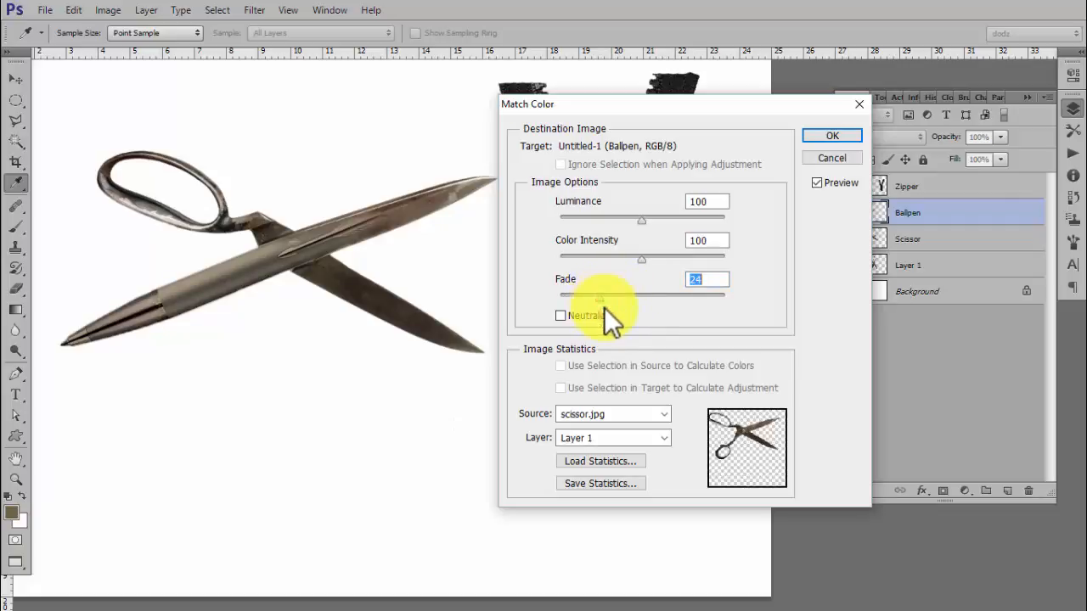
pyautogui.click(830, 137)
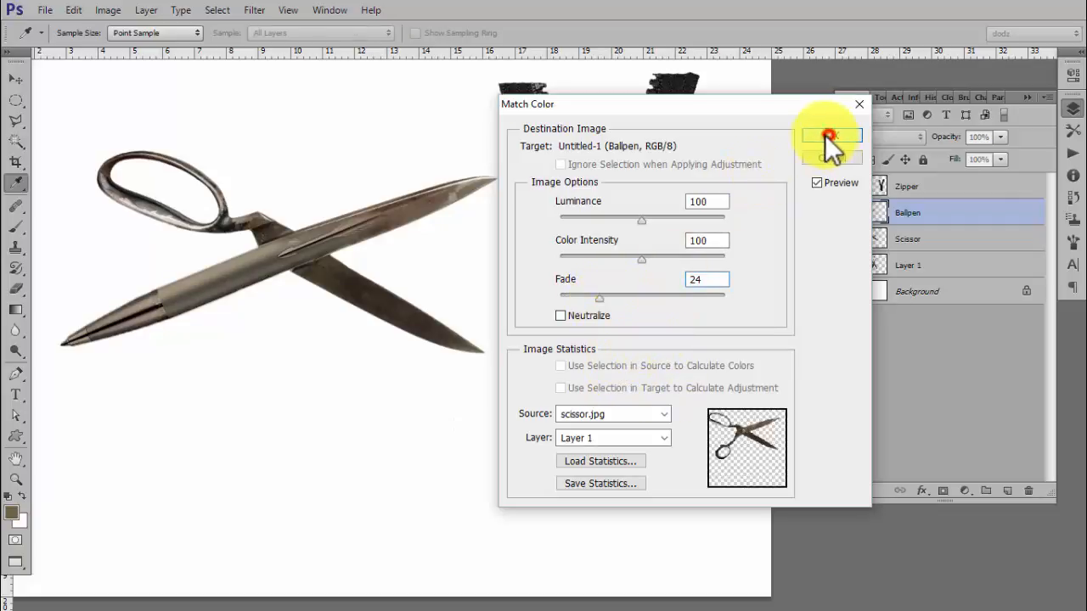
# Move the Zipper layer down and slightly left so its upper left end meets the upper blade's tip.
pyautogui.press('l')
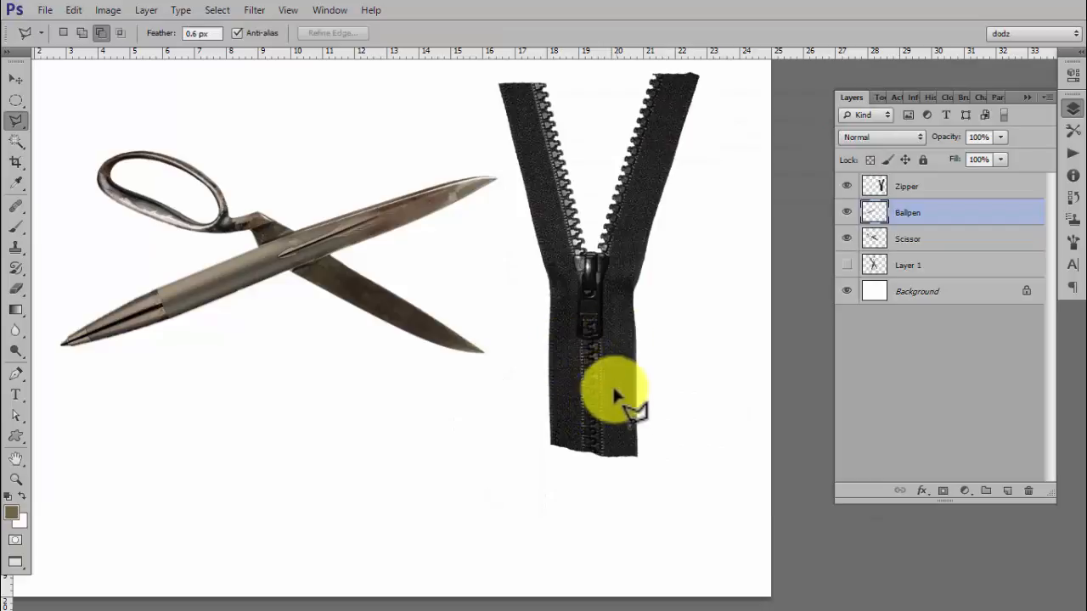
pyautogui.click(24, 76)
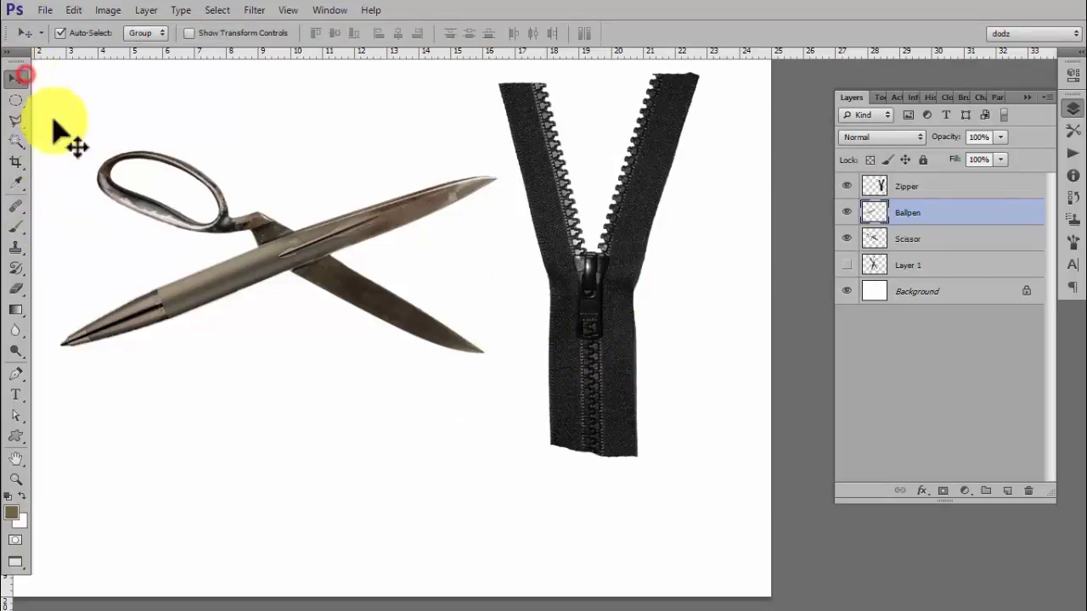
pyautogui.click(926, 180)
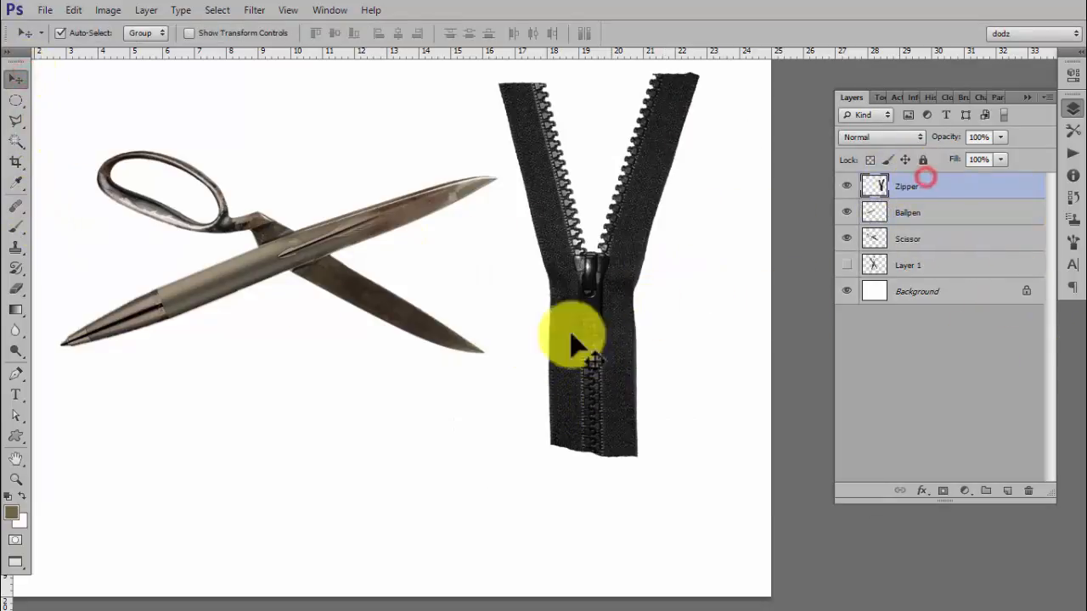
pyautogui.moveTo(567, 301); pyautogui.dragTo(541, 406)
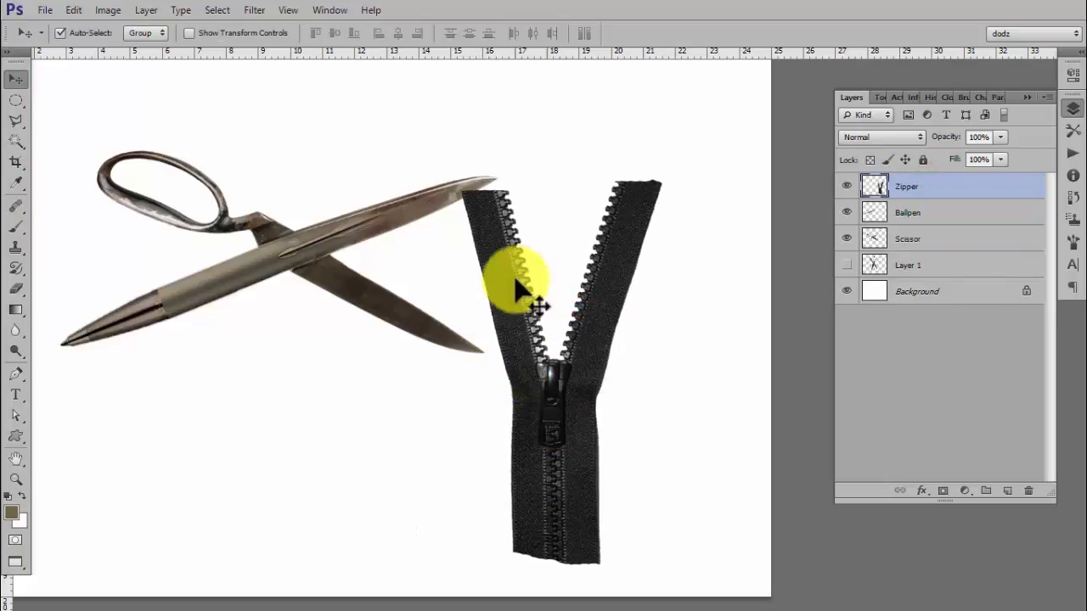
# Outline the left row of teeth on the open zipper with the Polygonal Lasso and copy it to a new layer.
pyautogui.click(17, 119)
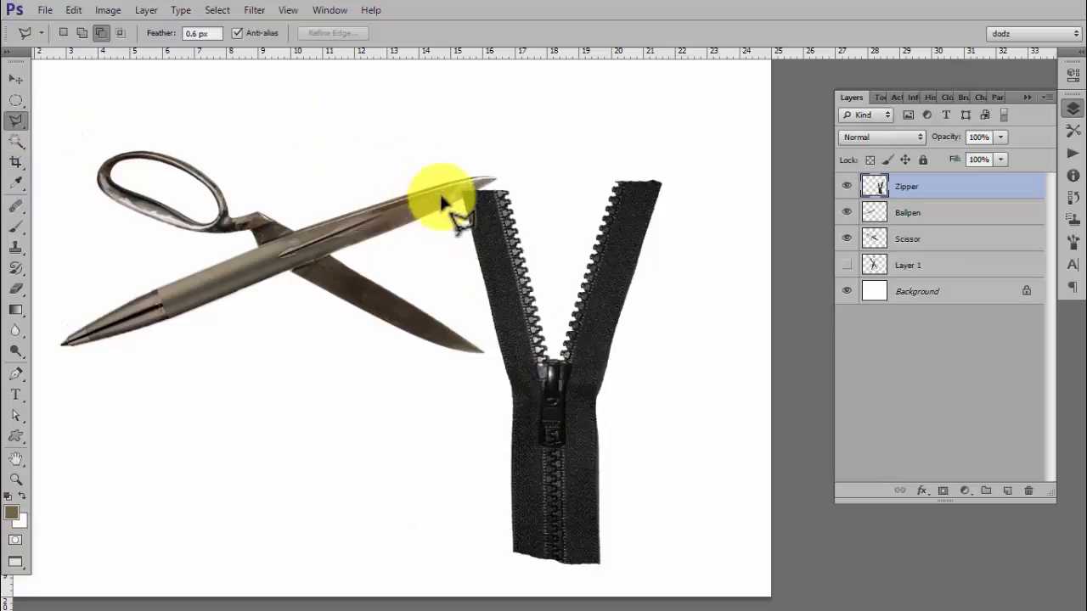
pyautogui.click(484, 190)
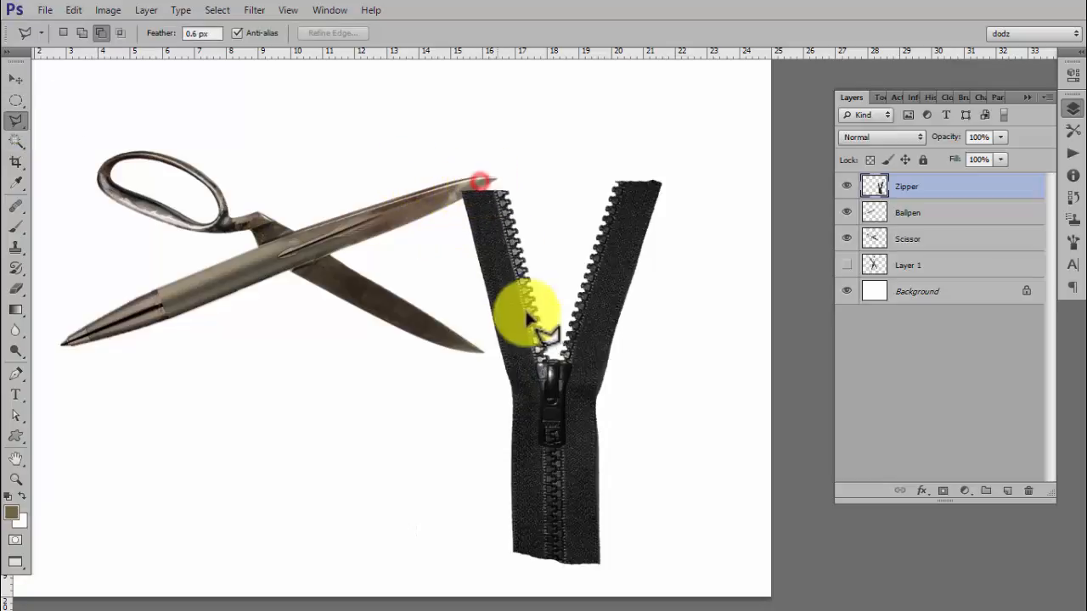
pyautogui.click(520, 371)
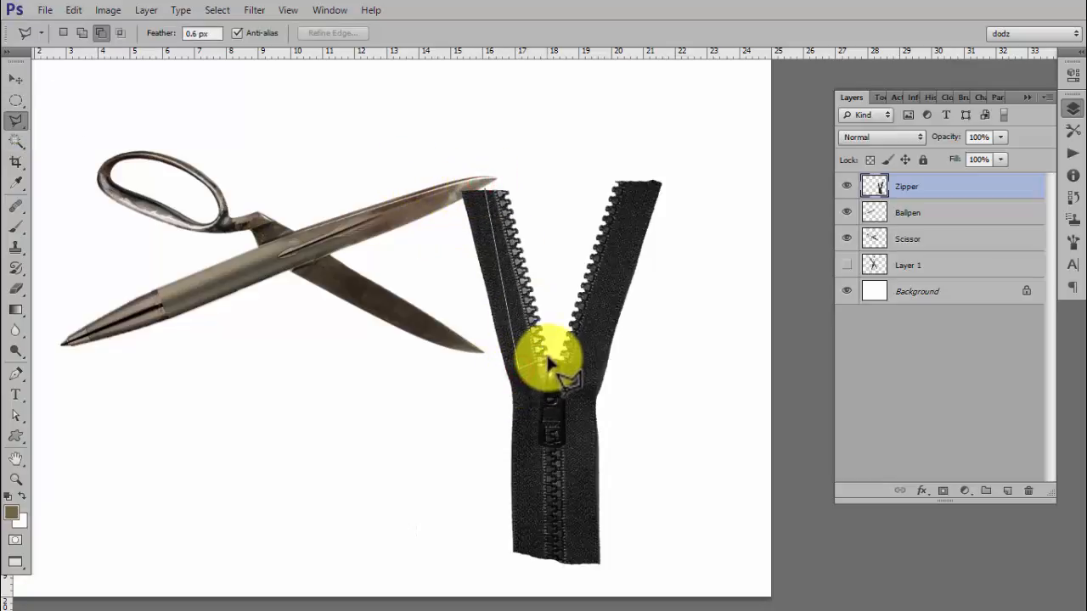
pyautogui.click(546, 362)
pyautogui.click(508, 167)
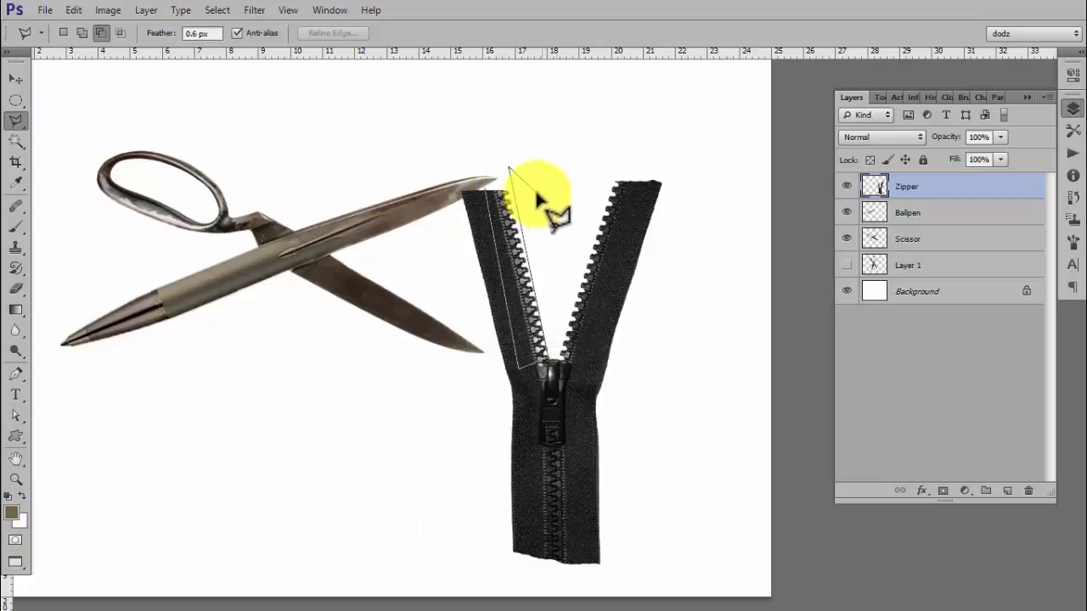
pyautogui.press('BackSpace')
pyautogui.press('BackSpace')
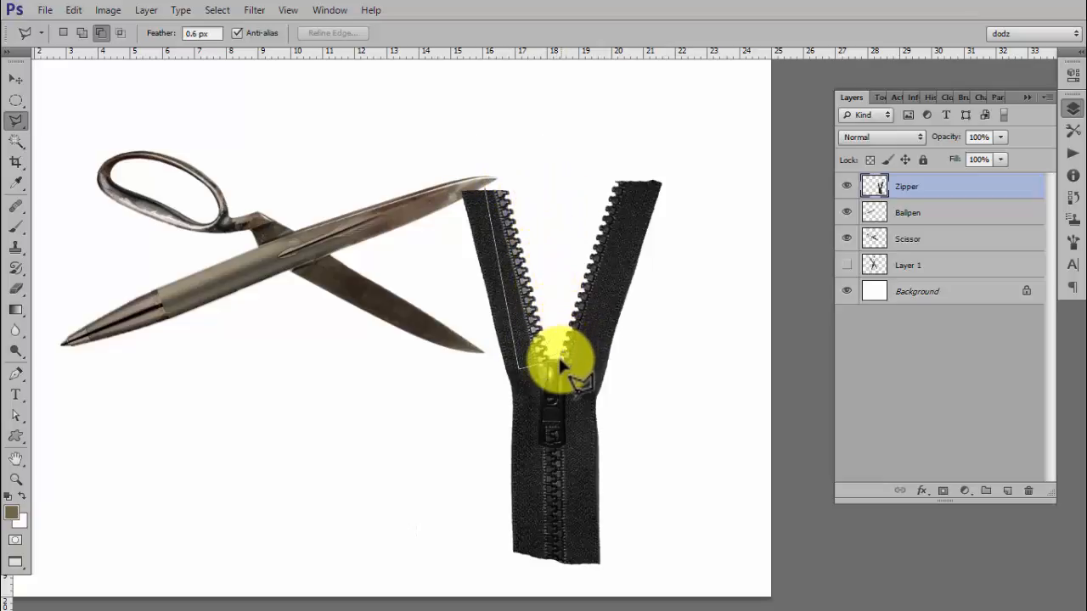
pyautogui.click(556, 363)
pyautogui.click(545, 234)
pyautogui.click(512, 127)
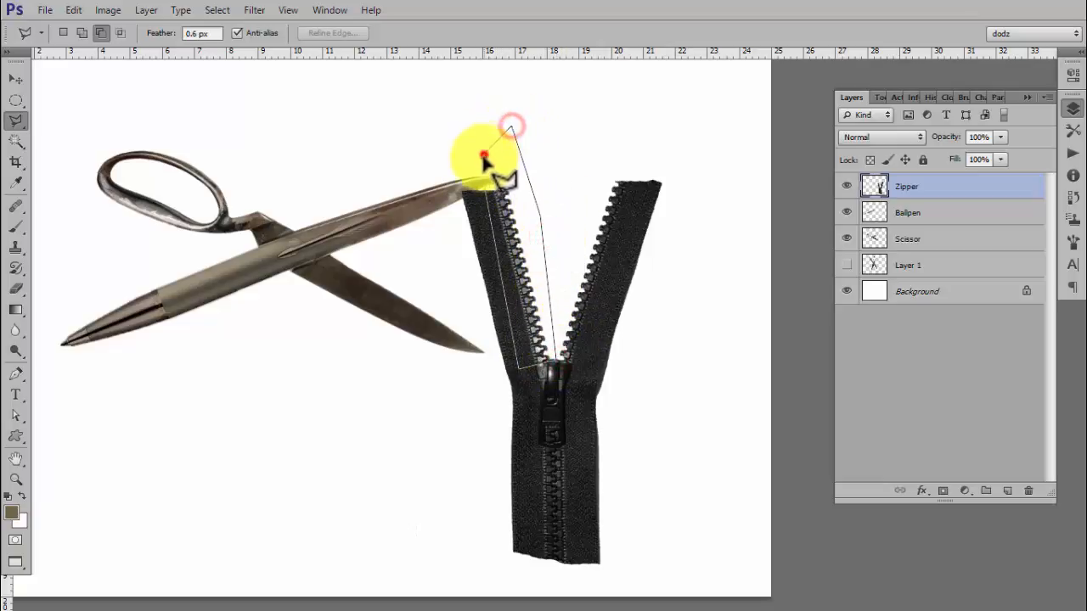
pyautogui.click(484, 154)
pyautogui.doubleClick(485, 189)
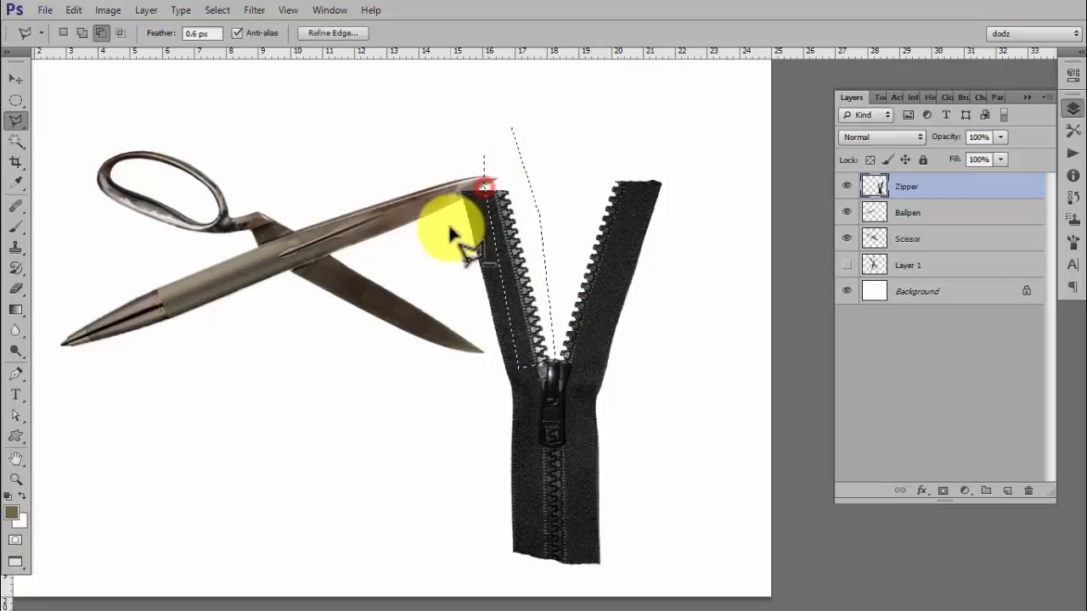
pyautogui.hotkey('ctrl', 'j')
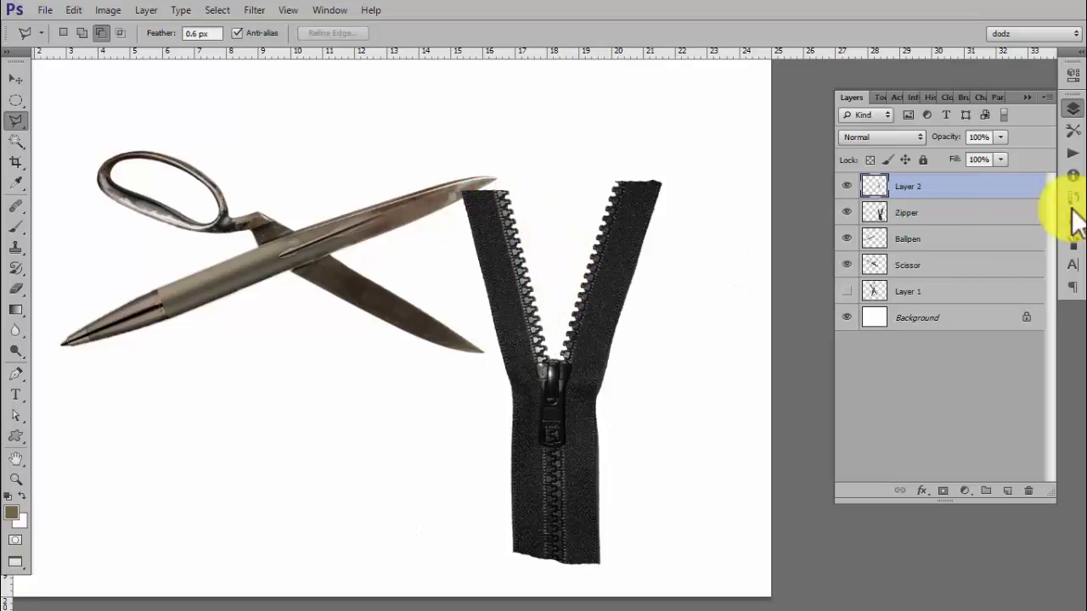
# Hide the Zipper layer and rotate the copied teeth strip about 78°, placing it along the upper blade's lower edge.
pyautogui.click(847, 213)
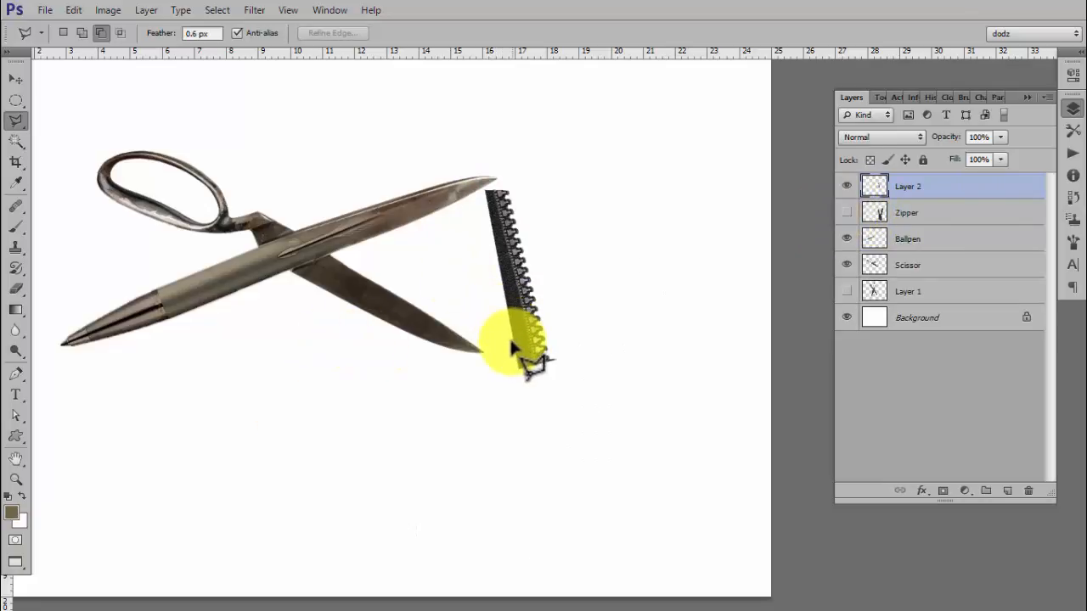
pyautogui.press('v')
pyautogui.moveTo(528, 333); pyautogui.dragTo(466, 294)
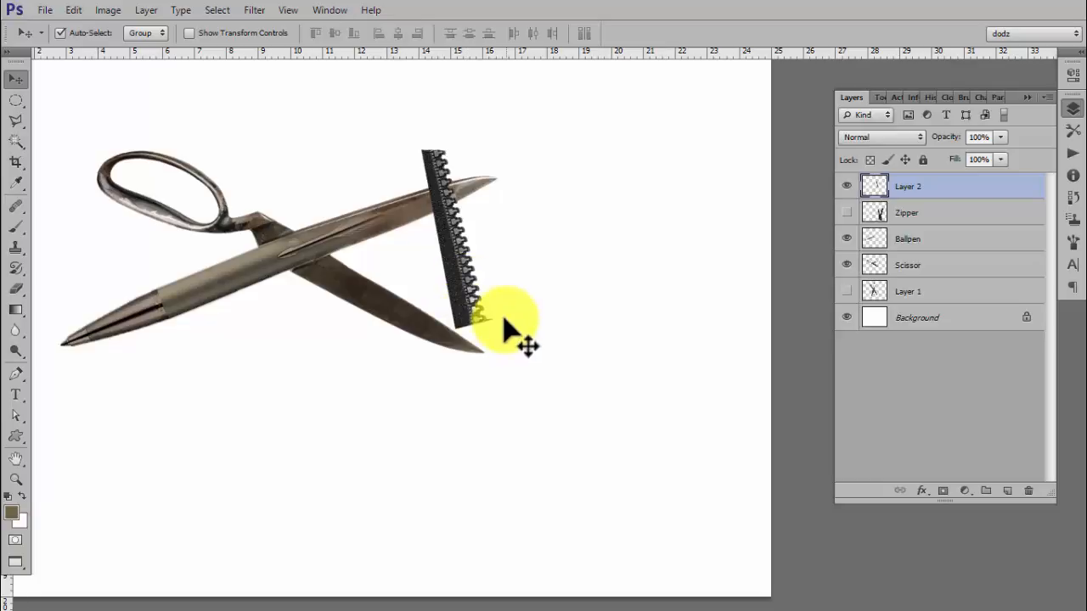
pyautogui.hotkey('ctrl', 't')
pyautogui.moveTo(528, 347); pyautogui.dragTo(376, 311)
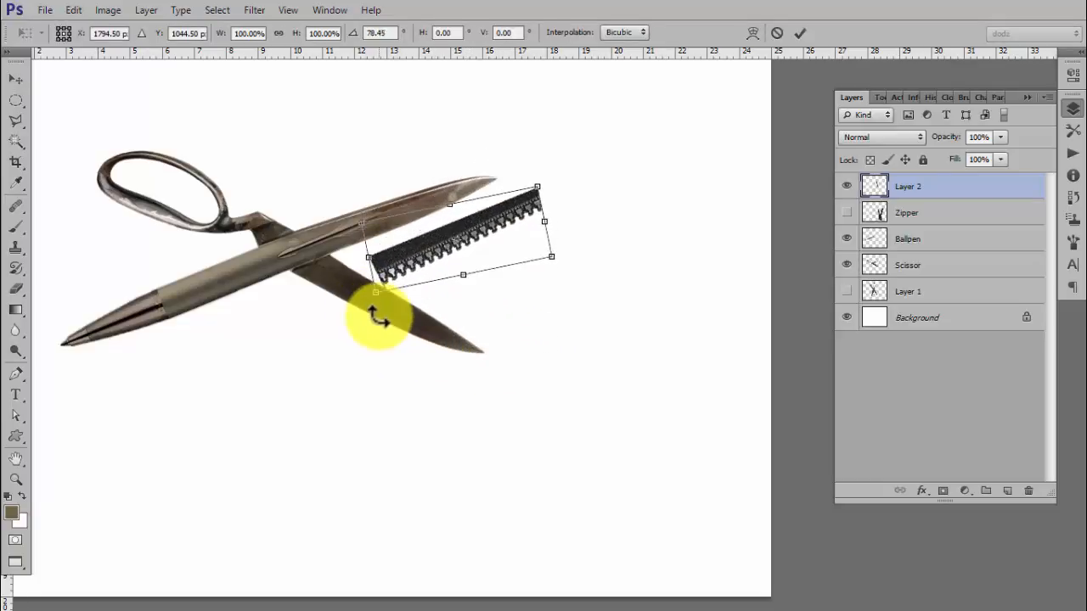
pyautogui.moveTo(436, 243); pyautogui.dragTo(406, 255)
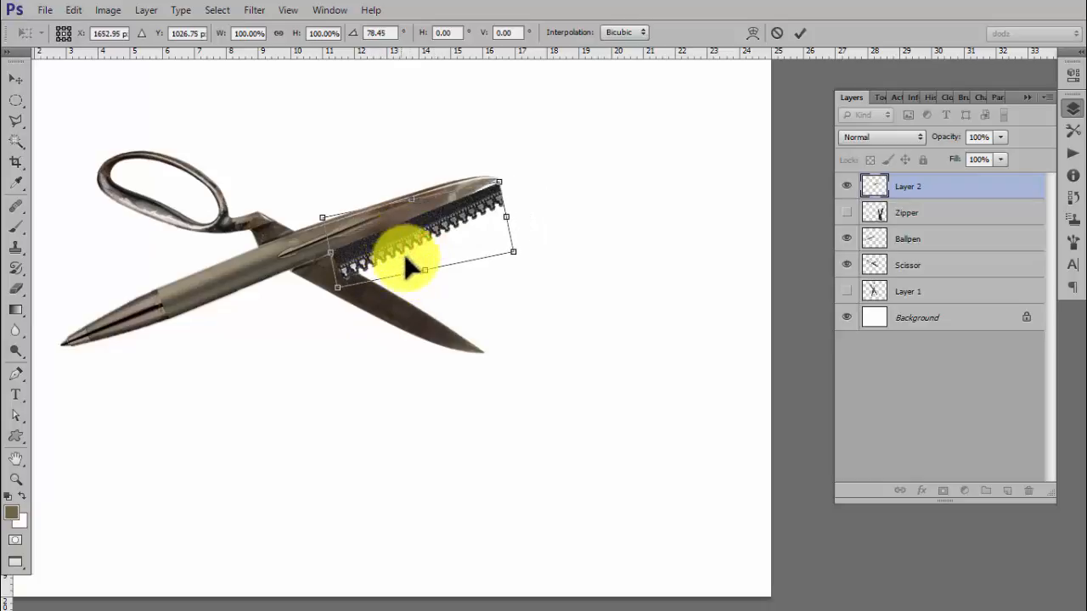
pyautogui.click(798, 34)
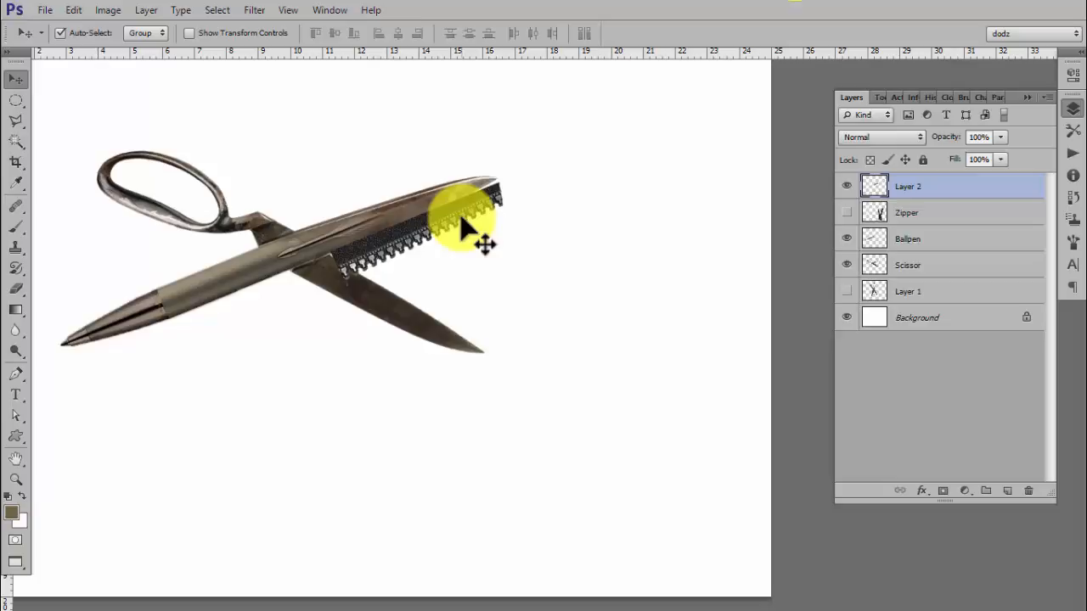
# Try rotating the teeth strip about -33° and flipping it horizontally and vertically.
pyautogui.hotkey('ctrl', 't')
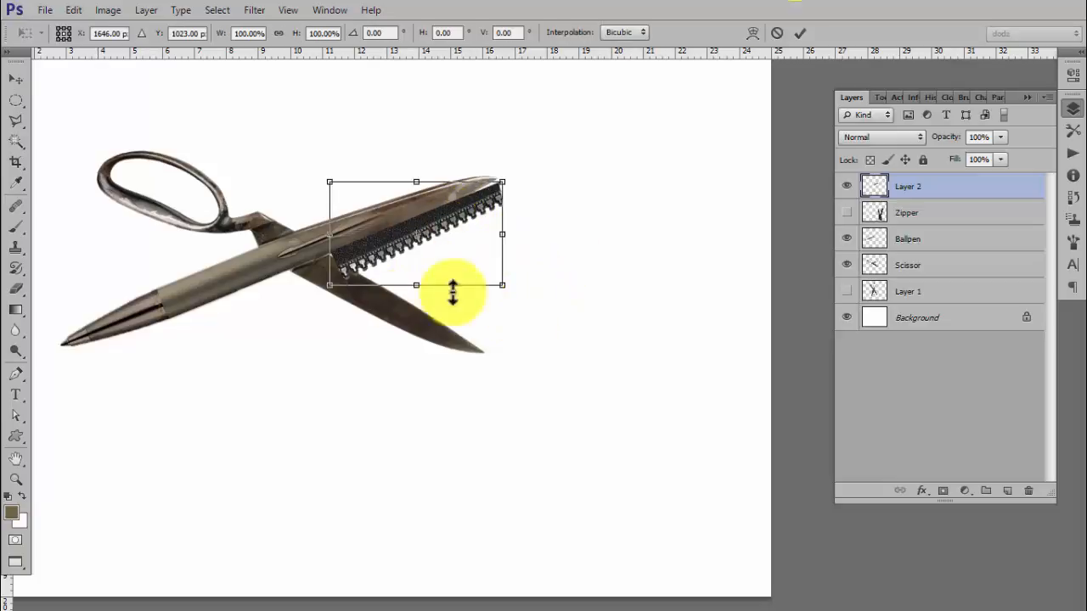
pyautogui.moveTo(518, 299); pyautogui.dragTo(531, 240)
pyautogui.rightClick(425, 225)
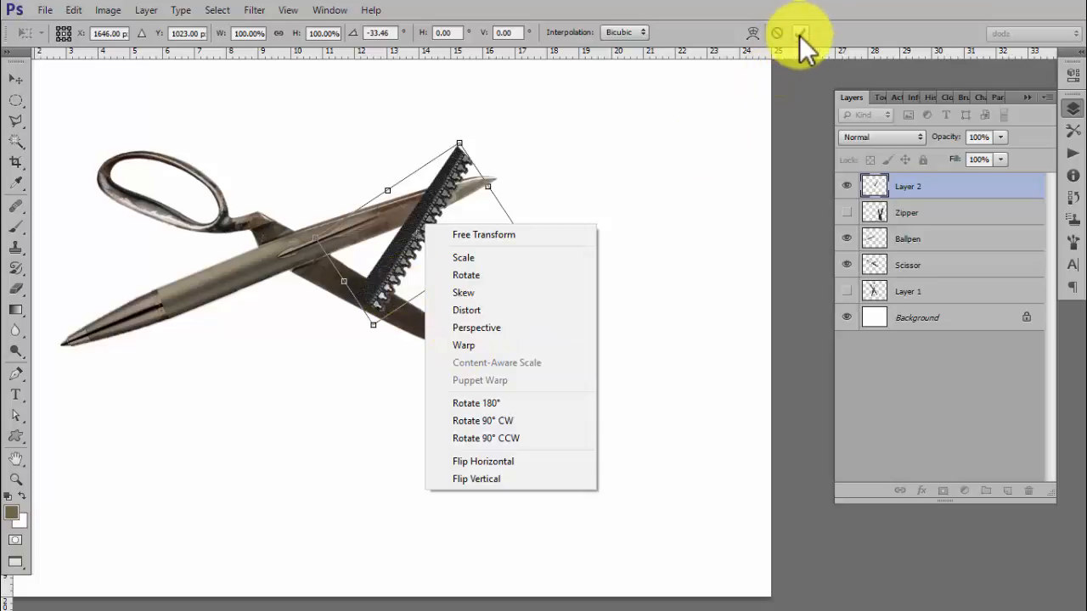
pyautogui.click(479, 461)
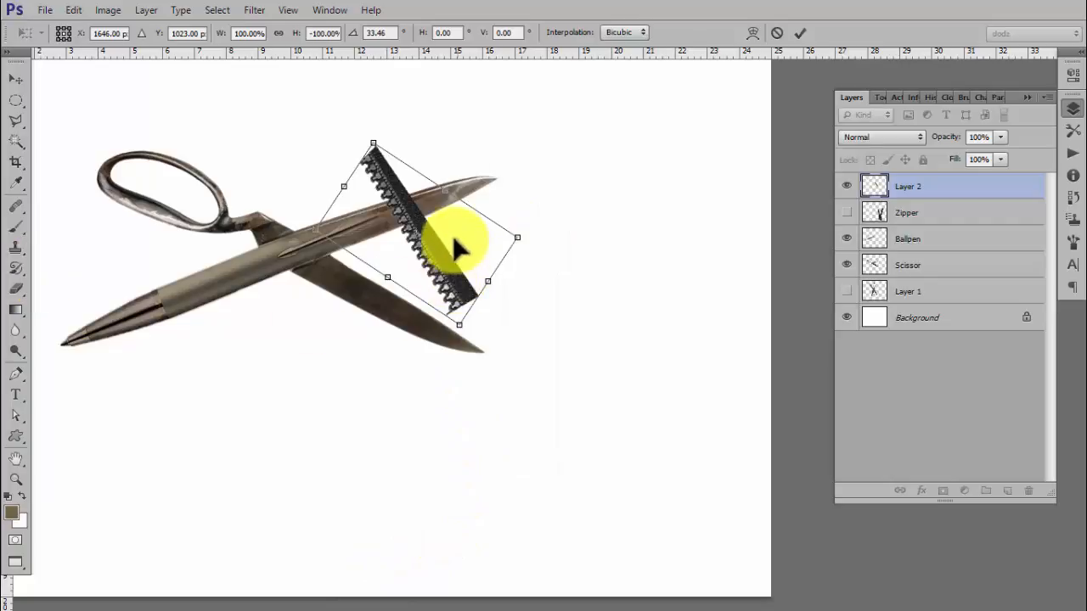
pyautogui.rightClick(437, 243)
pyautogui.click(481, 493)
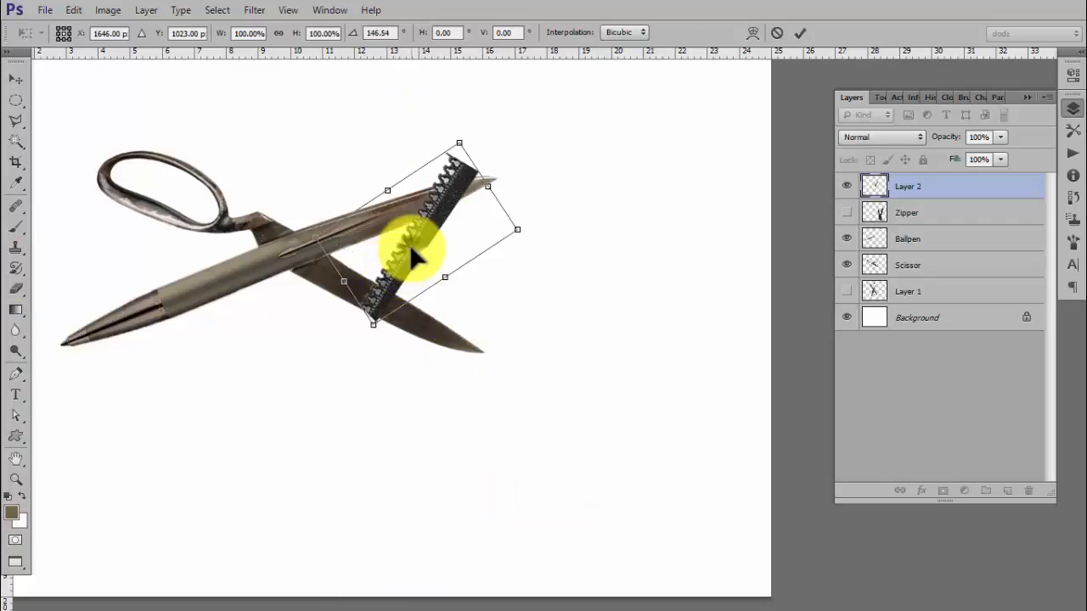
pyautogui.rightClick(415, 254)
pyautogui.click(470, 503)
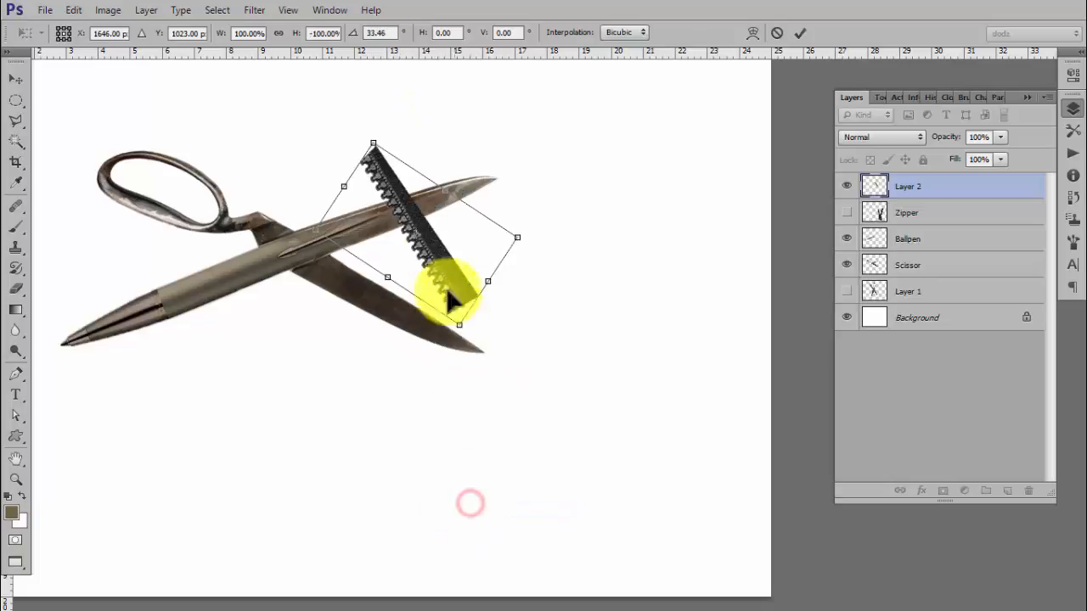
pyautogui.rightClick(436, 252)
pyautogui.click(497, 493)
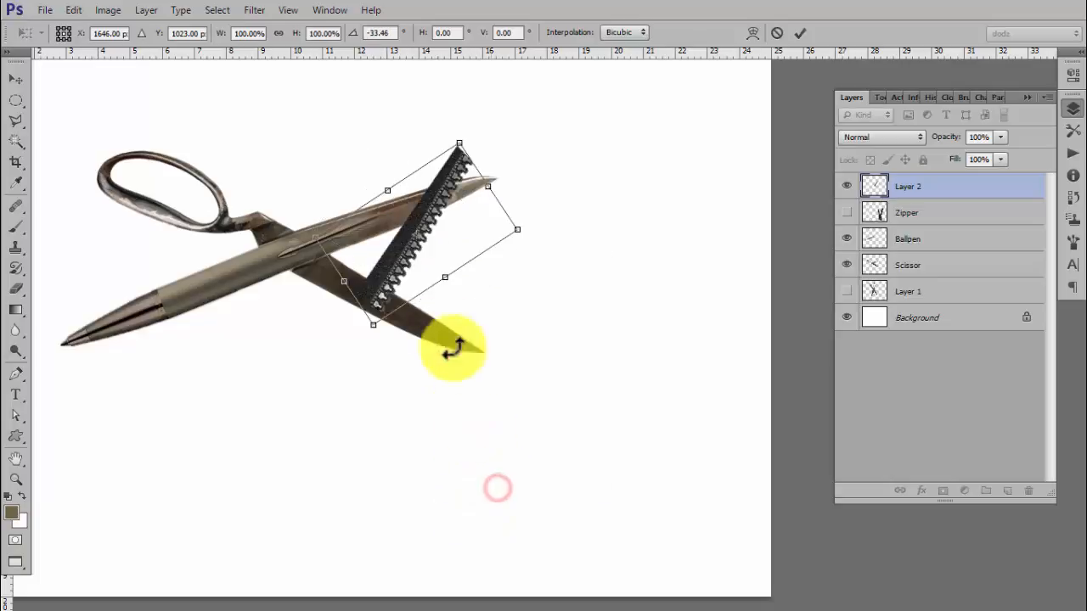
pyautogui.rightClick(412, 258)
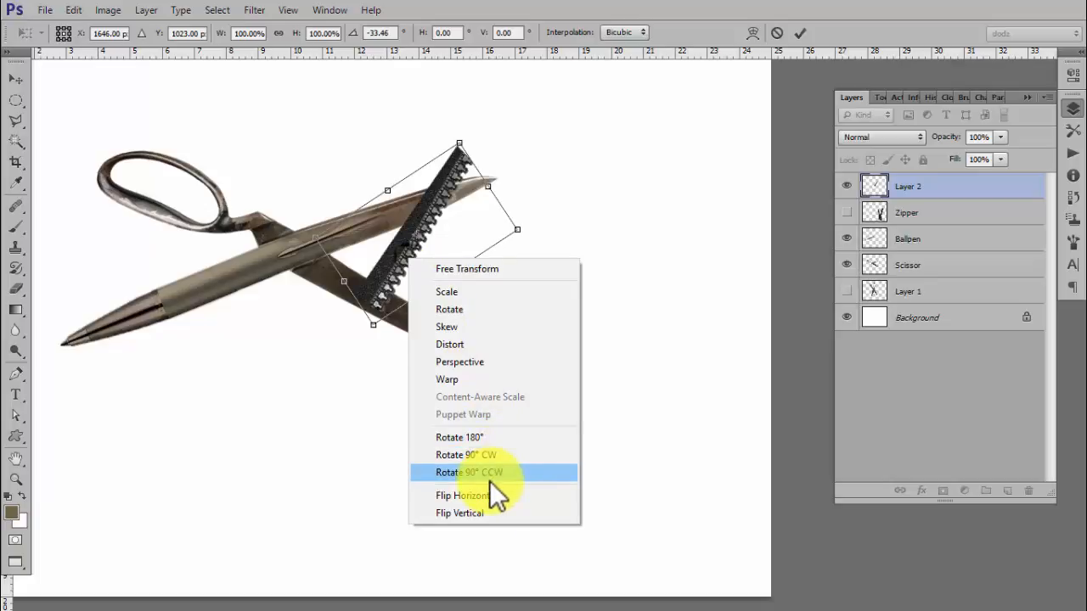
pyautogui.click(798, 38)
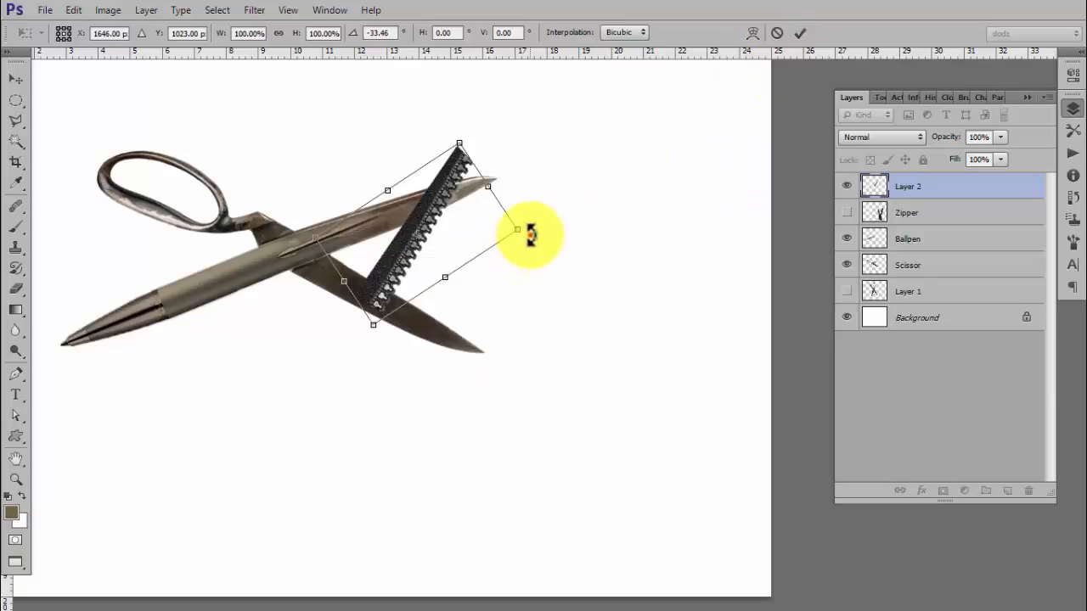
# Rotate the teeth strip to about -0.35° and shift it to line up with the upper blade, applying the transform.
pyautogui.moveTo(530, 235); pyautogui.dragTo(500, 302)
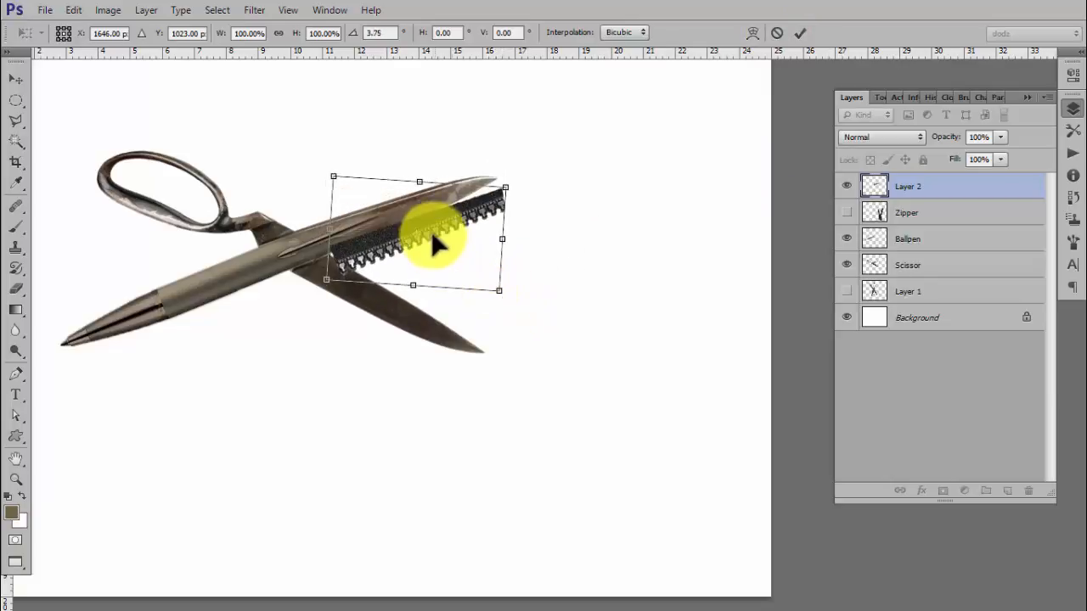
pyautogui.moveTo(435, 244); pyautogui.dragTo(428, 241)
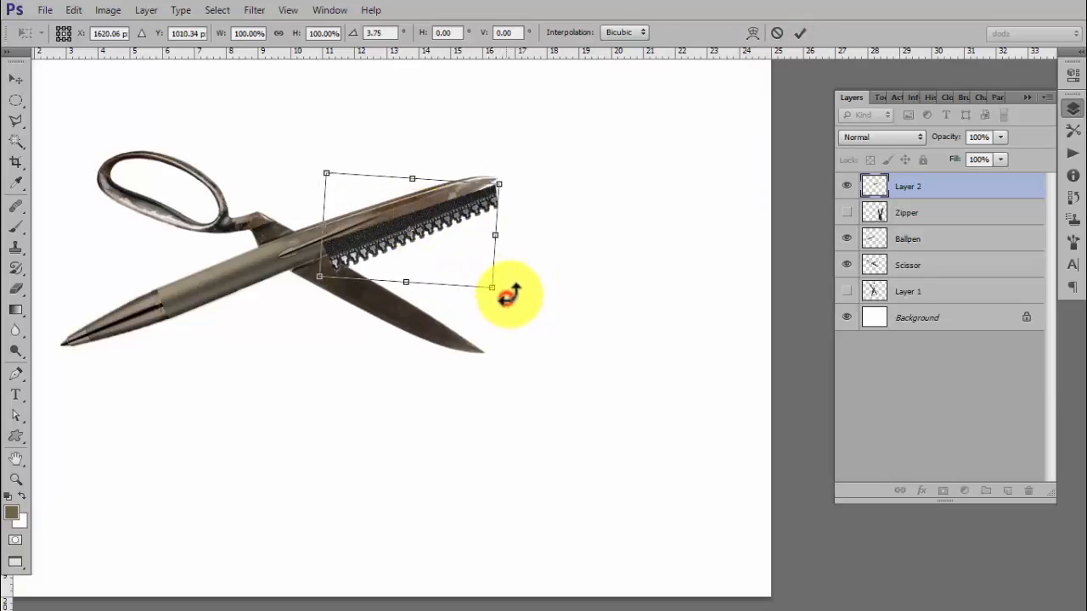
pyautogui.moveTo(507, 295); pyautogui.dragTo(512, 289)
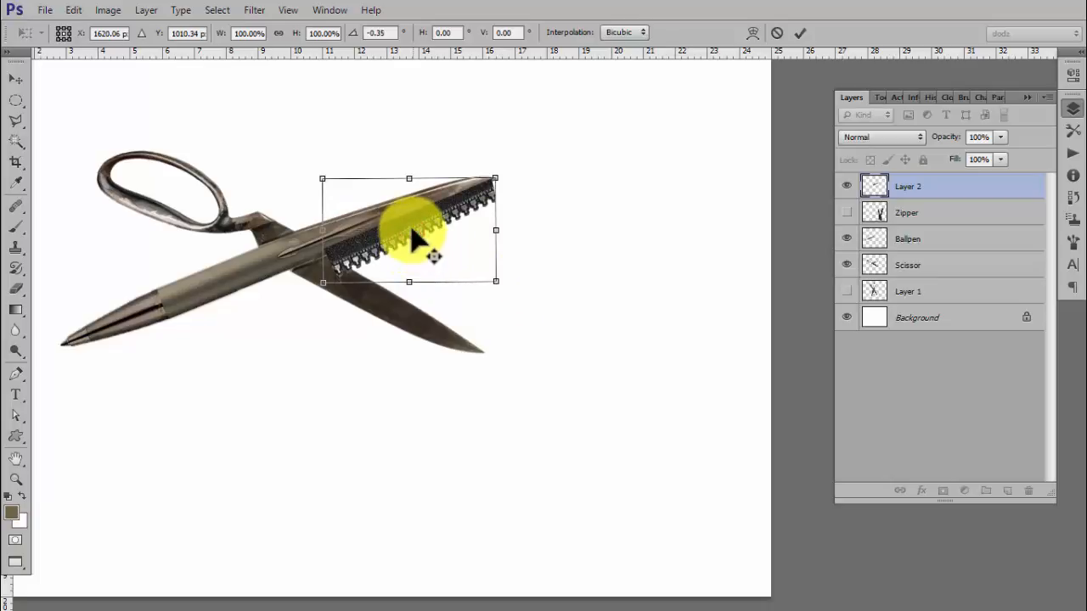
pyautogui.moveTo(400, 230)
pyautogui.mouseDown()
pyautogui.moveTo(412, 240)
pyautogui.moveTo(406, 233)
pyautogui.mouseUp()
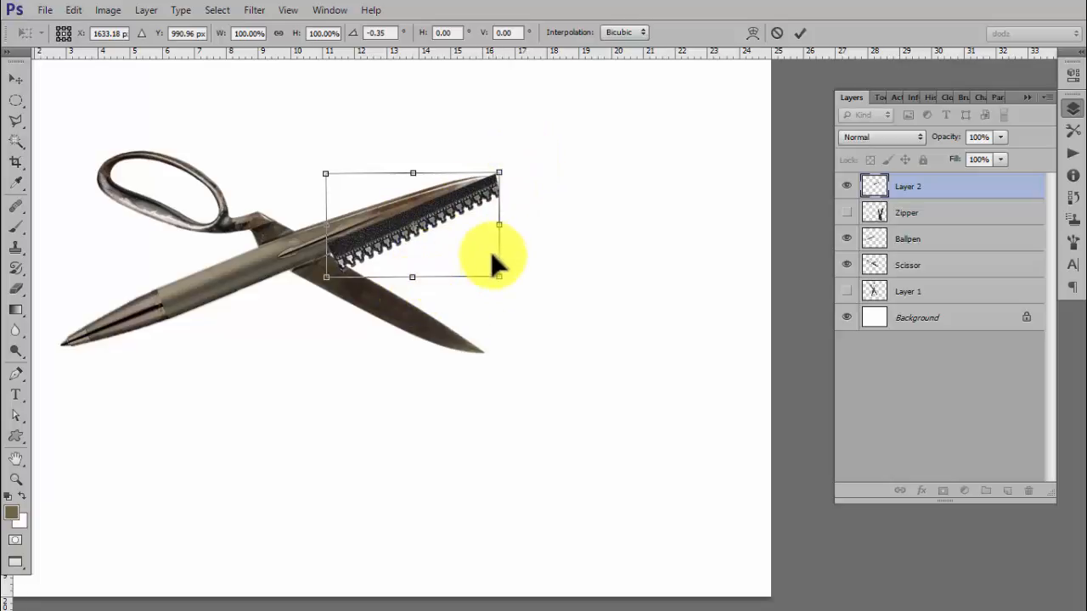
pyautogui.click(800, 34)
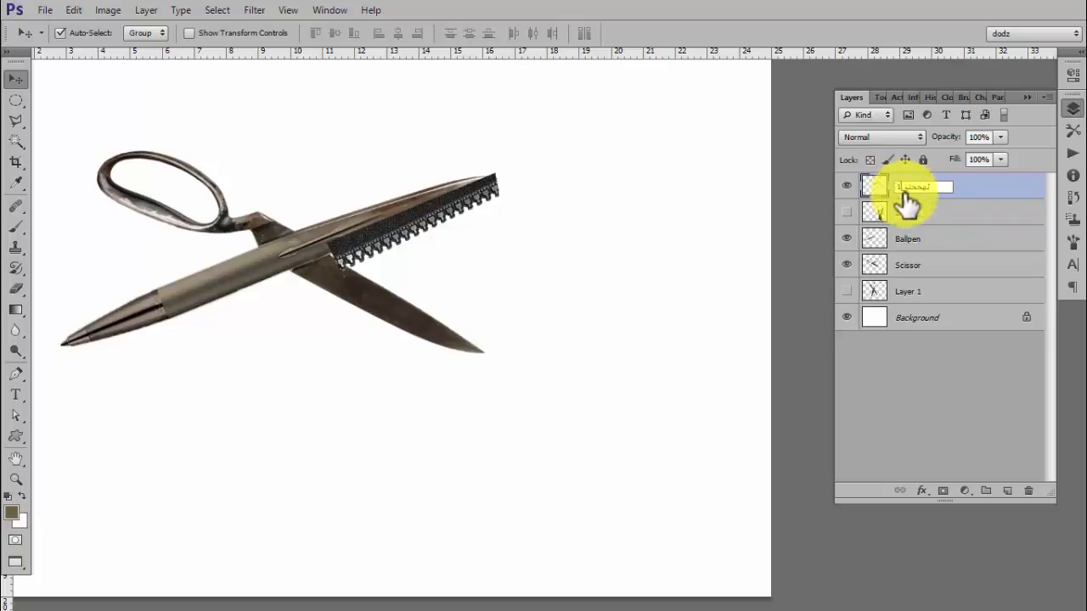
# Rename the teeth strip's layer "zipper" and place it directly below the Scissor layer.
pyautogui.doubleClick(931, 187)
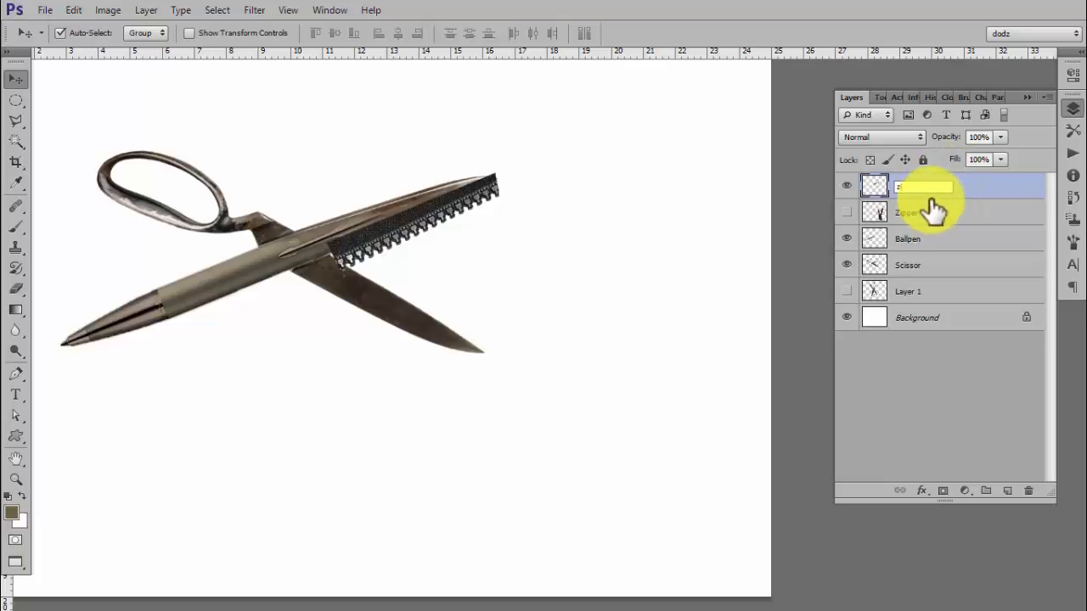
pyautogui.write('zipper')
pyautogui.click(925, 205)
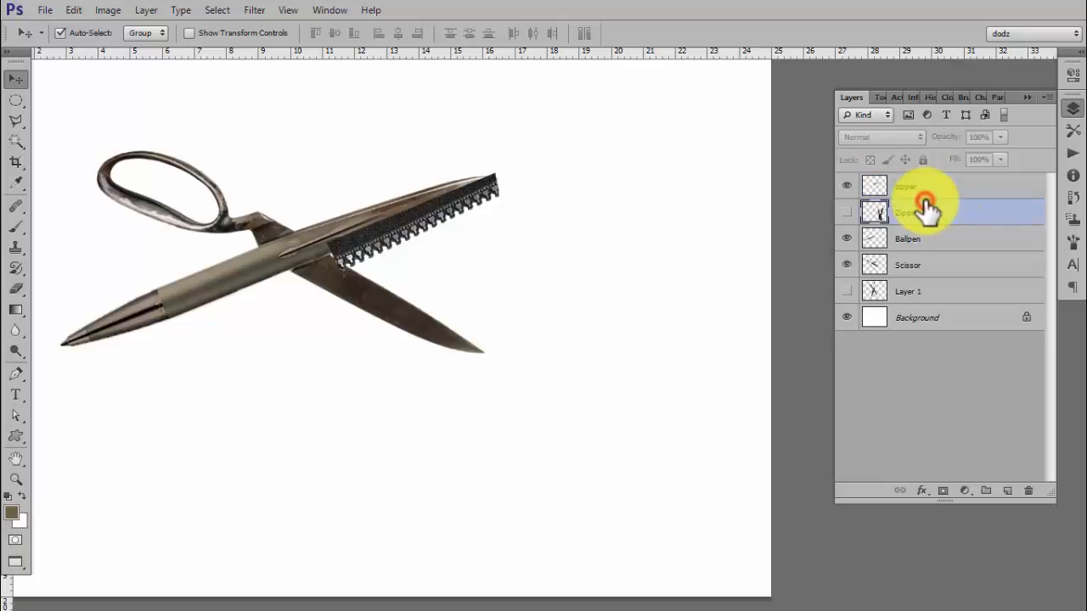
pyautogui.click(932, 193)
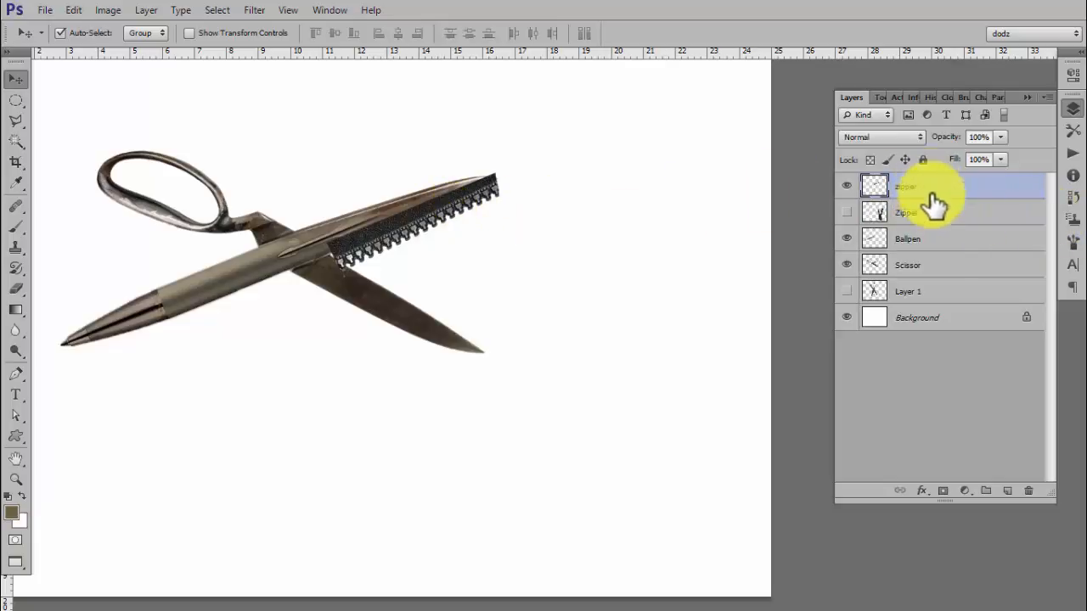
pyautogui.click(908, 270)
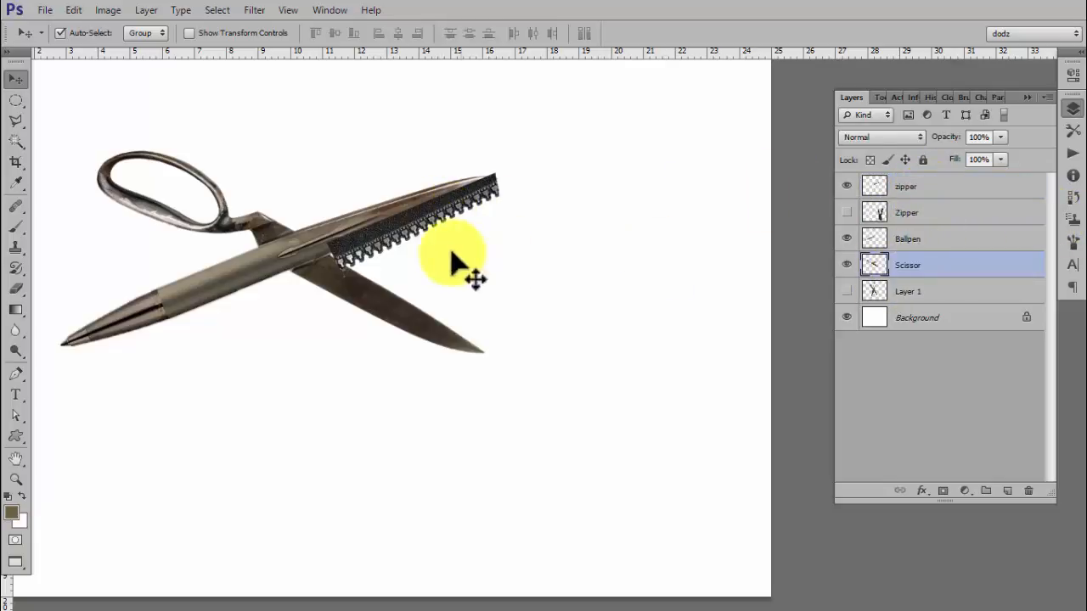
pyautogui.moveTo(396, 214)
pyautogui.mouseDown()
pyautogui.moveTo(424, 270)
pyautogui.moveTo(404, 248)
pyautogui.moveTo(413, 231)
pyautogui.moveTo(392, 215)
pyautogui.mouseUp()
pyautogui.moveTo(922, 189); pyautogui.dragTo(951, 270)
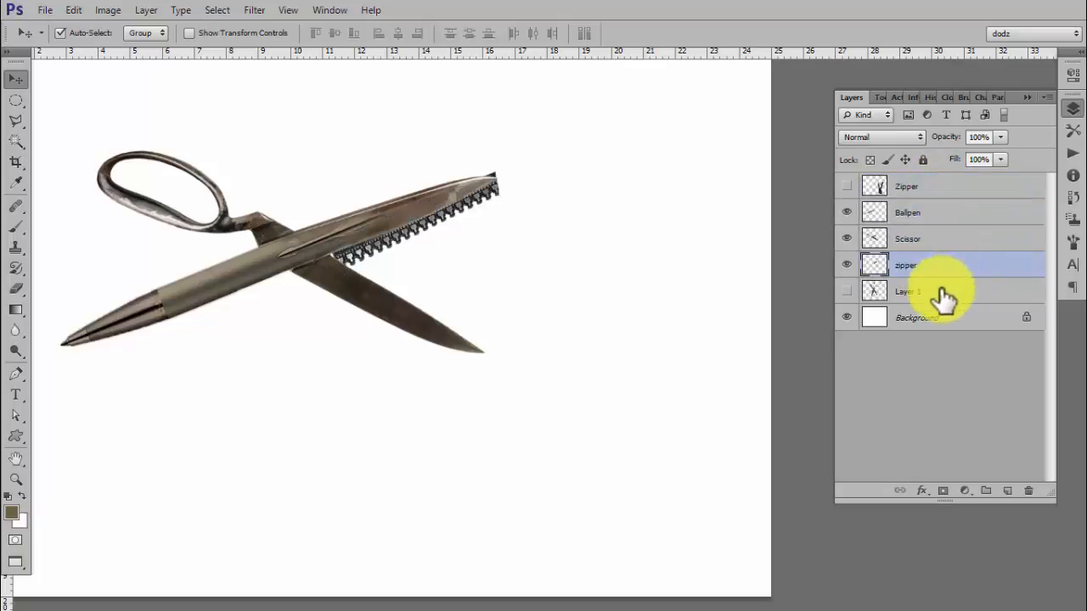
# Stretch the teeth strip to 104.38% width and 102.56% height so it spans the upper blade from pivot to tip.
pyautogui.scroll(2, 425, 279)
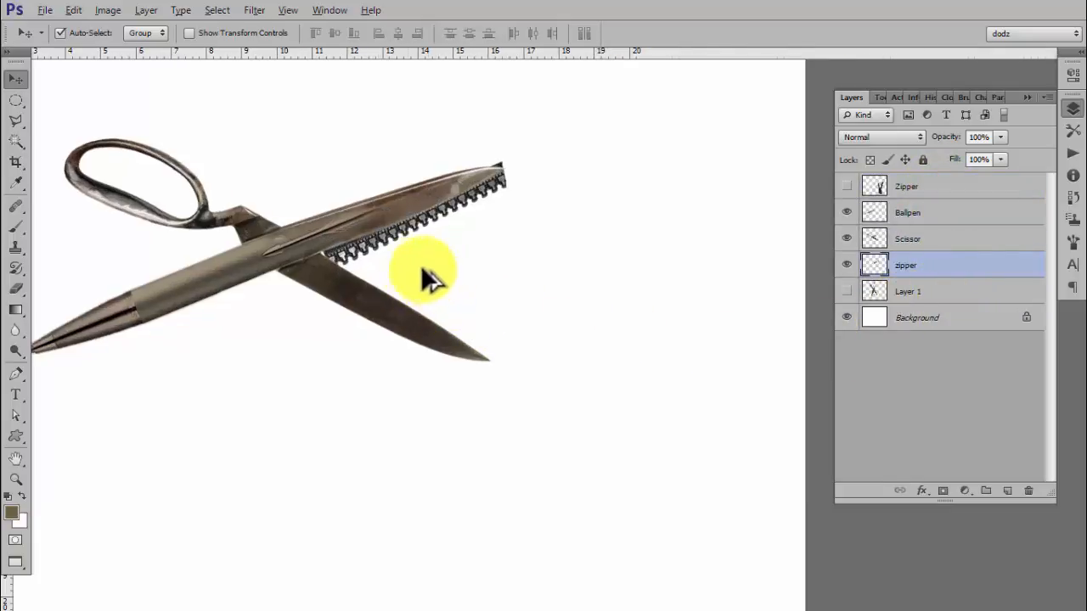
pyautogui.scroll(2, 498, 165)
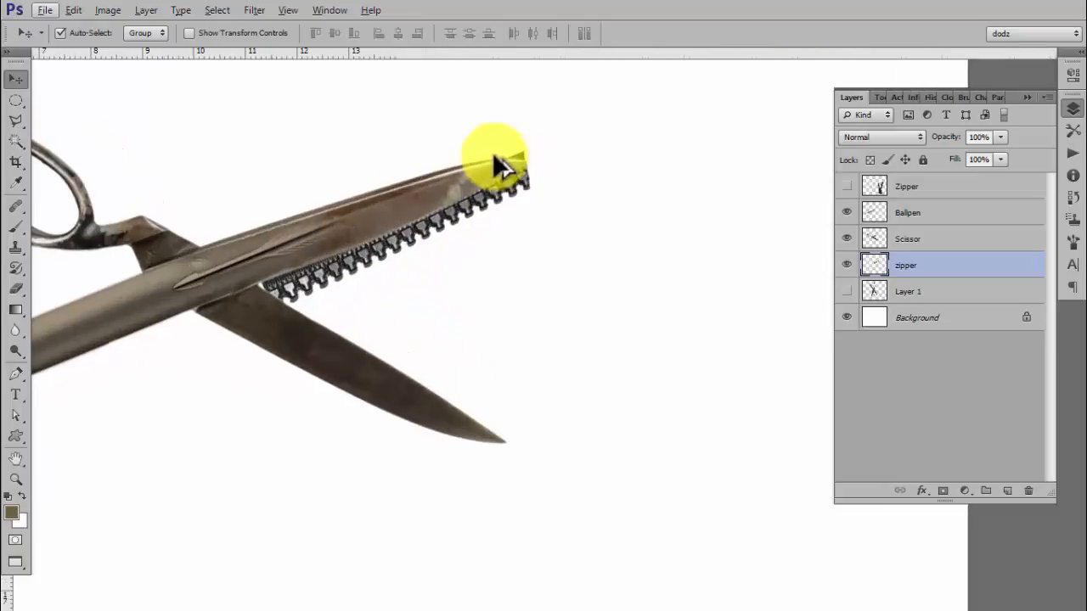
pyautogui.hotkey('ctrl', 't')
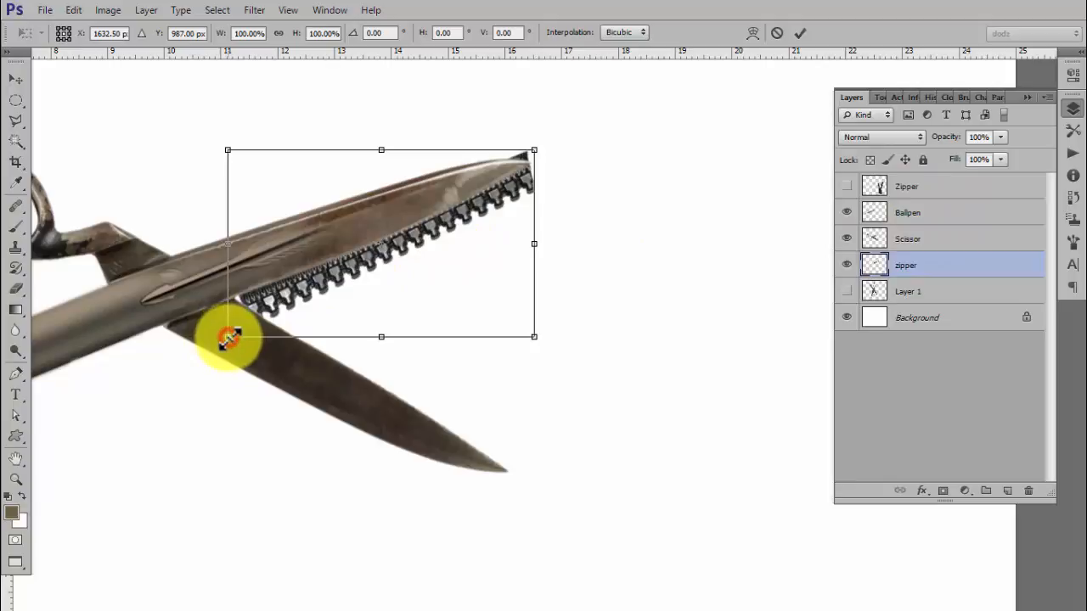
pyautogui.moveTo(227, 340); pyautogui.dragTo(215, 343)
pyautogui.moveTo(217, 338); pyautogui.dragTo(214, 338)
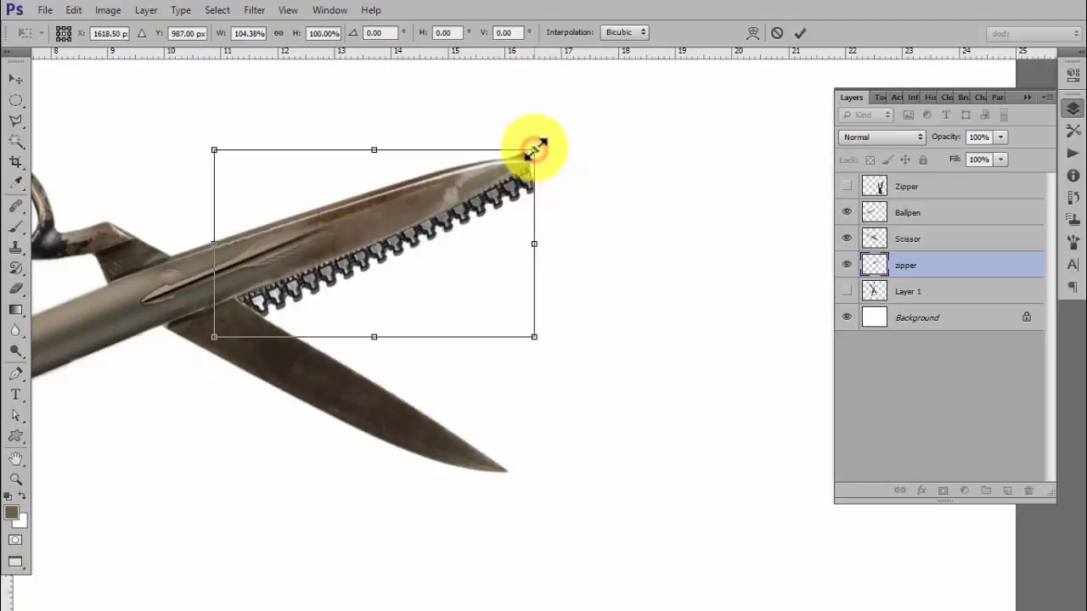
pyautogui.moveTo(533, 150); pyautogui.dragTo(535, 145)
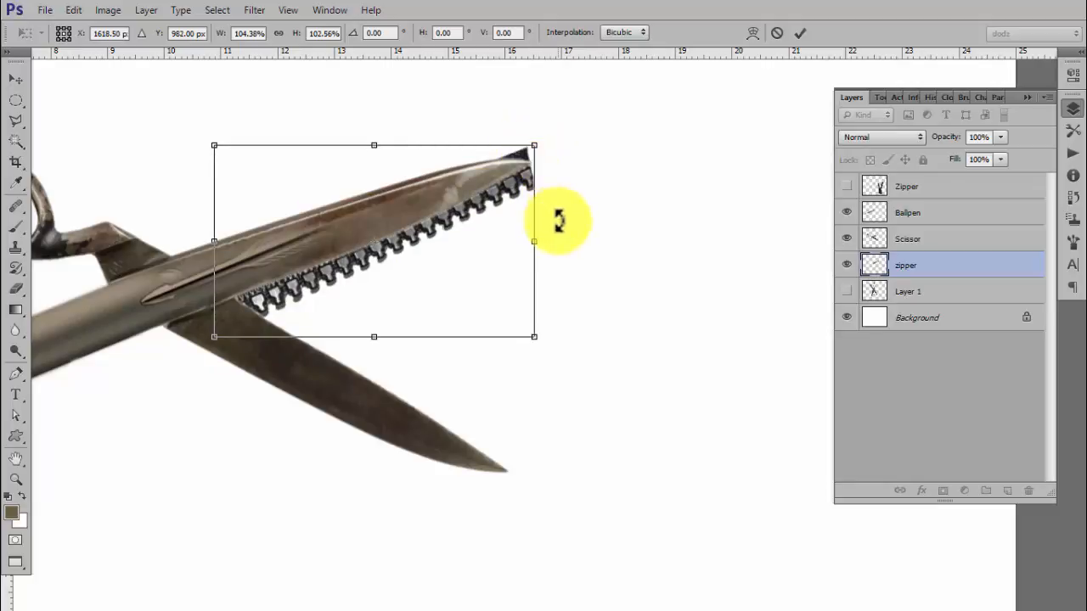
pyautogui.click(800, 33)
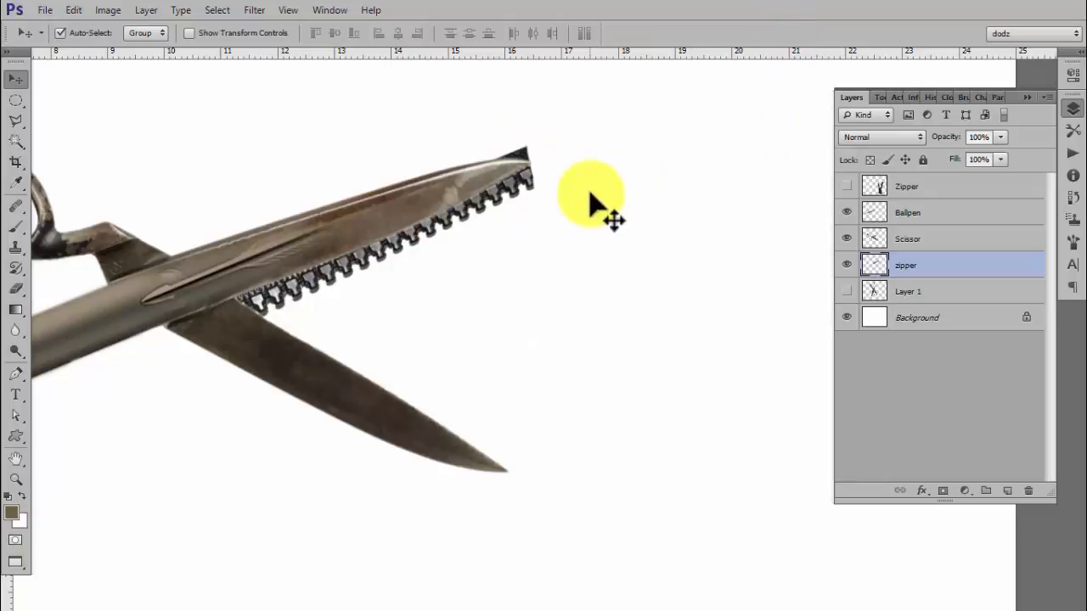
pyautogui.scroll(1, 586, 169)
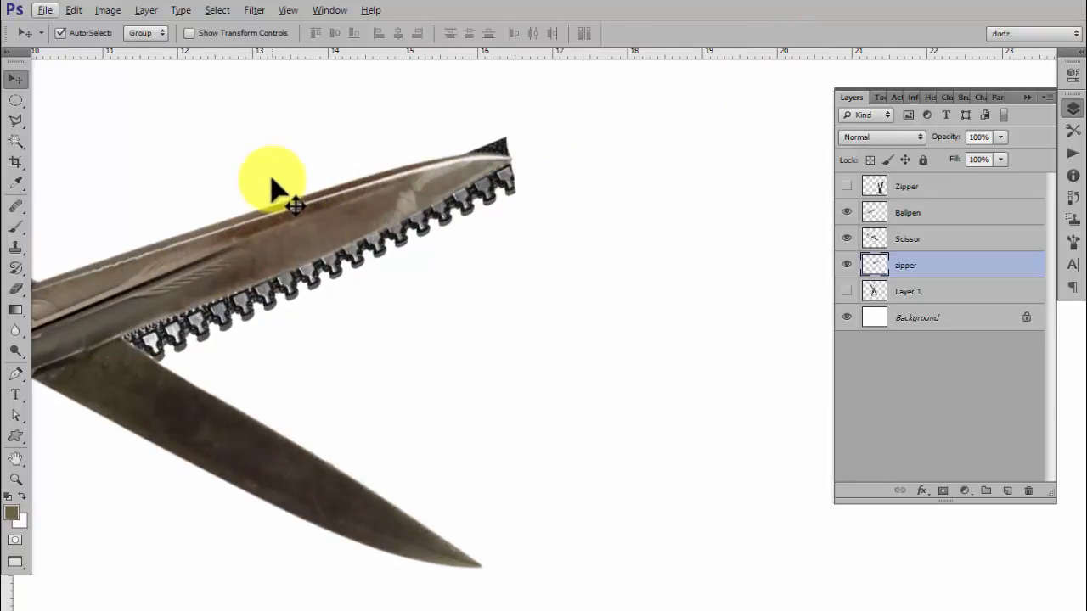
pyautogui.press('e')
pyautogui.hotkey('alt', 'e')
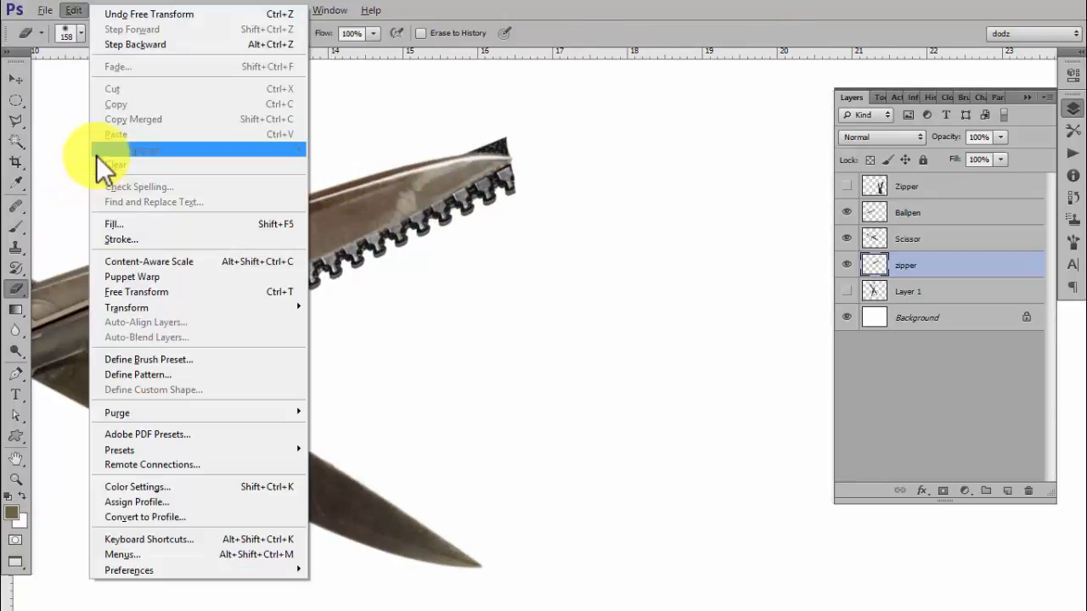
pyautogui.click(357, 102)
pyautogui.click(490, 114)
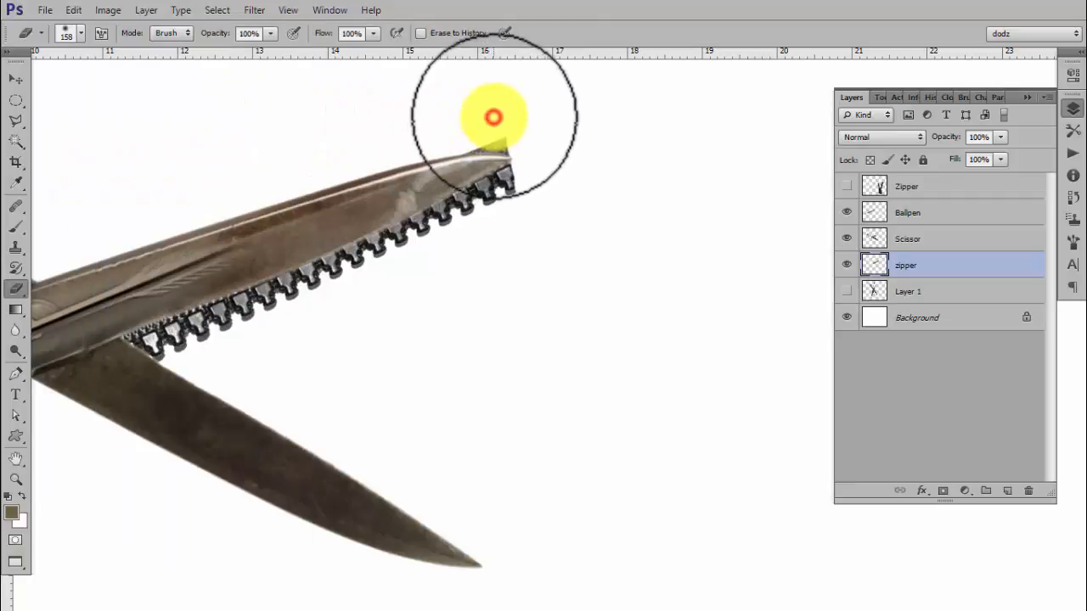
pyautogui.press('v')
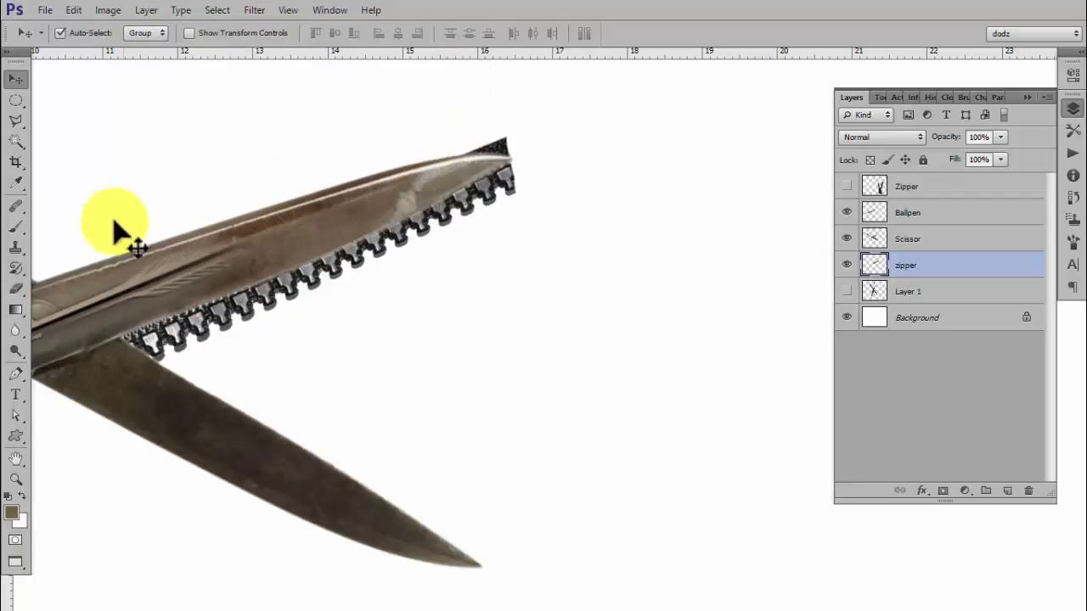
# Select the zipper fabric sticking out above the upper blade's tip with the Polygonal Lasso, delete it, and deselect.
pyautogui.click(17, 123)
pyautogui.click(501, 156)
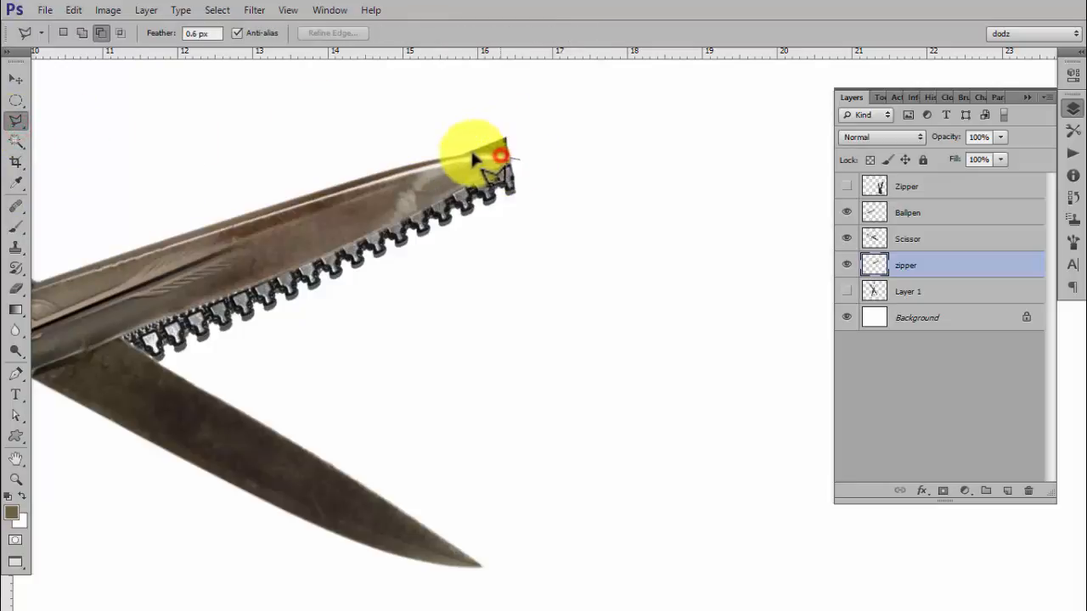
pyautogui.click(419, 138)
pyautogui.click(520, 121)
pyautogui.click(546, 157)
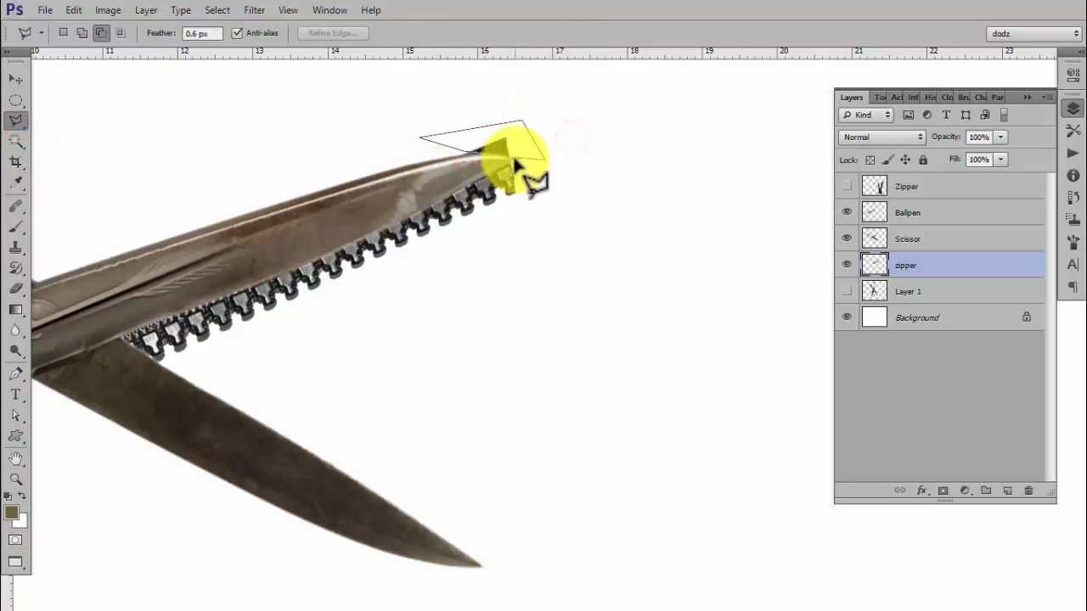
pyautogui.doubleClick(518, 160)
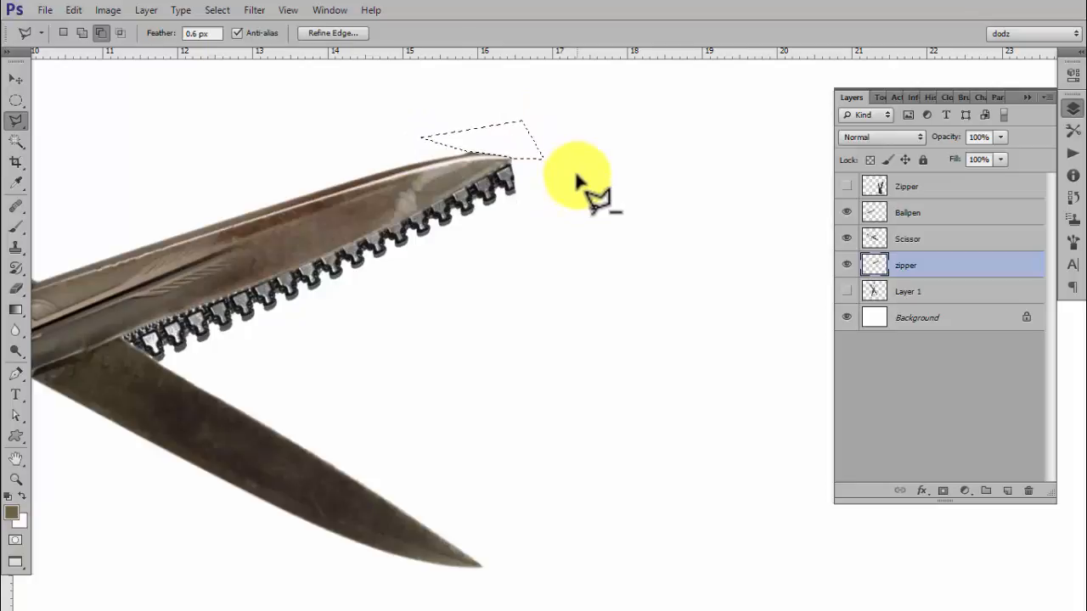
pyautogui.scroll(1, 474, 161)
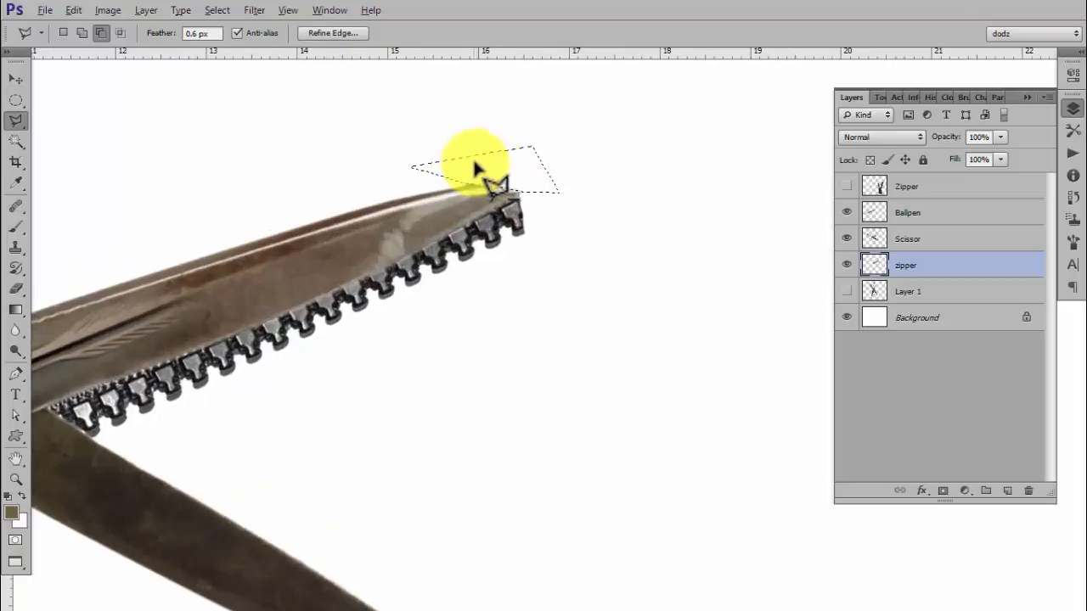
pyautogui.hotkey('ctrl', 'd')
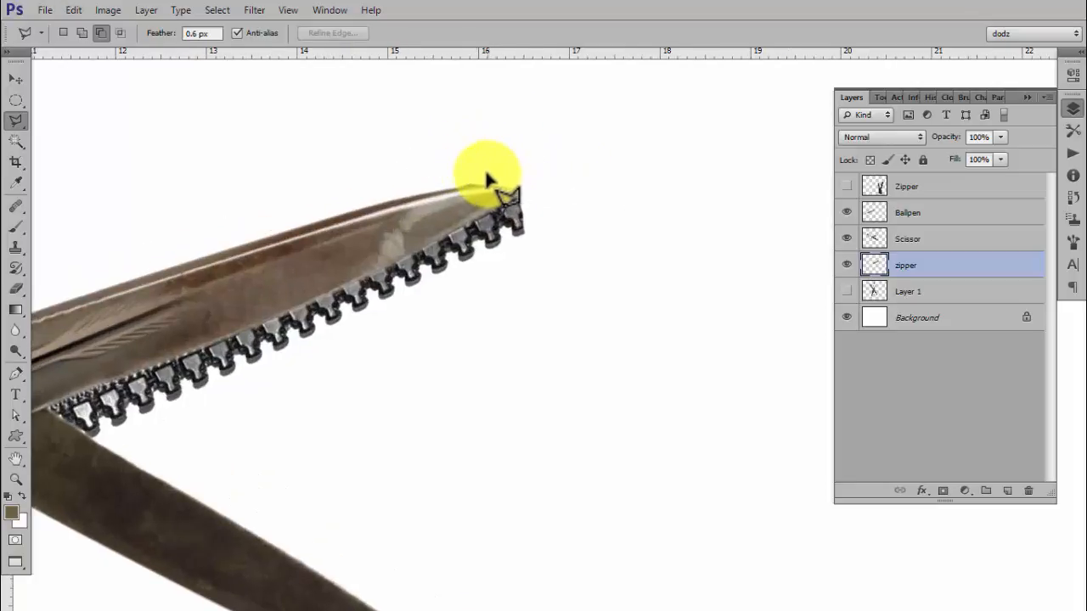
# Erase the remaining fabric fringe around the upper blade's tip using a hard round Eraser brush of 20 px.
pyautogui.press('e')
pyautogui.press('[')
pyautogui.press('[')
pyautogui.press('[')
pyautogui.press('[')
pyautogui.press('[')
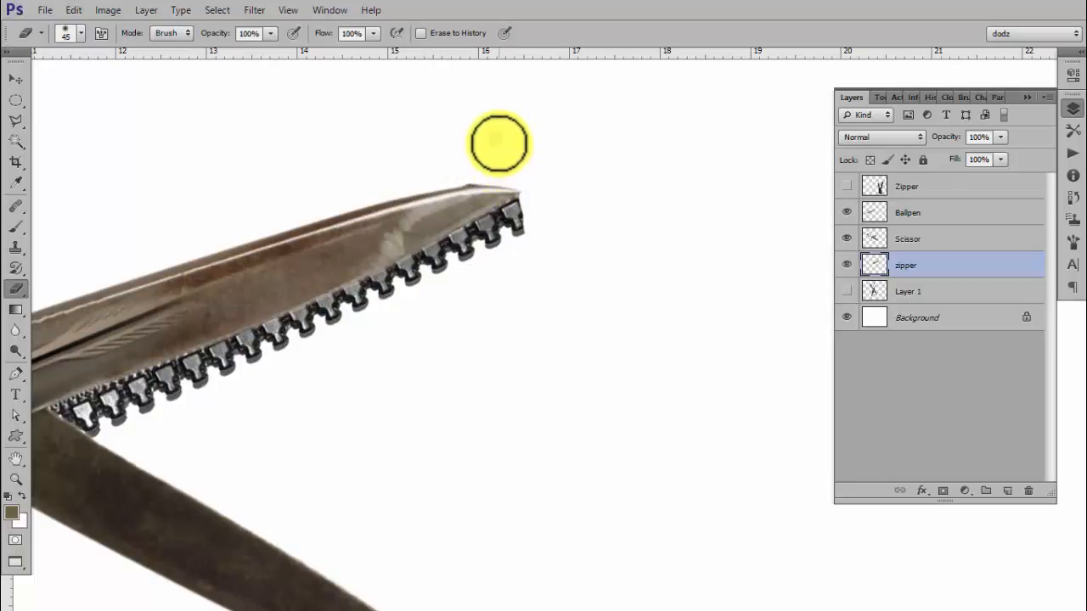
pyautogui.rightClick(500, 143)
pyautogui.moveTo(549, 181); pyautogui.dragTo(530, 184)
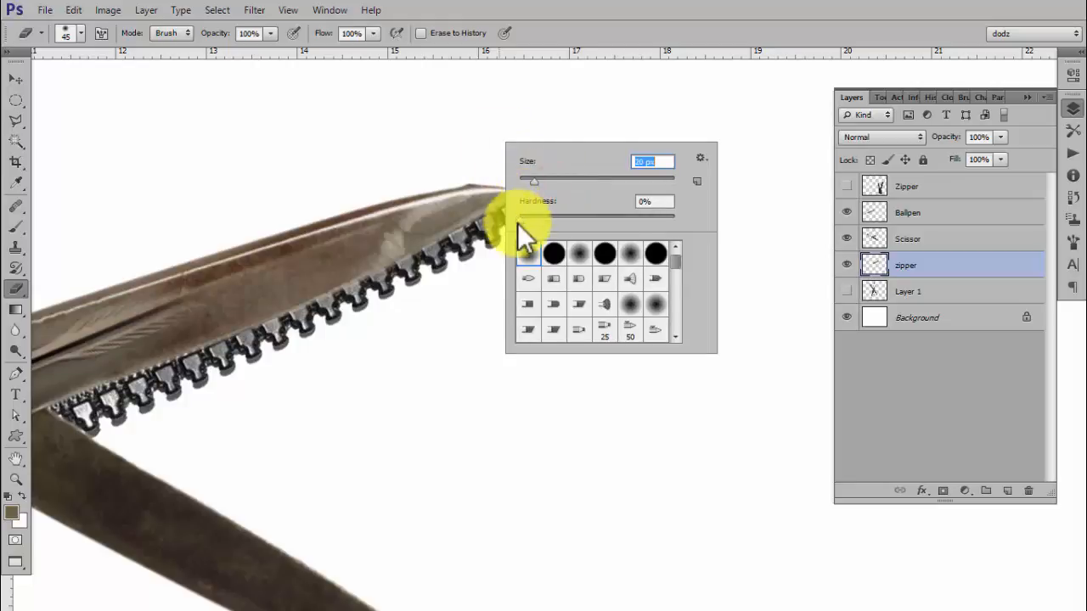
pyautogui.click(559, 257)
pyautogui.click(447, 162)
pyautogui.moveTo(447, 162)
pyautogui.mouseDown()
pyautogui.moveTo(470, 182)
pyautogui.moveTo(495, 181)
pyautogui.moveTo(428, 175)
pyautogui.moveTo(558, 174)
pyautogui.mouseUp()
pyautogui.click(534, 186)
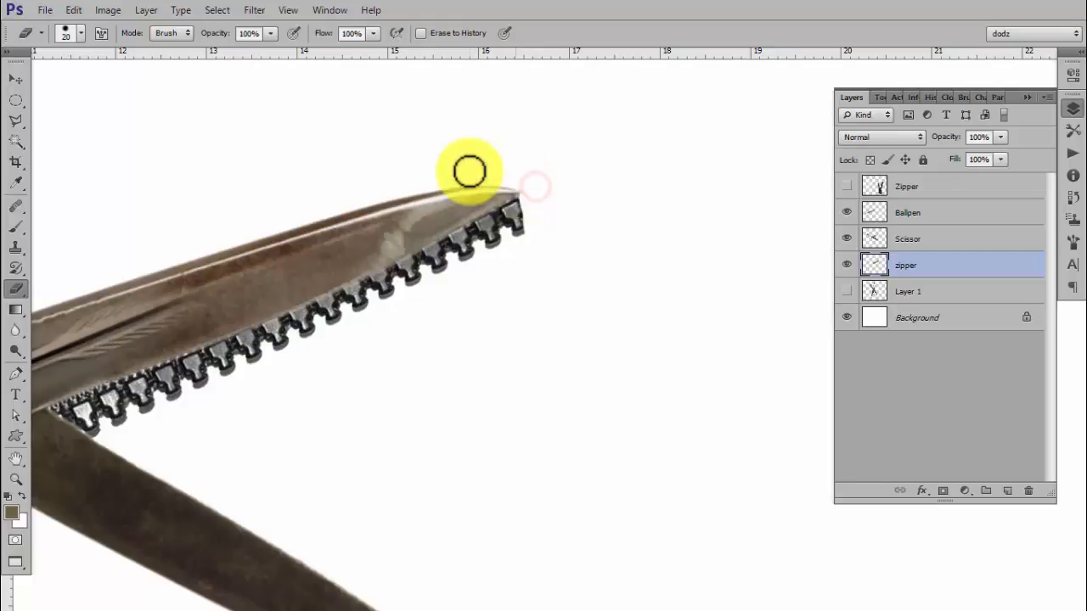
pyautogui.moveTo(564, 214)
pyautogui.mouseDown()
pyautogui.moveTo(537, 214)
pyautogui.moveTo(519, 191)
pyautogui.mouseUp()
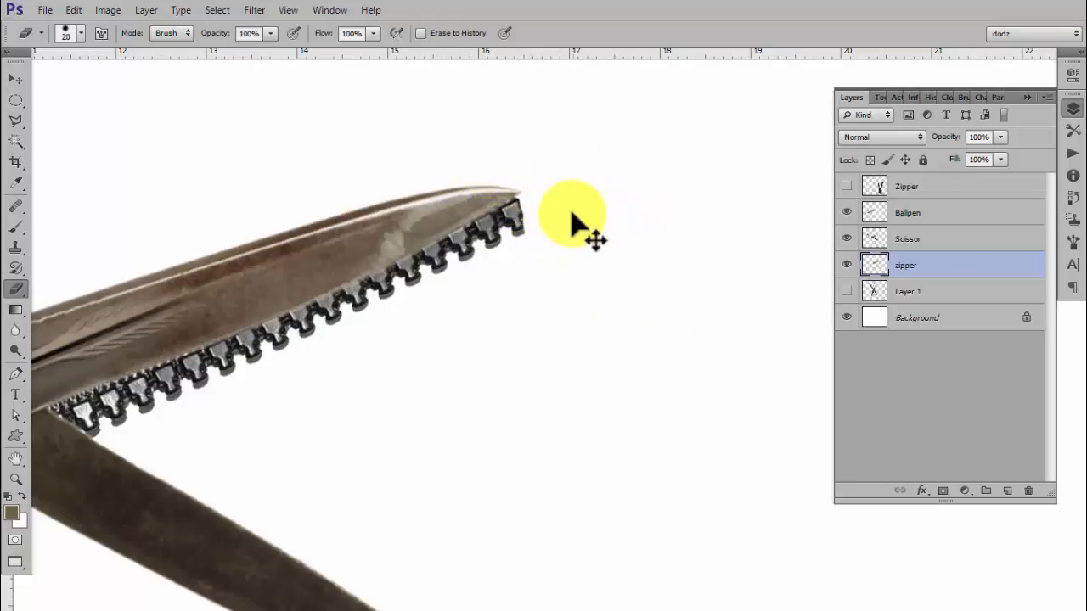
# Adjust the end of the teeth strip at the upper blade's tip with Free Transform and apply it.
pyautogui.hotkey('ctrl', 't')
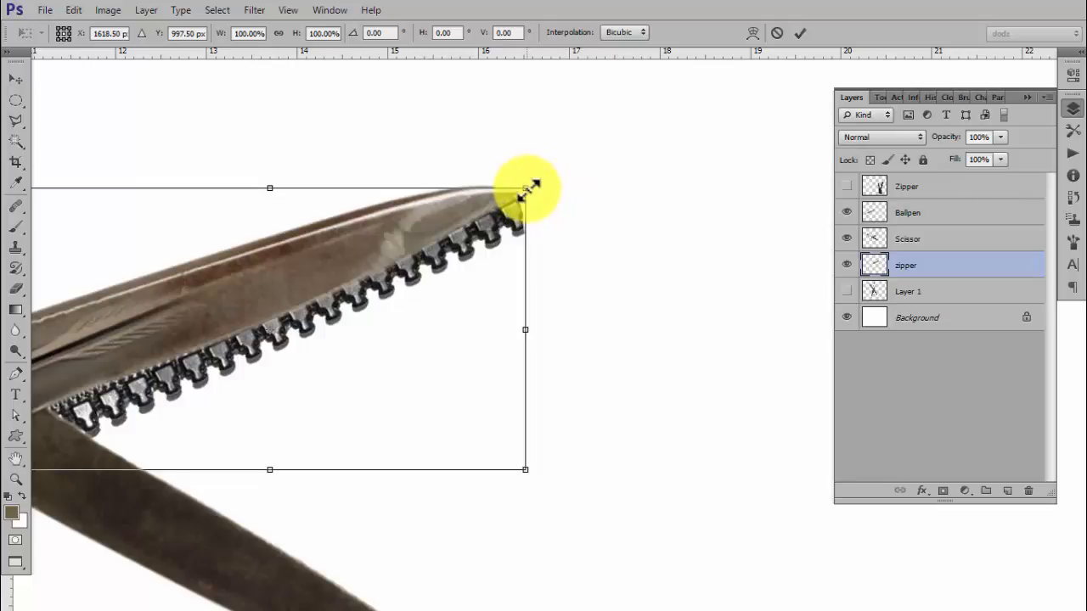
pyautogui.moveTo(527, 188)
pyautogui.mouseDown()
pyautogui.moveTo(533, 182)
pyautogui.moveTo(444, 187)
pyautogui.moveTo(476, 187)
pyautogui.mouseUp()
pyautogui.click(801, 32)
pyautogui.press('e')
pyautogui.scroll(-2, 580, 291)
pyautogui.scroll(-2, 565, 293)
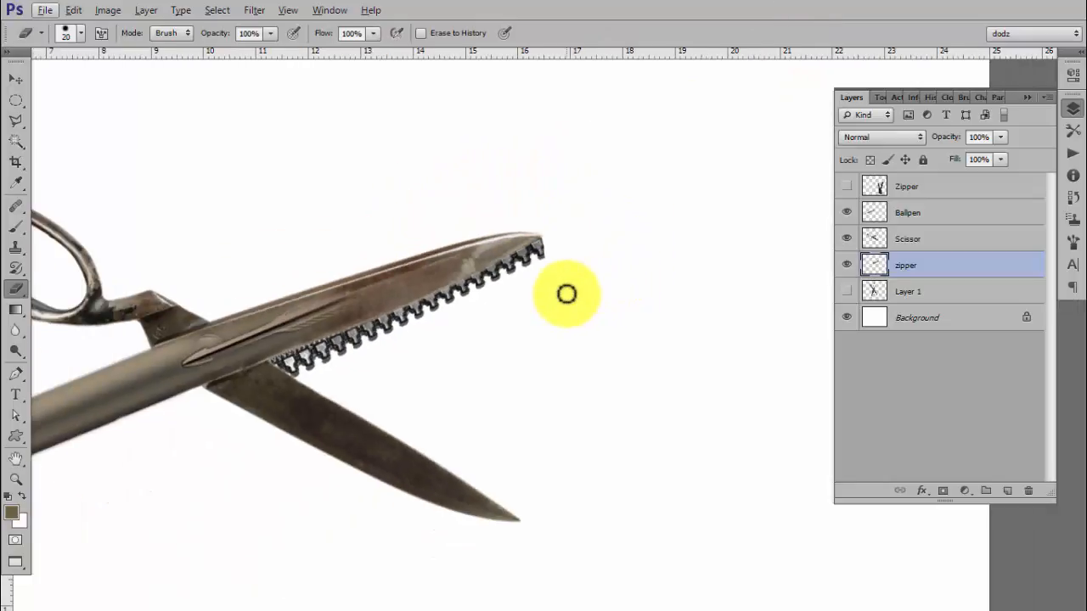
pyautogui.scroll(-1, 491, 346)
pyautogui.scroll(-1, 491, 347)
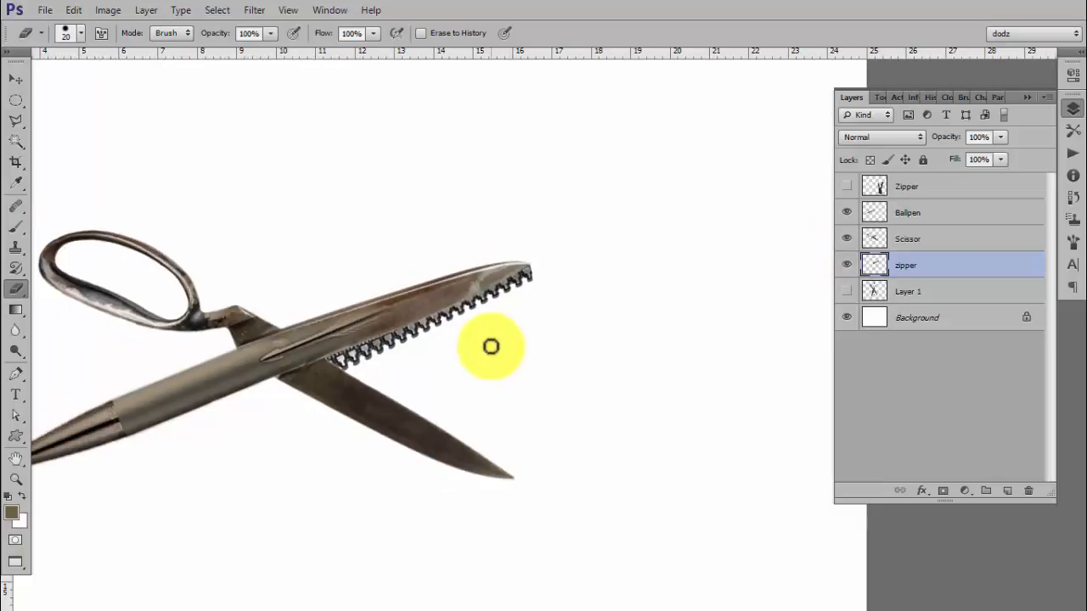
pyautogui.scroll(-1, 531, 255)
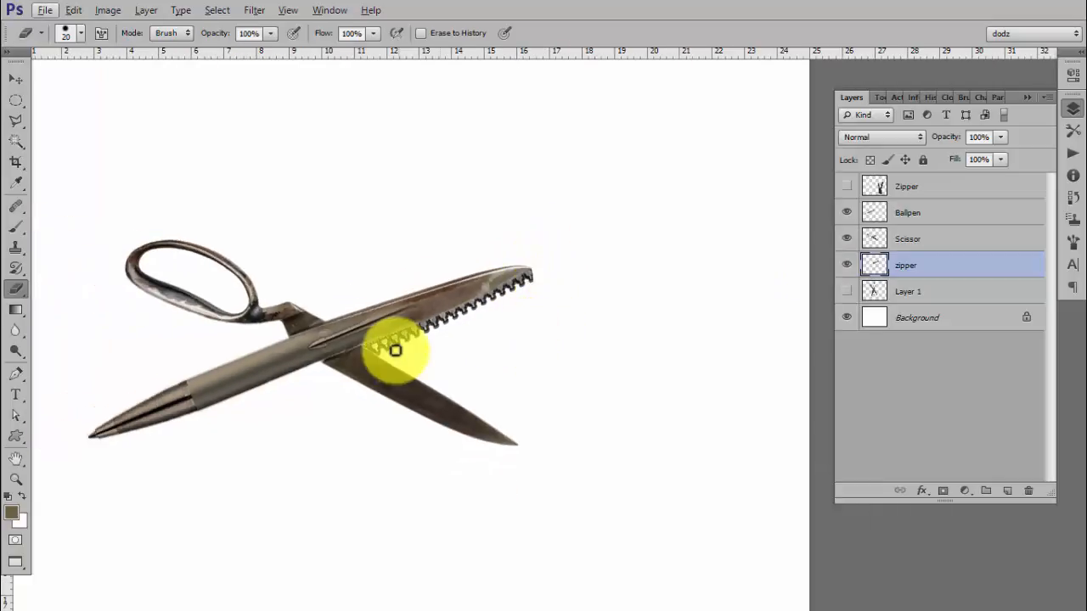
pyautogui.scroll(2, 396, 354)
pyautogui.moveTo(321, 342); pyautogui.dragTo(355, 322)
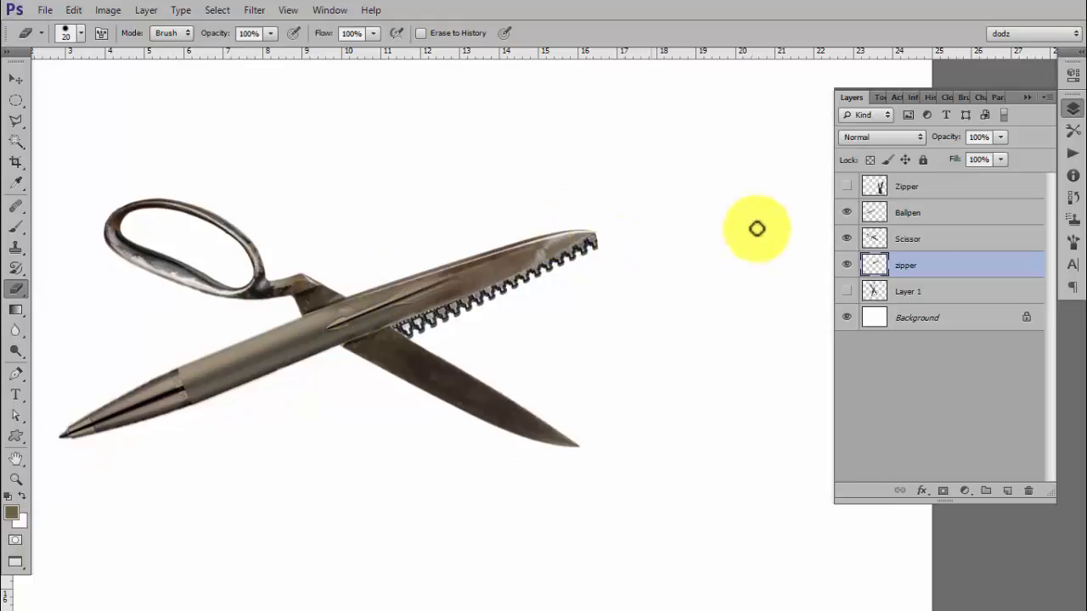
# Duplicate the lowercase "zipper" layer within Untitled-1 as "zipper copy".
pyautogui.click(15, 78)
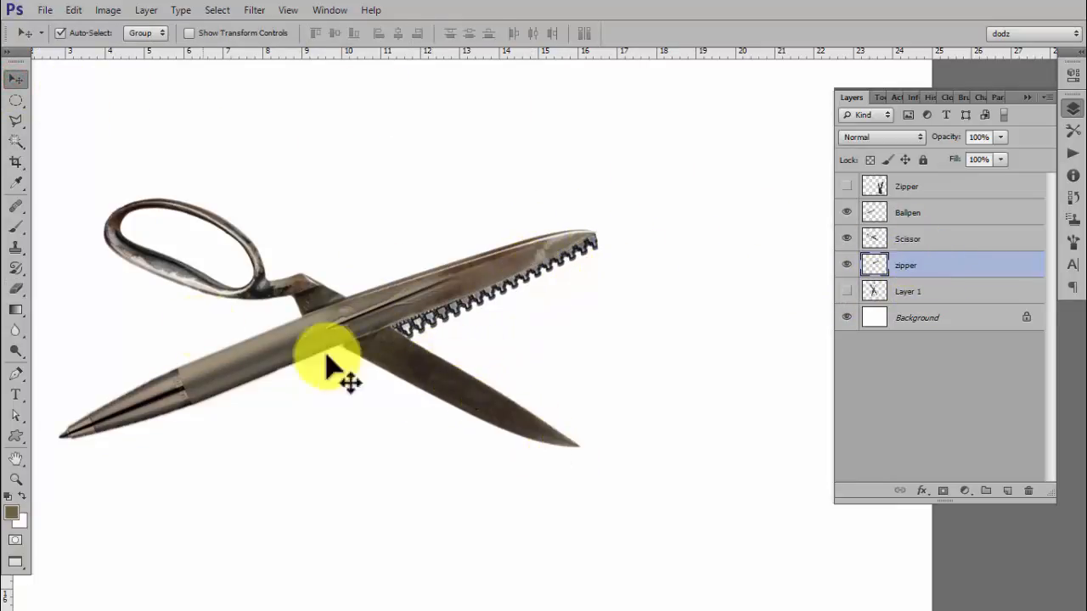
pyautogui.rightClick(931, 265)
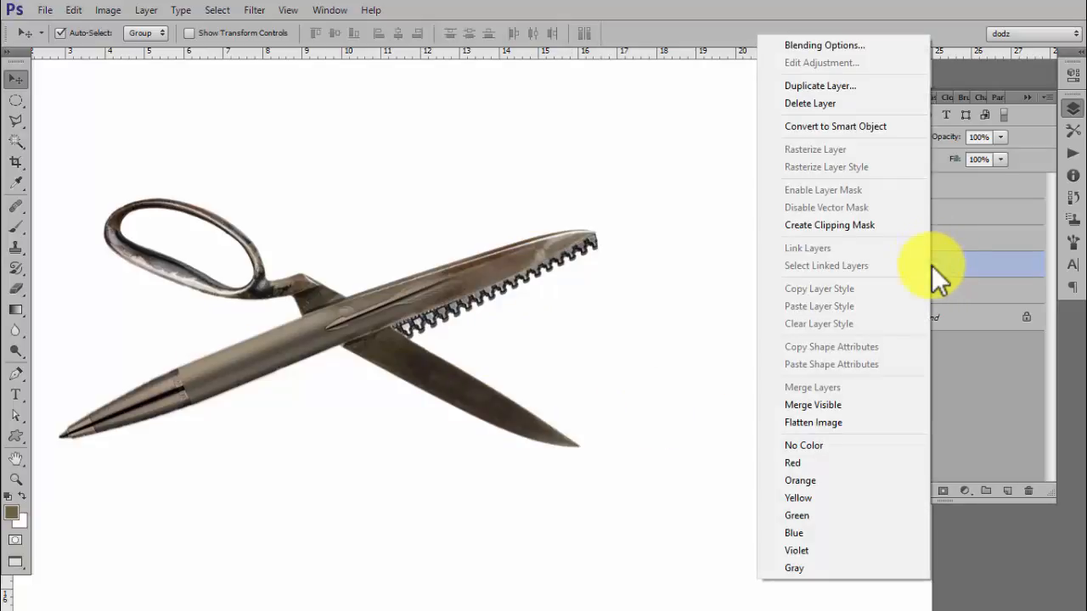
pyautogui.click(996, 270)
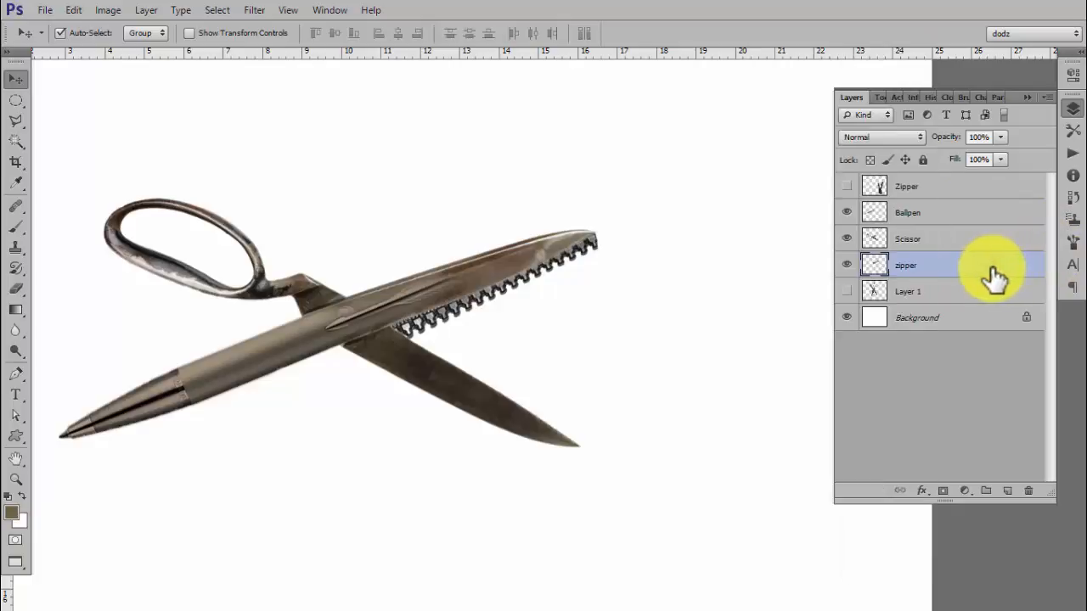
pyautogui.rightClick(993, 273)
pyautogui.click(905, 88)
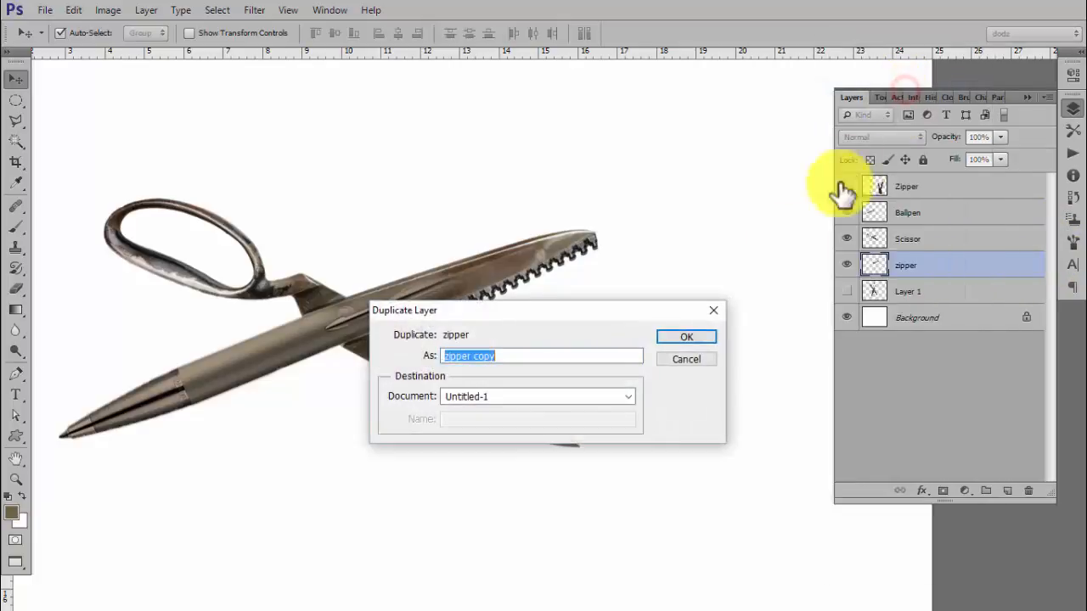
pyautogui.click(699, 335)
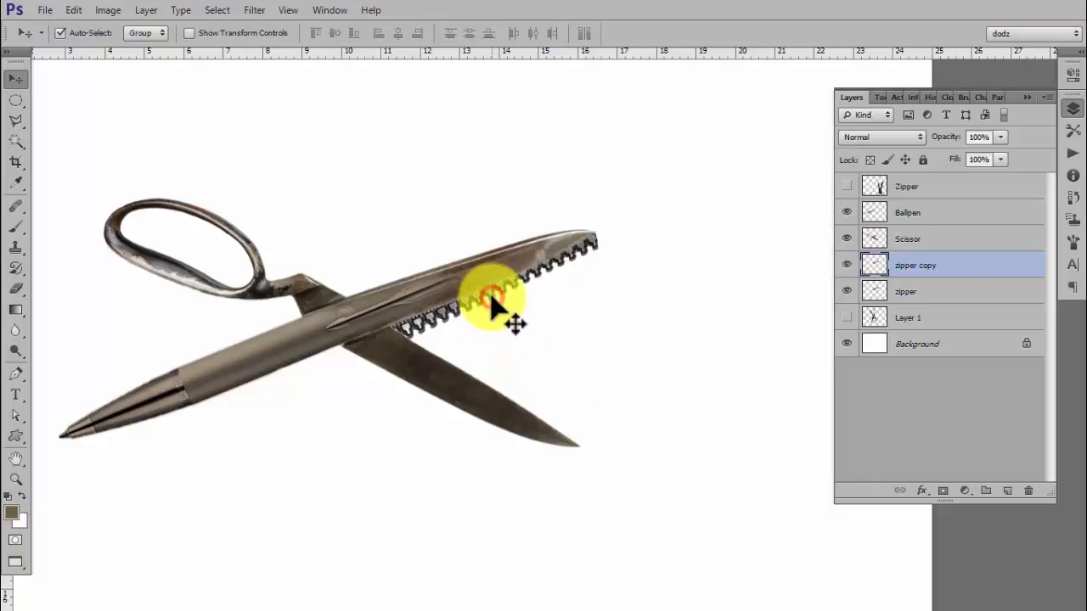
# Flip the duplicated teeth strip vertically and move it onto the inner edge of the lower blade.
pyautogui.moveTo(493, 297); pyautogui.dragTo(528, 382)
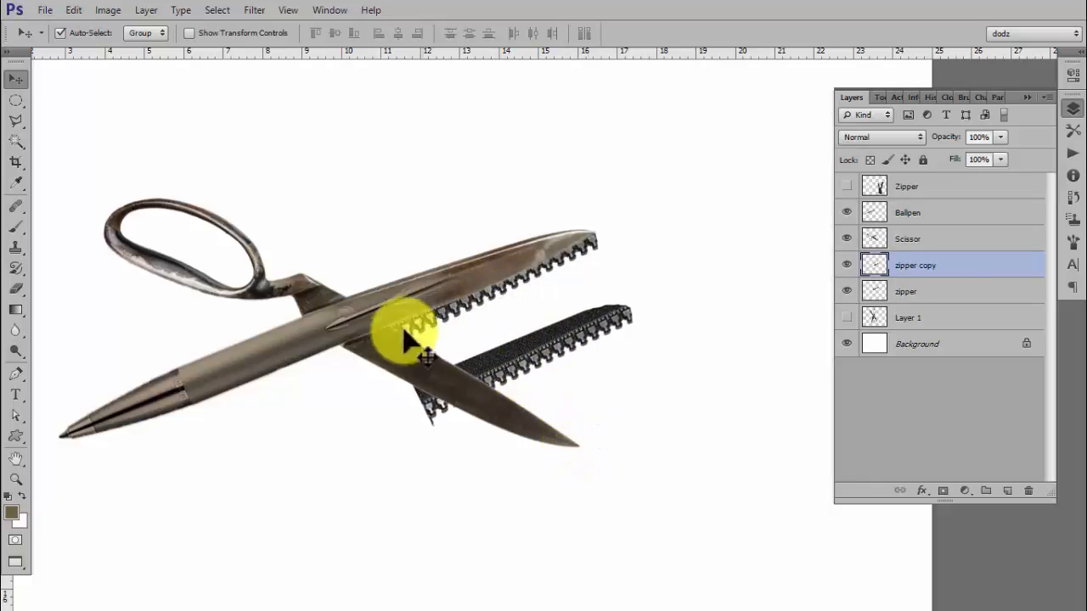
pyautogui.hotkey('ctrl', 't')
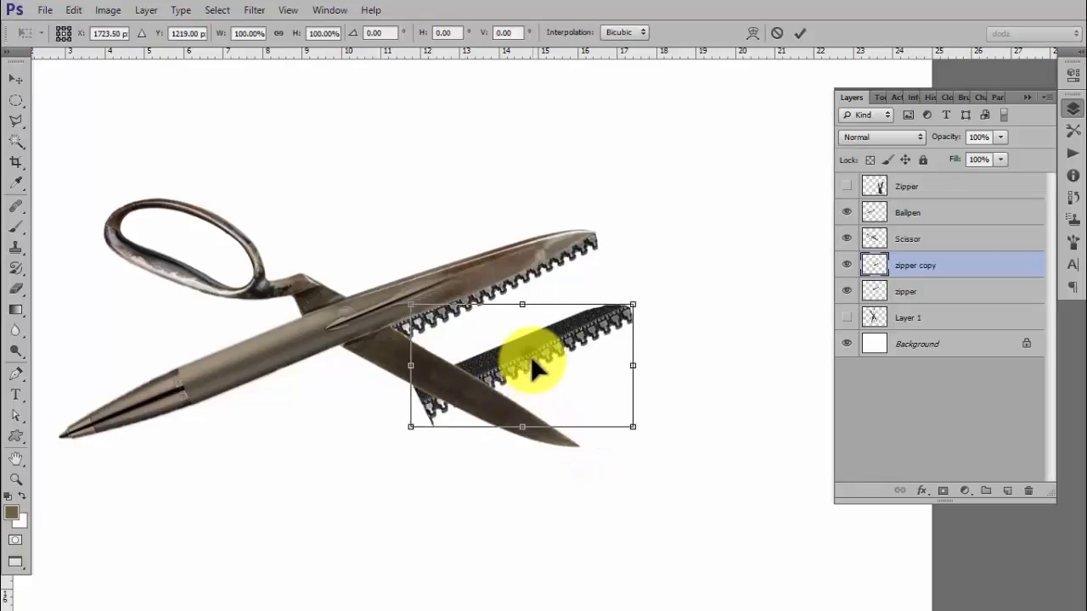
pyautogui.rightClick(534, 367)
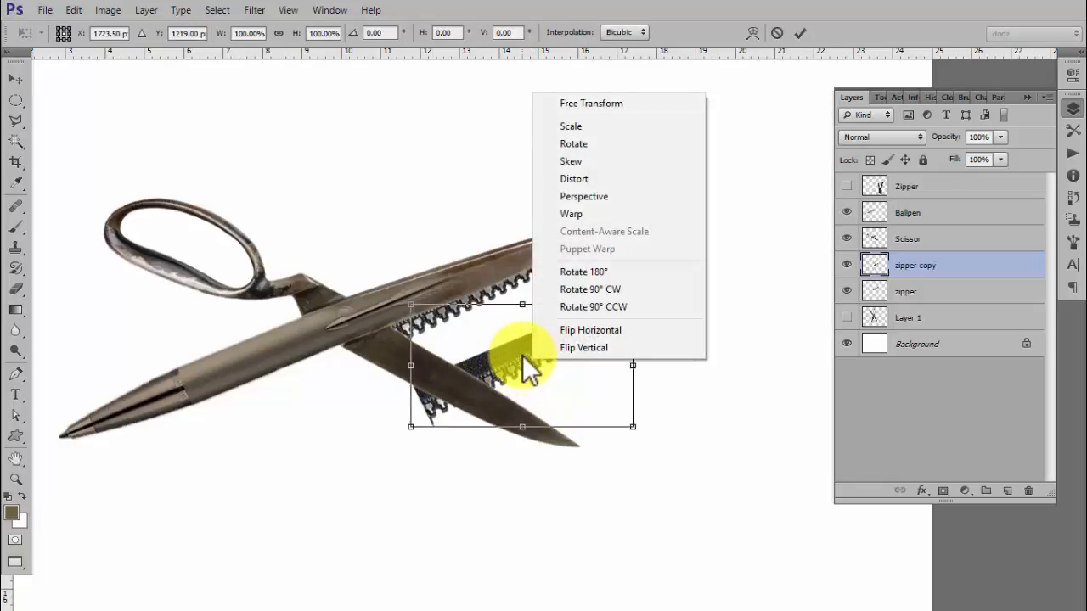
pyautogui.click(588, 350)
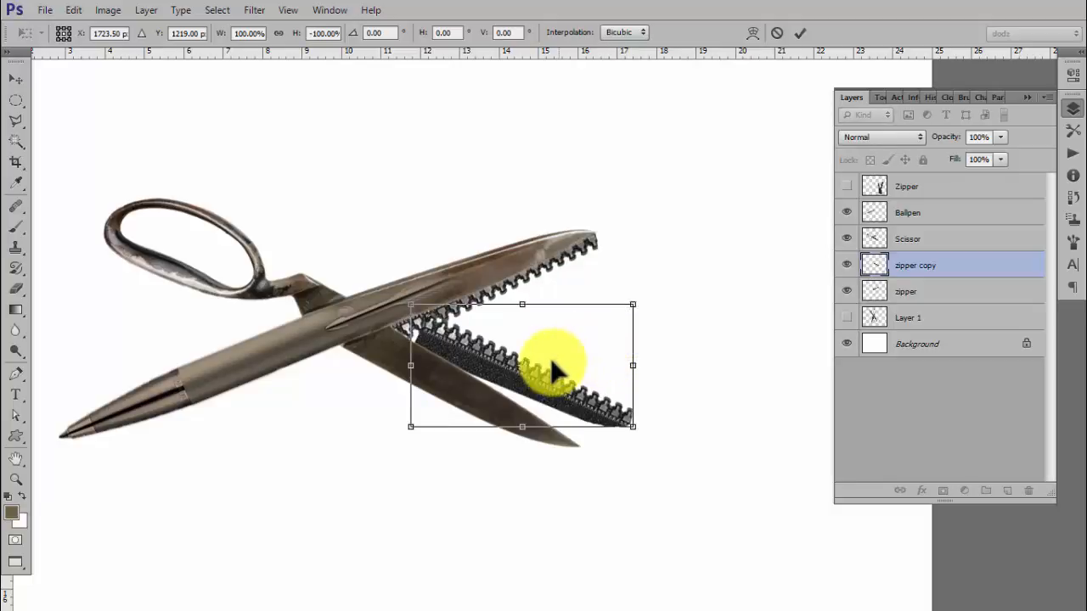
pyautogui.click(799, 36)
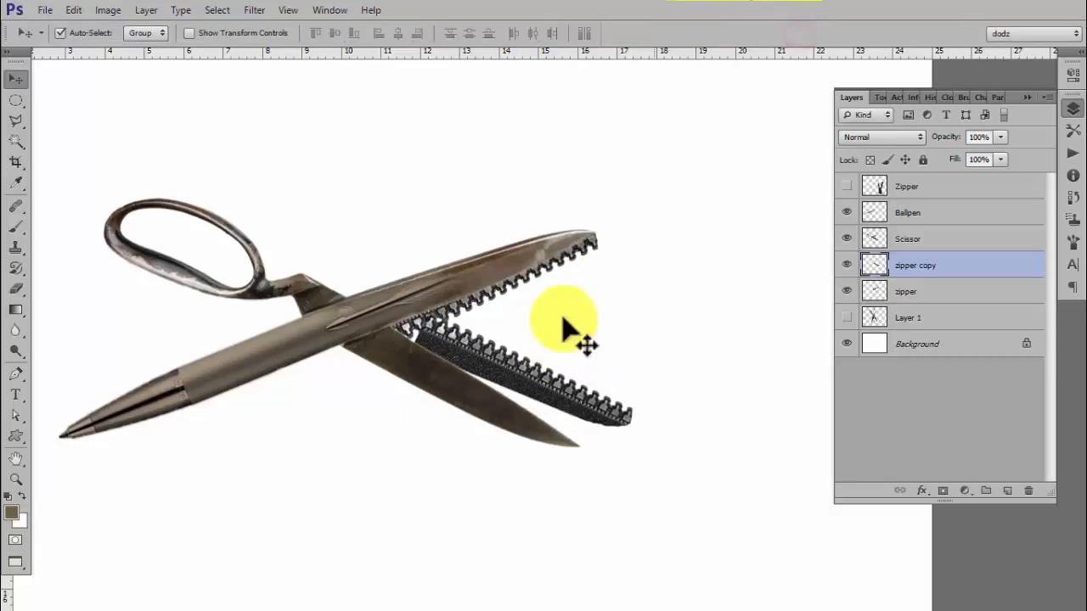
pyautogui.moveTo(545, 393)
pyautogui.mouseDown()
pyautogui.moveTo(504, 397)
pyautogui.moveTo(494, 414)
pyautogui.moveTo(524, 386)
pyautogui.mouseUp()
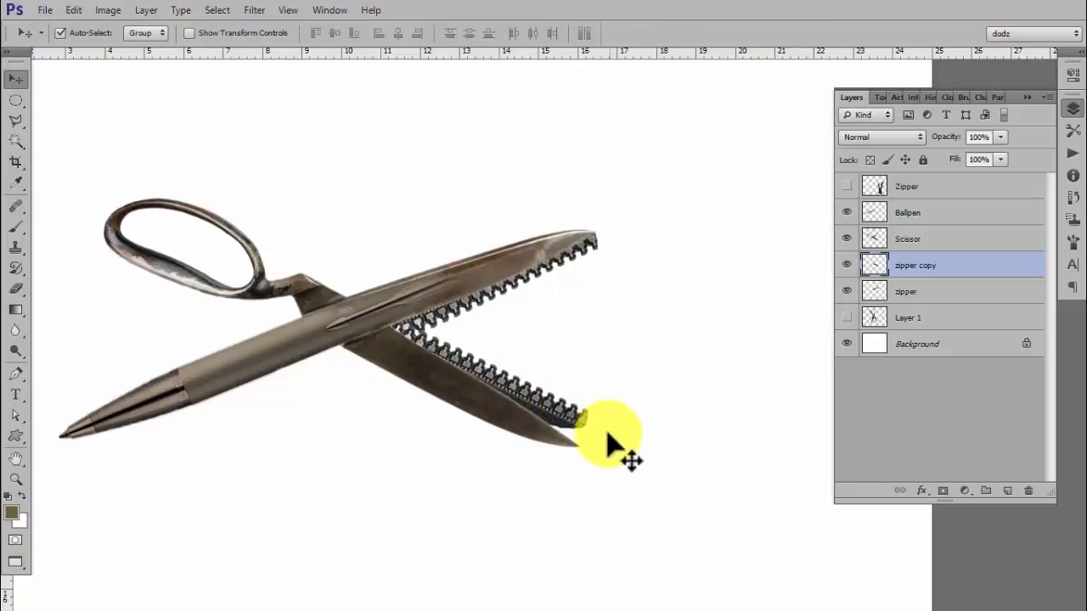
# Rotate the duplicated teeth strip 7.5° and nudge it down to line up with the lower blade, applying the transform.
pyautogui.hotkey('ctrl', 't')
pyautogui.moveTo(609, 456); pyautogui.dragTo(605, 464)
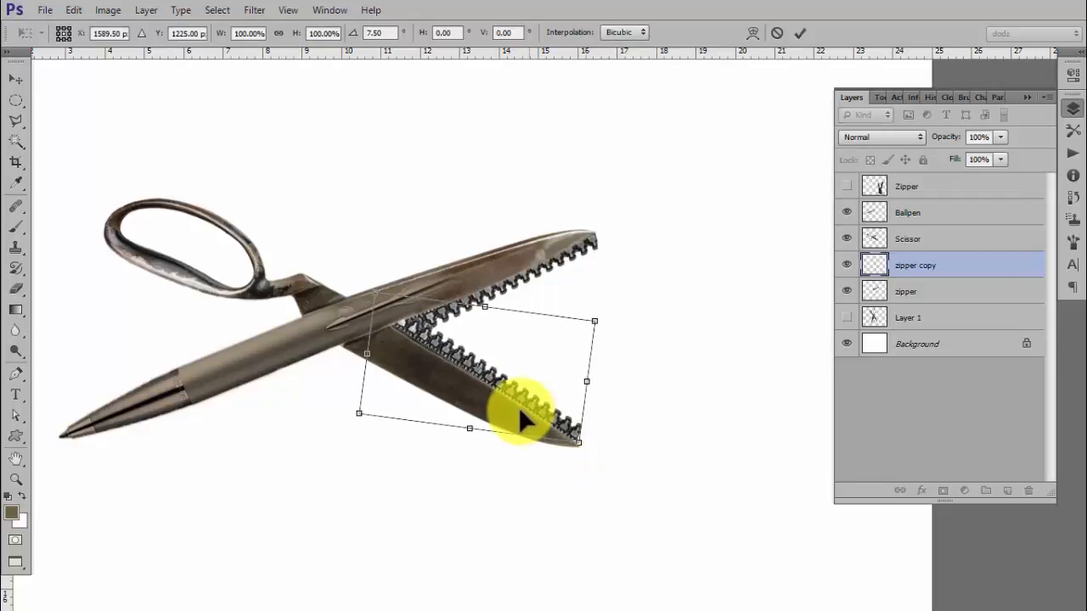
pyautogui.moveTo(520, 404); pyautogui.dragTo(520, 410)
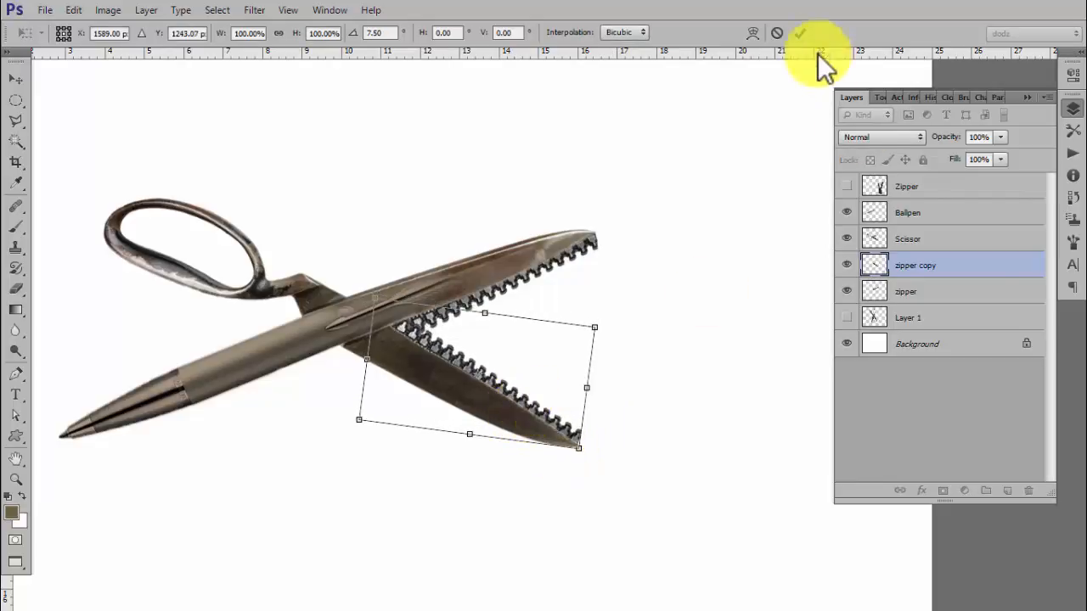
pyautogui.click(799, 31)
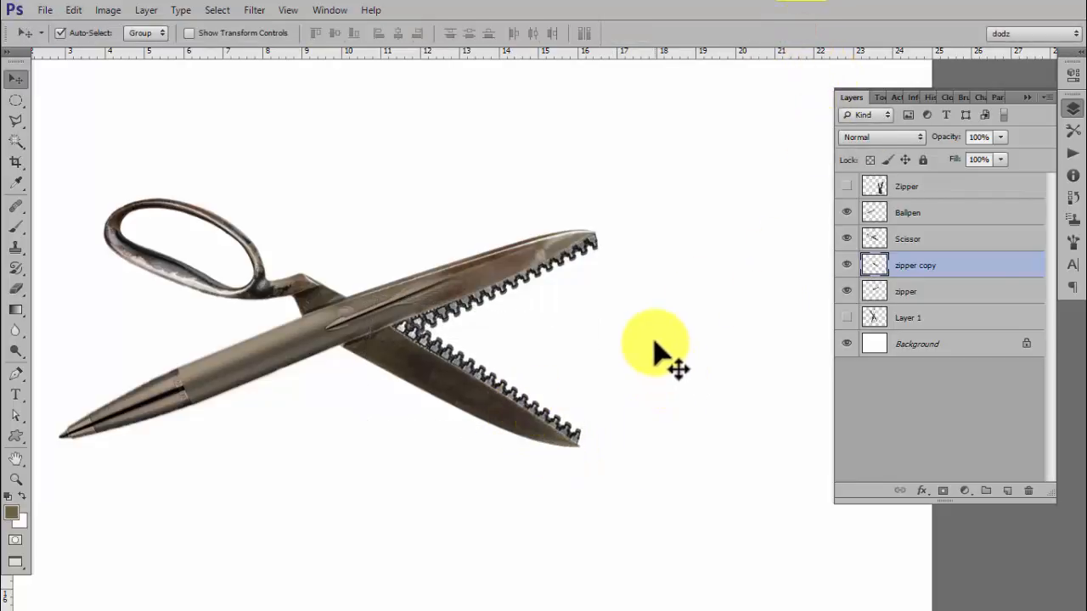
pyautogui.scroll(-2, 632, 361)
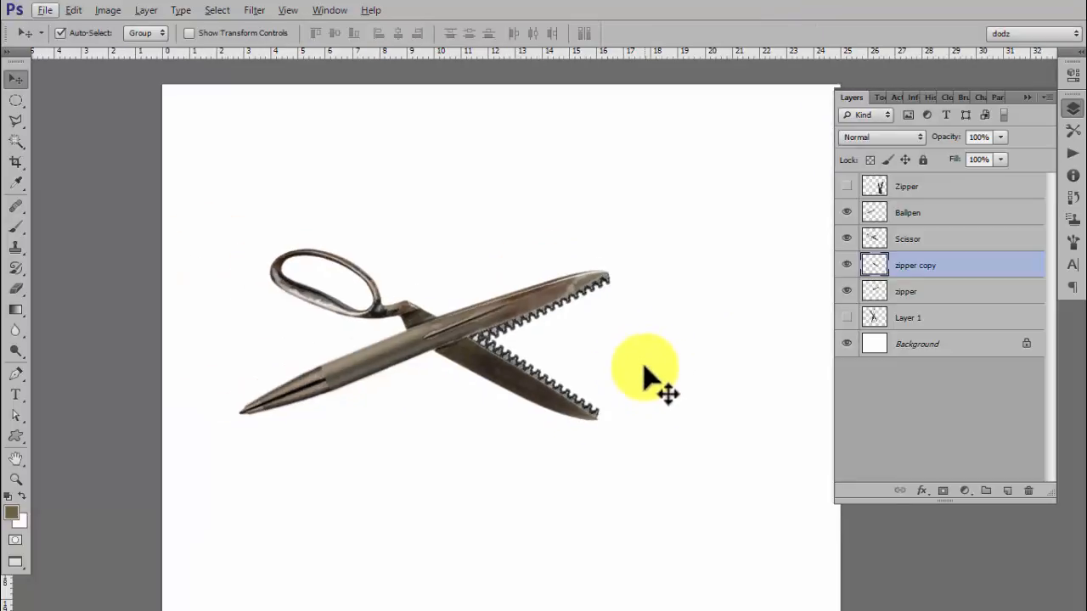
pyautogui.click(946, 292)
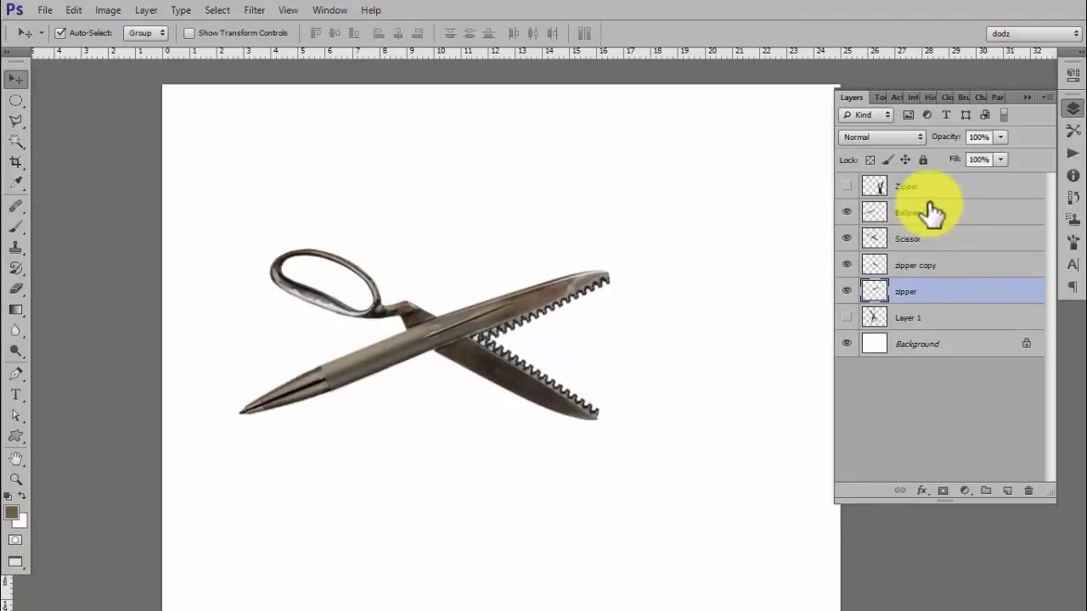
pyautogui.moveTo(941, 196); pyautogui.dragTo(1042, 491)
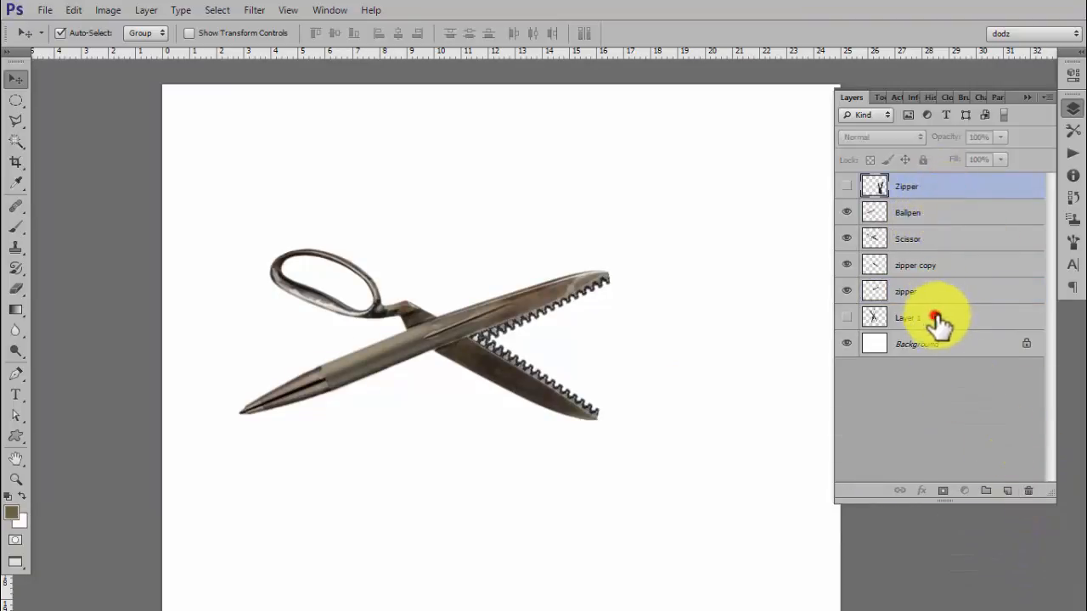
pyautogui.moveTo(935, 316); pyautogui.dragTo(968, 335)
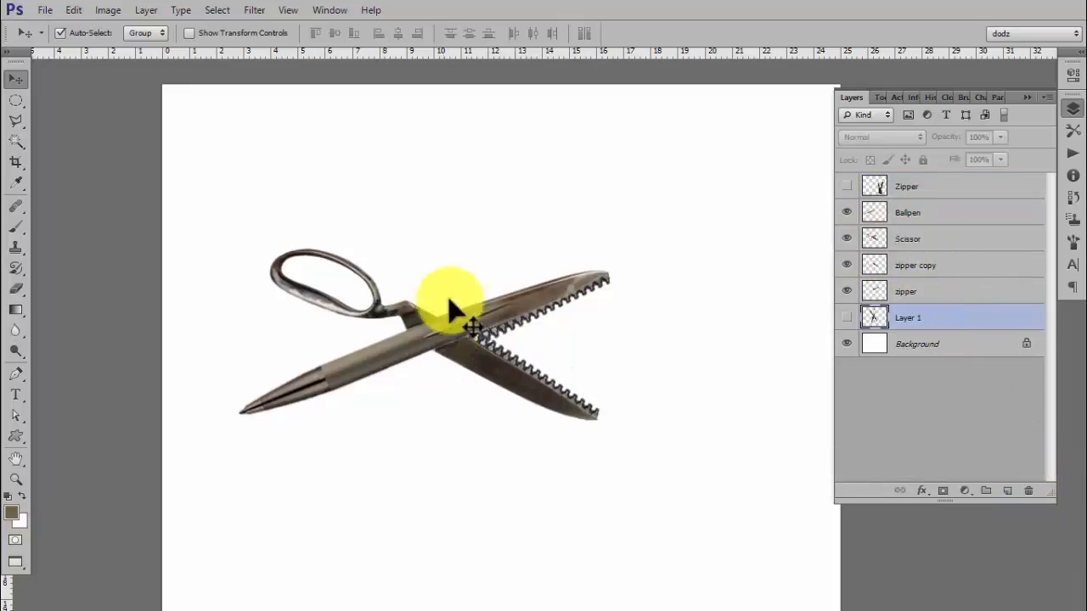
# Merge the Ballpen, Scissor, zipper copy and zipper layers into one and move the merged scissors toward the canvas centre.
pyautogui.click(939, 214)
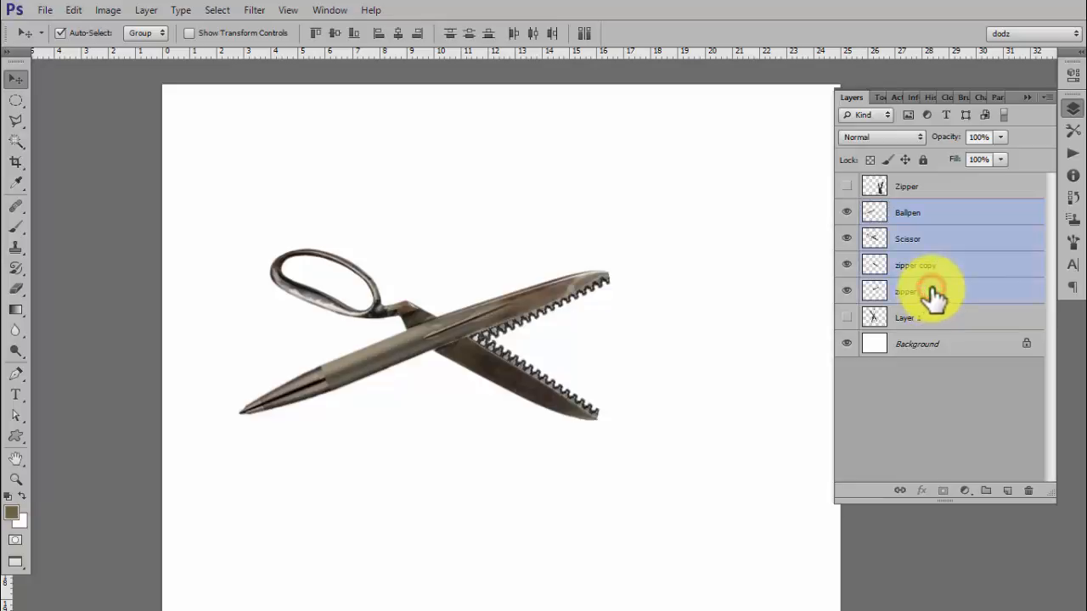
pyautogui.rightClick(943, 225)
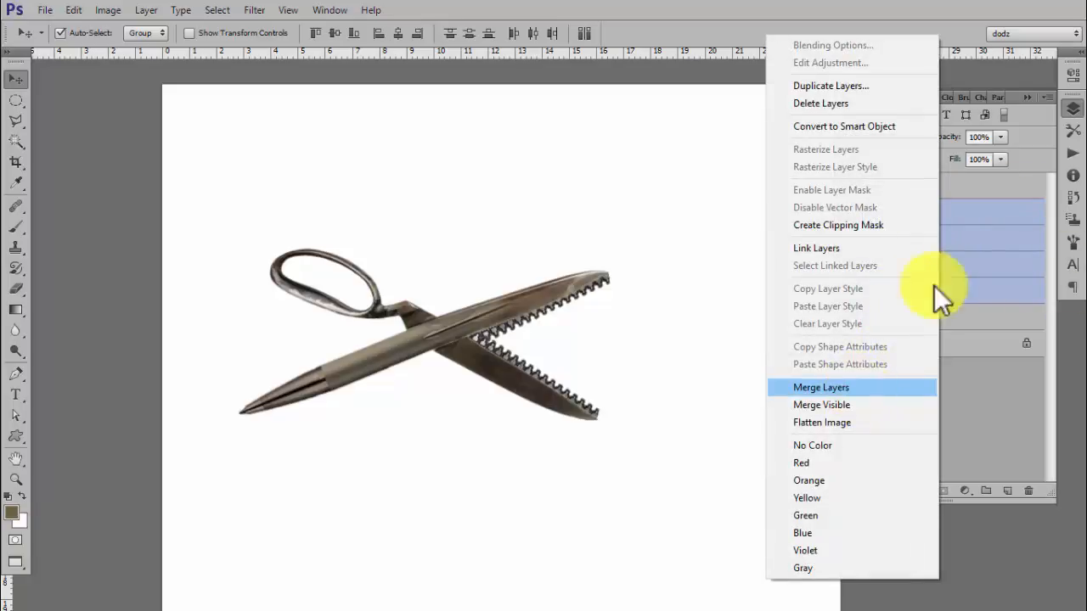
pyautogui.click(987, 218)
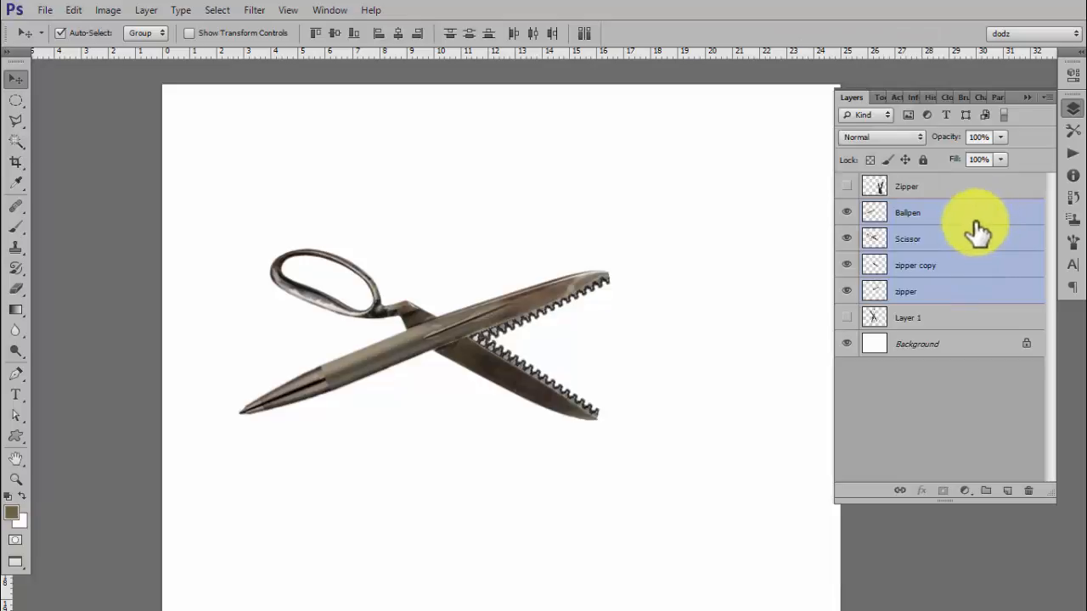
pyautogui.hotkey('ctrl', 'e')
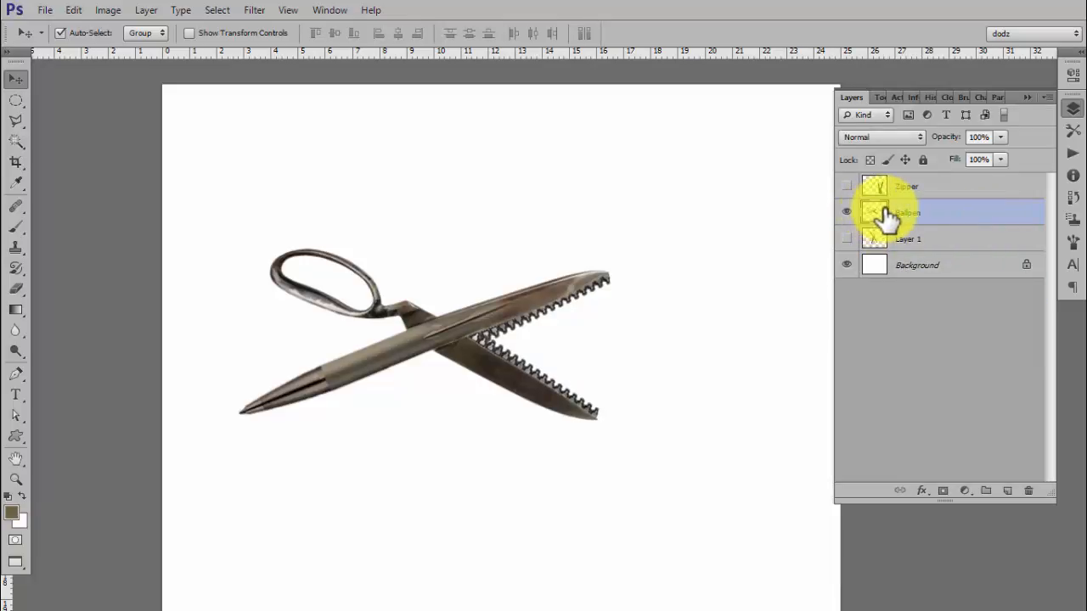
pyautogui.moveTo(436, 315); pyautogui.dragTo(564, 344)
pyautogui.hotkey('ctrl', 't')
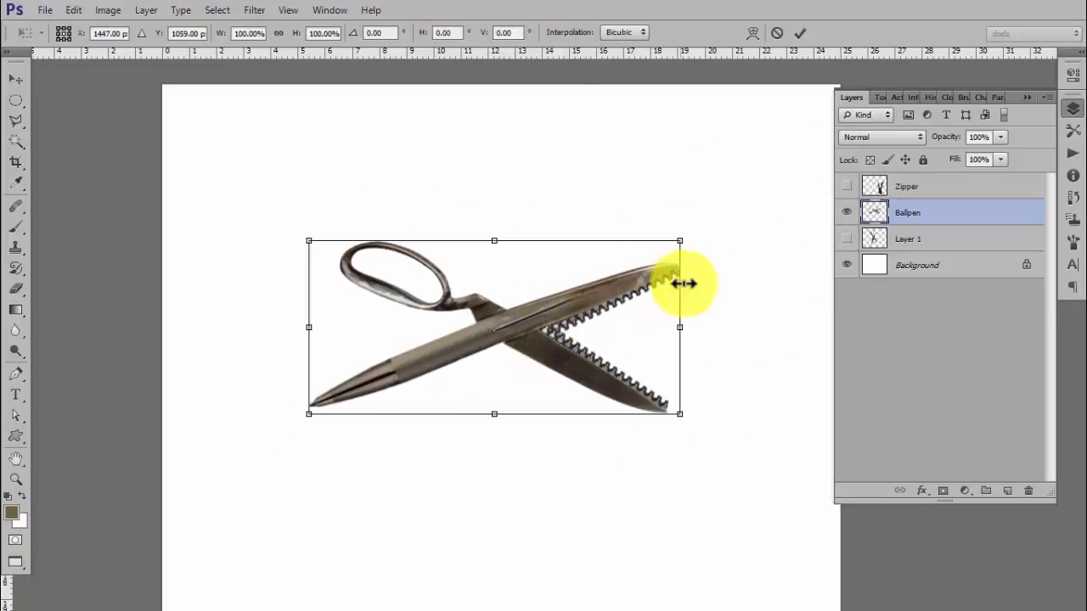
pyautogui.moveTo(686, 241); pyautogui.dragTo(790, 170)
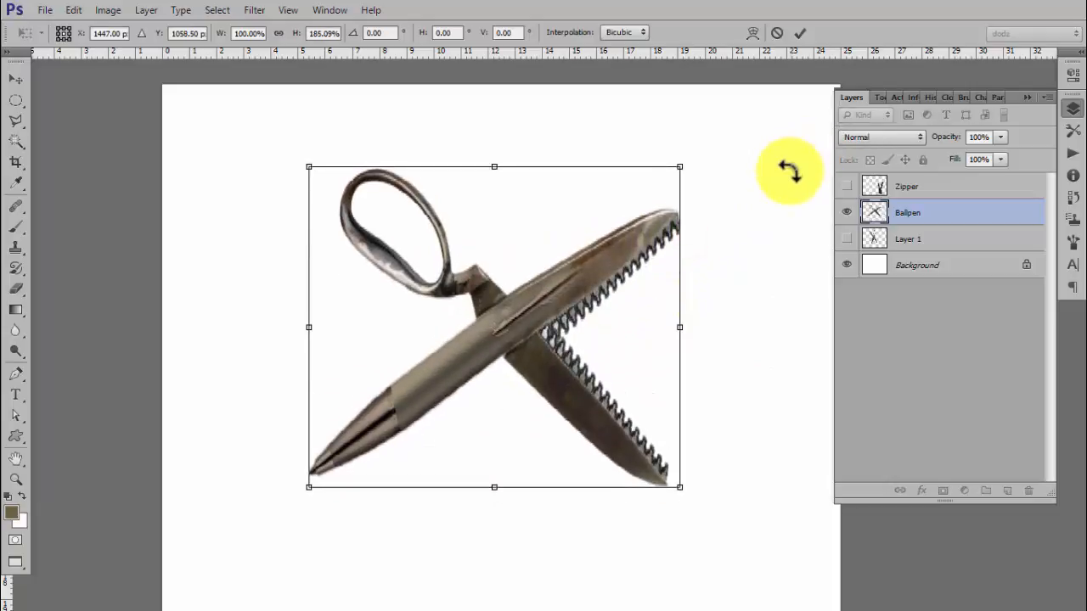
pyautogui.press('Escape')
# Enlarge the merged scissors proportionally about their centre until they span most of the canvas width, applying the transform.
pyautogui.hotkey('ctrl', 't')
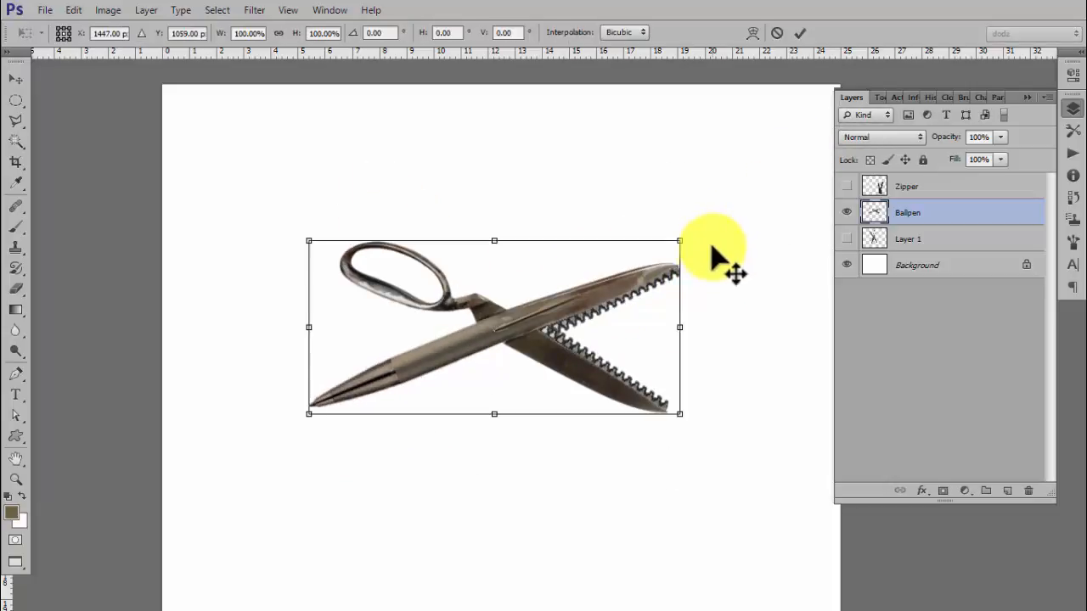
pyautogui.moveTo(682, 240); pyautogui.dragTo(772, 182)
pyautogui.click(801, 34)
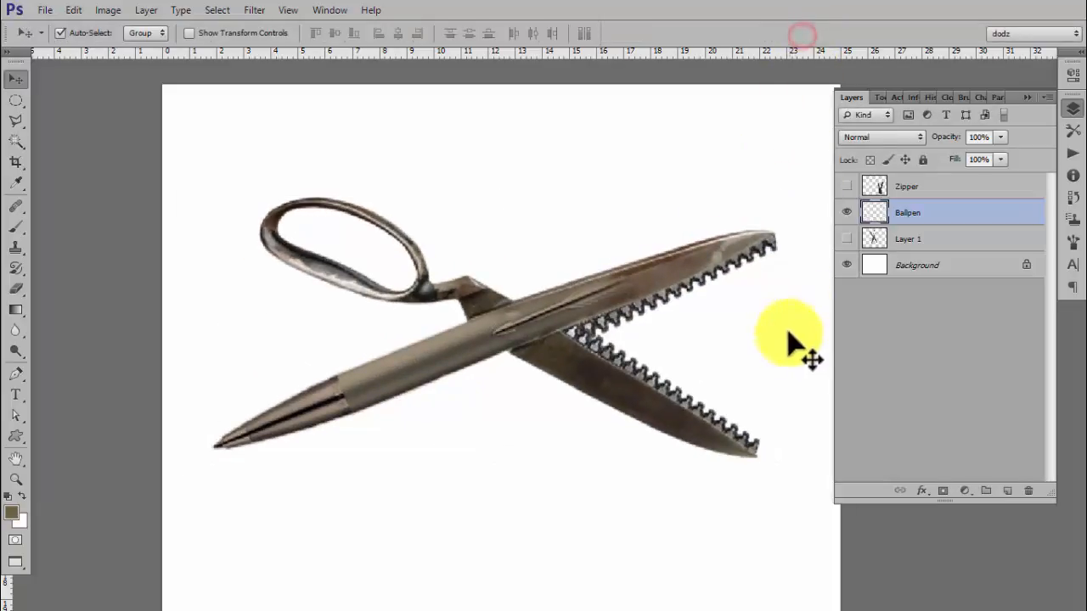
# Rotate the merged scissors 65.6° so the toothed blades point downward and apply the transform.
pyautogui.hotkey('ctrl', 't')
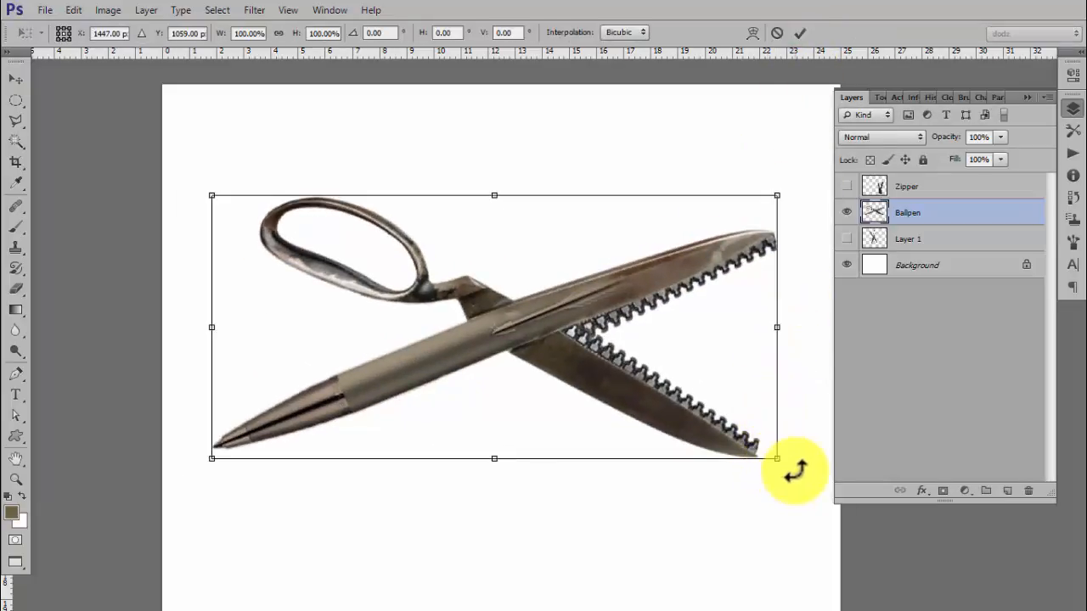
pyautogui.moveTo(798, 467); pyautogui.dragTo(491, 520)
pyautogui.scroll(-1, 576, 375)
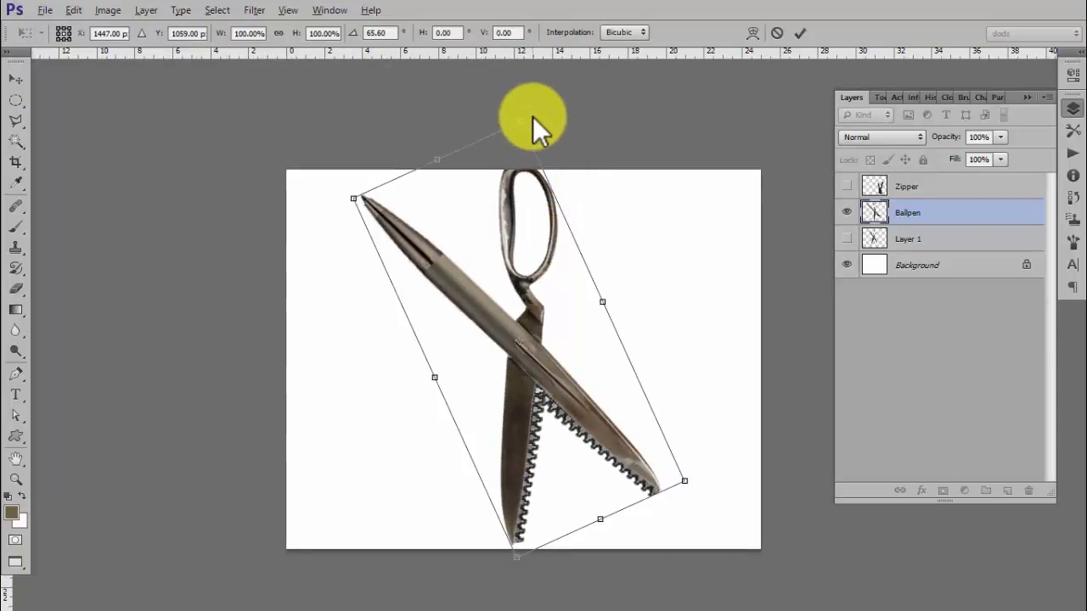
pyautogui.click(799, 33)
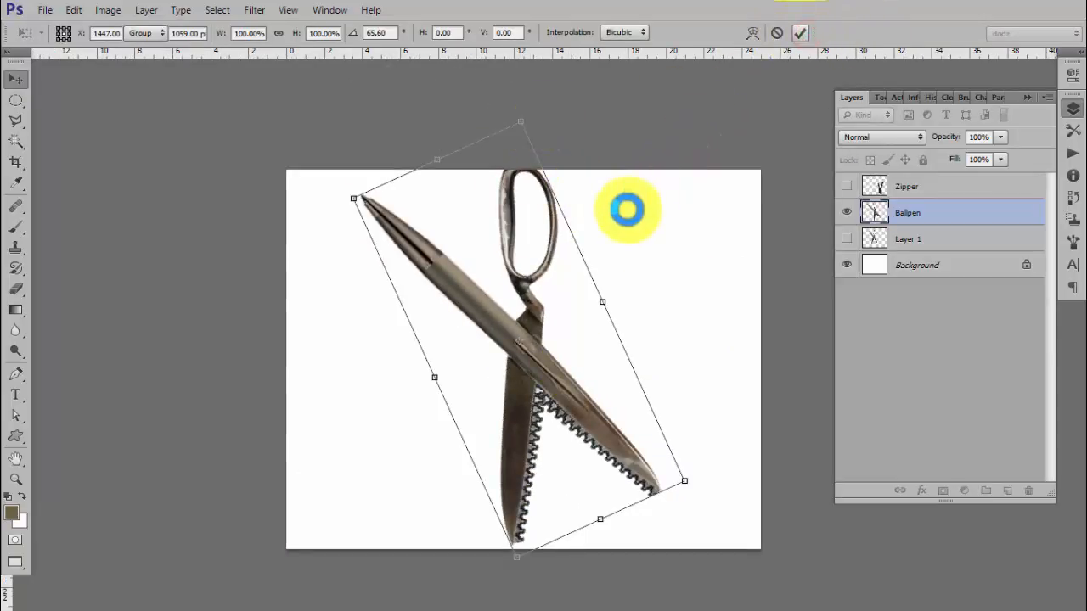
# Scale the merged scissors proportionally to 83.94% so they fit within the canvas, applying the transform.
pyautogui.hotkey('ctrl', 't')
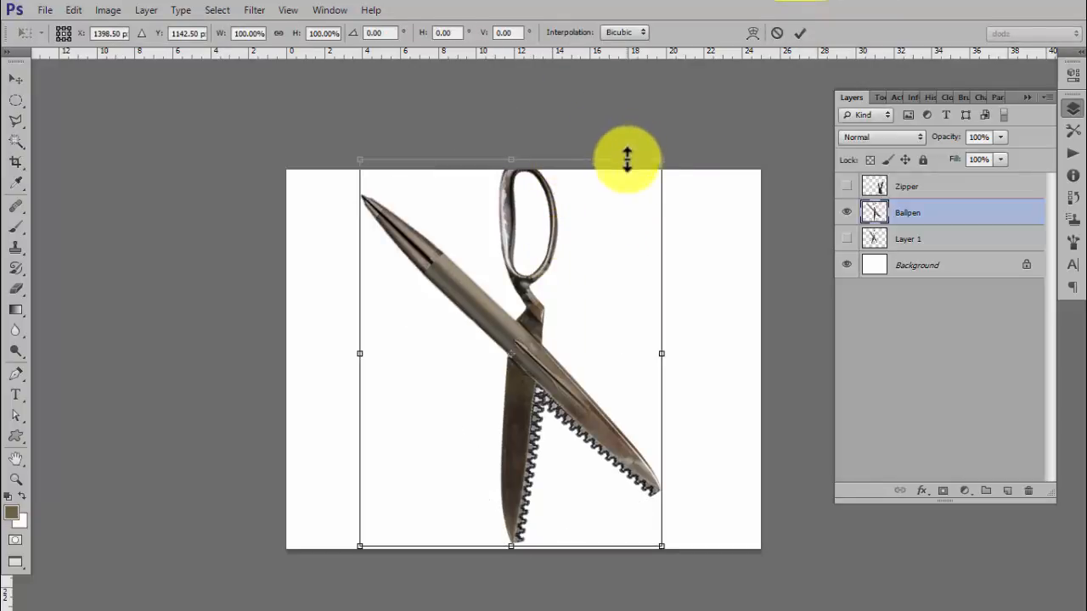
pyautogui.moveTo(657, 162); pyautogui.dragTo(627, 196)
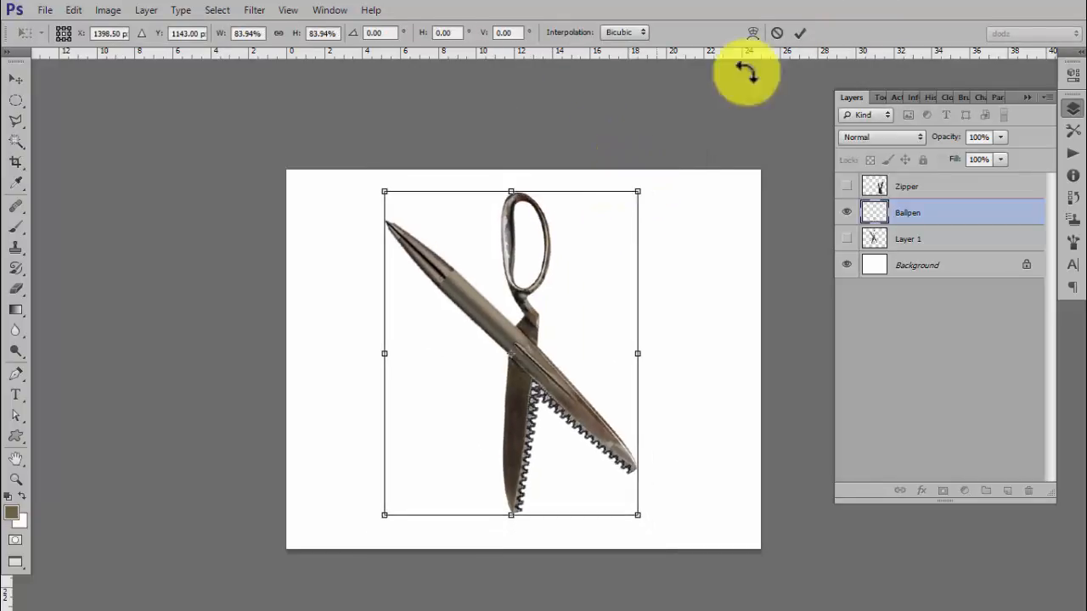
pyautogui.click(803, 37)
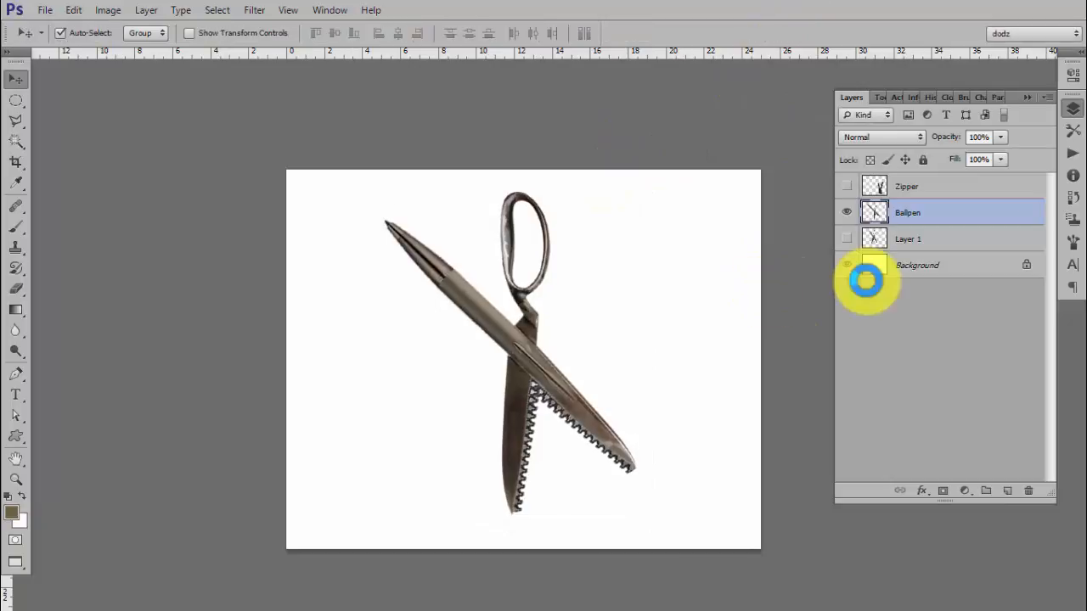